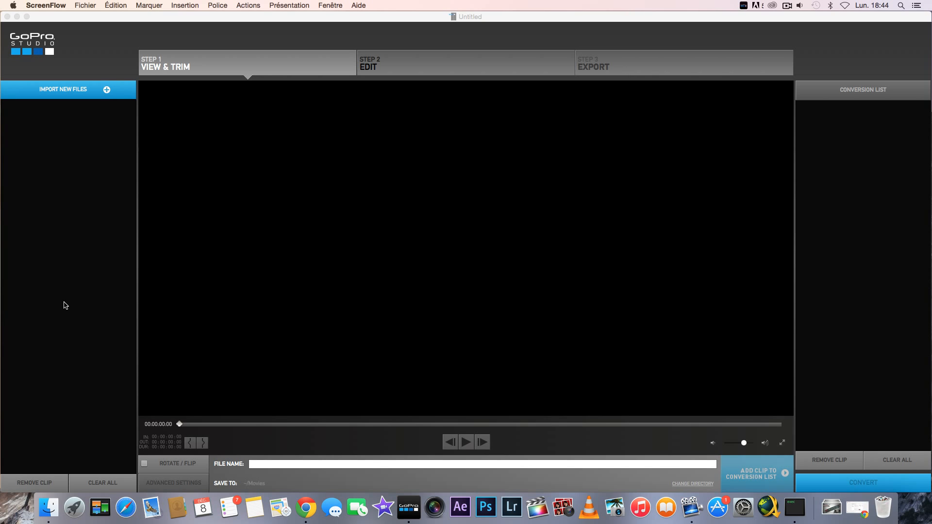
Import the "tuto formation" folder from Bureau and load the clip GOPR1452.MP4 for trimming.
{"action": "left_click", "coordinate": [50, 92]}
{"action": "left_click", "coordinate": [338, 137]}
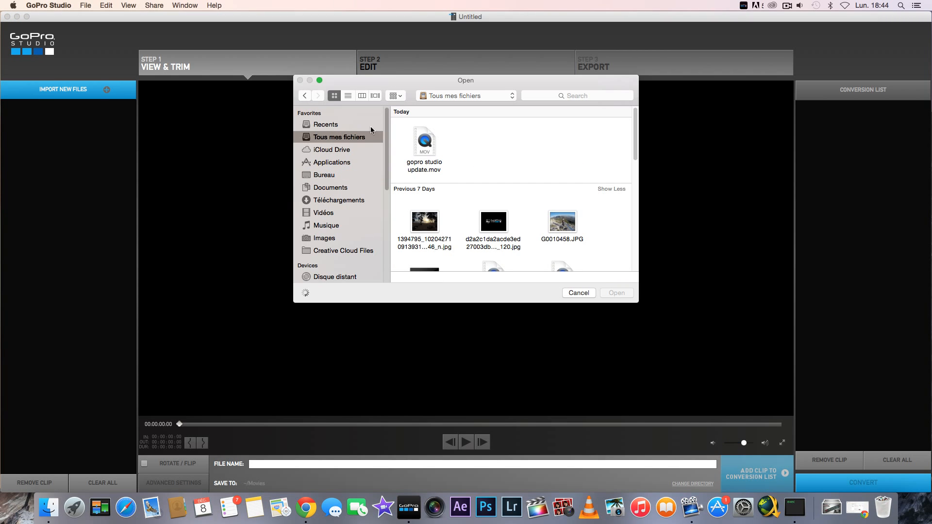
{"action": "left_click", "coordinate": [339, 175]}
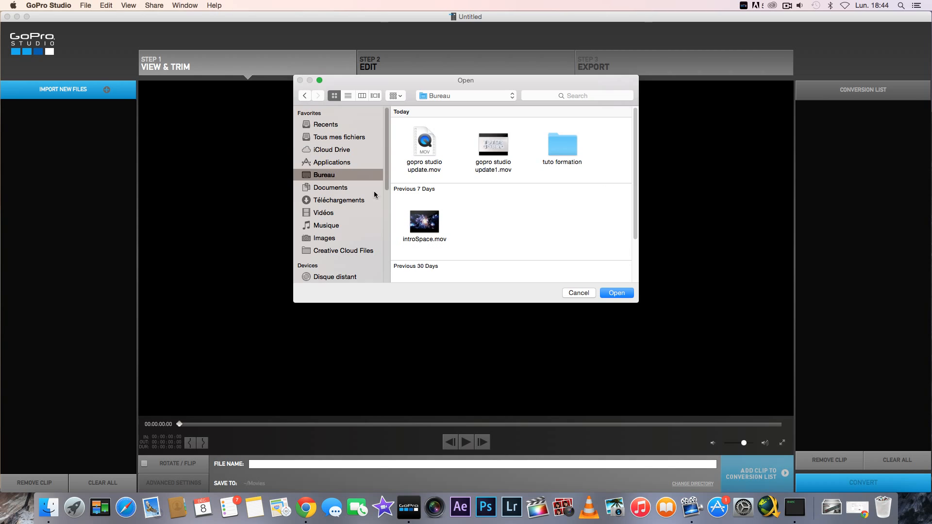
{"action": "left_click", "coordinate": [562, 146]}
{"action": "left_click", "coordinate": [618, 293]}
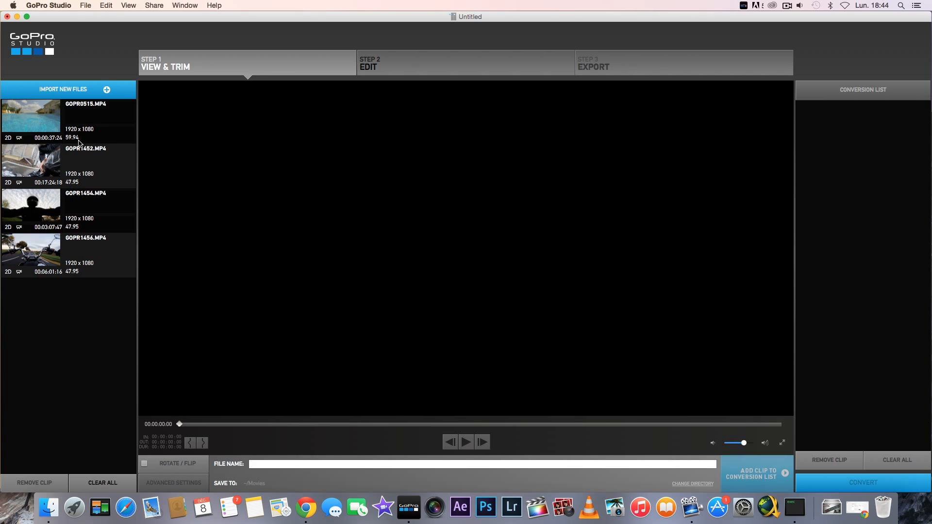
{"action": "left_click", "coordinate": [61, 167]}
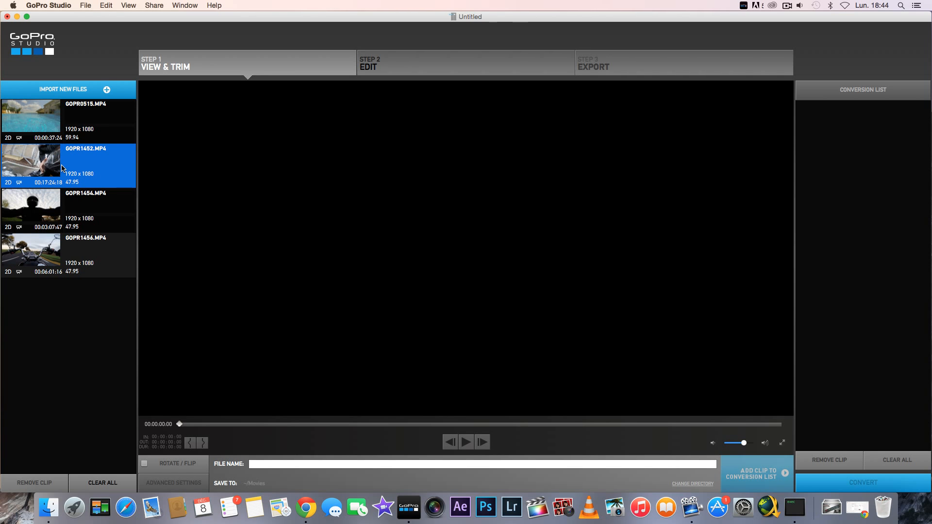
Trim the GOPR1452 clip with an in point at 00:05:20:23 and an out point at 00:05:42:08.
{"action": "left_click_drag", "start_coordinate": [316, 424], "coordinate": [365, 436]}
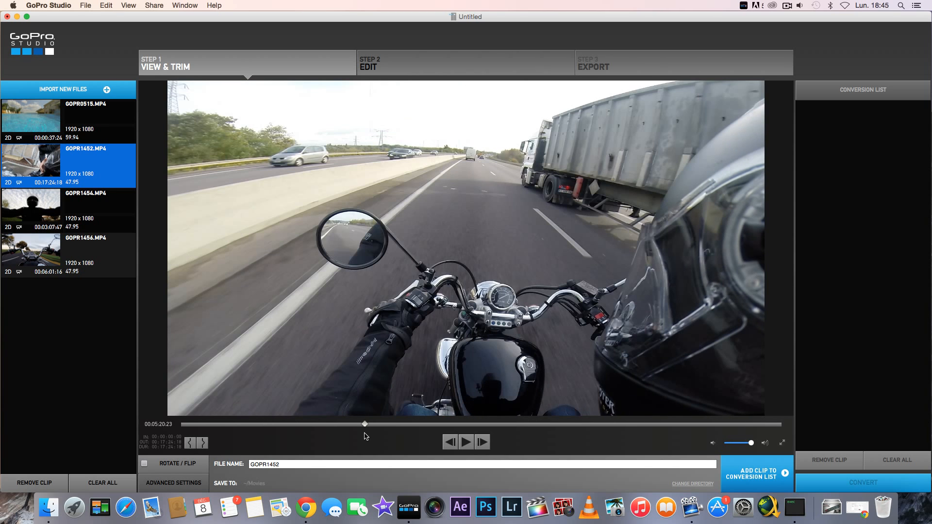
{"action": "left_click", "coordinate": [190, 443]}
{"action": "left_click", "coordinate": [419, 425]}
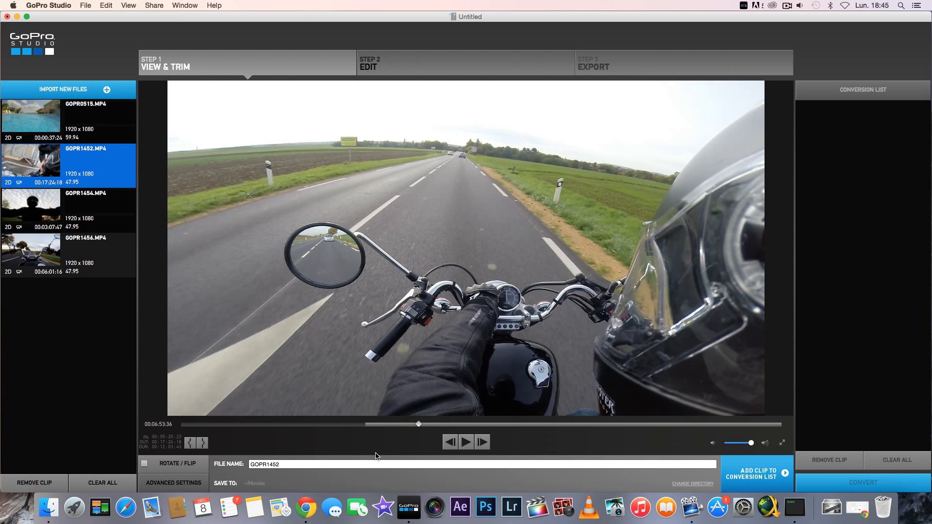
{"action": "left_click", "coordinate": [387, 426]}
{"action": "left_click_drag", "start_coordinate": [386, 428], "coordinate": [379, 432]}
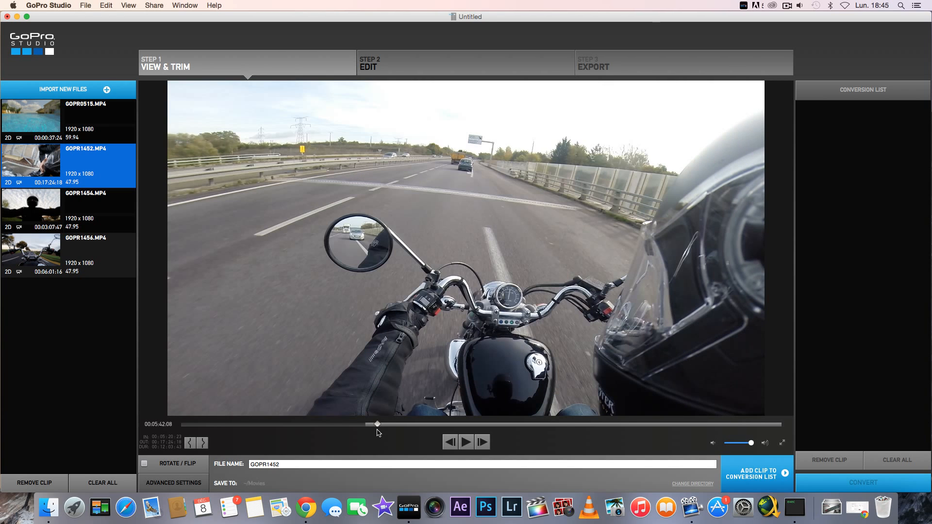
{"action": "left_click", "coordinate": [203, 443]}
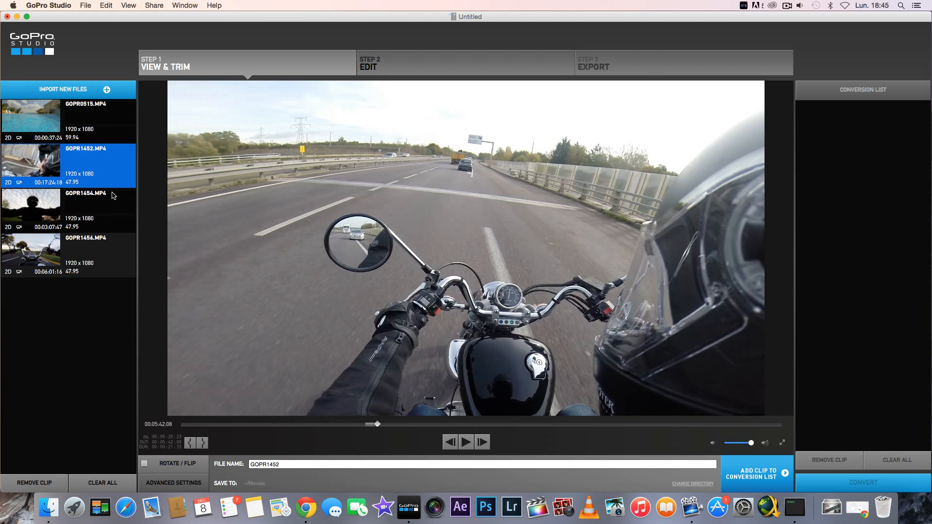
Try Rotate / Flip on the clip and restore its original orientation.
{"action": "left_click", "coordinate": [145, 464]}
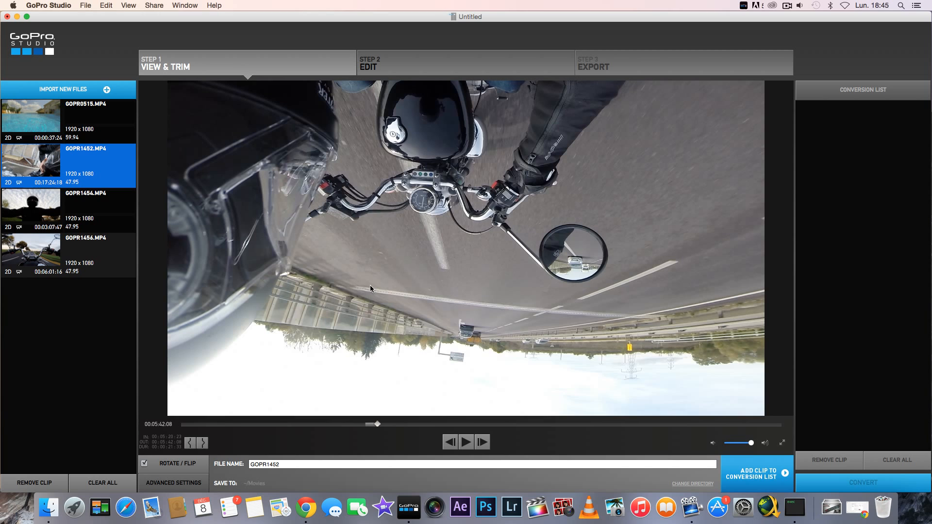
{"action": "left_click", "coordinate": [144, 464]}
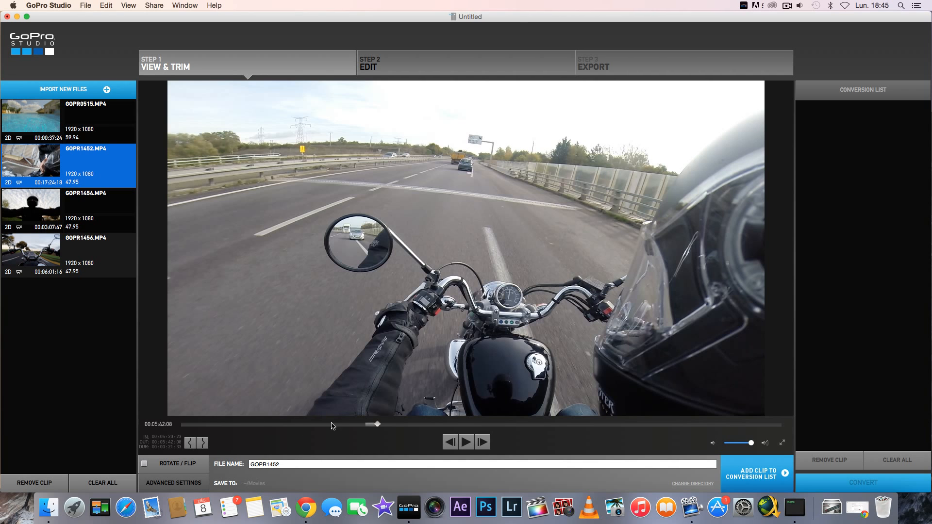
Set the in point of the GOPR1452 clip to 00:05:03:38.
{"action": "left_click_drag", "start_coordinate": [376, 426], "coordinate": [353, 433]}
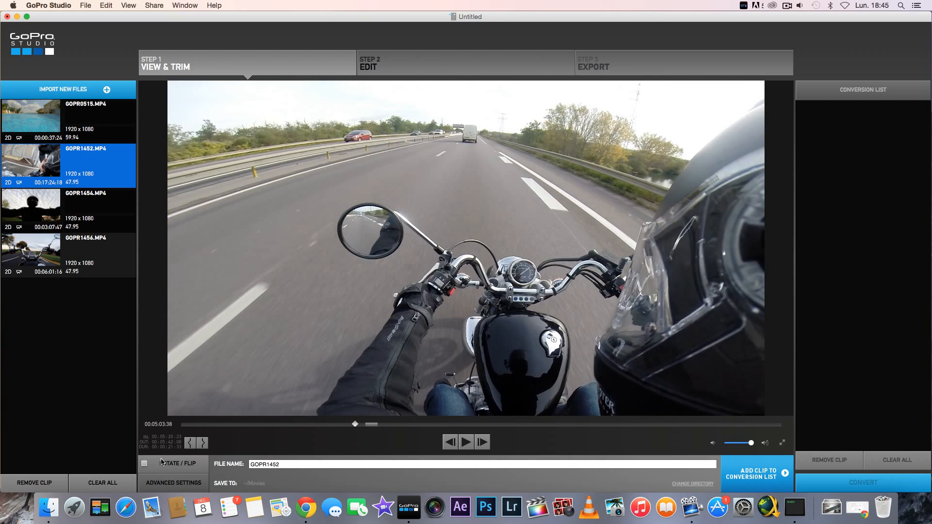
{"action": "left_click", "coordinate": [190, 443]}
Try out points for the clip at 00:08:21:39, near 00:06:59 and at 00:06:08:38.
{"action": "left_click", "coordinate": [470, 424]}
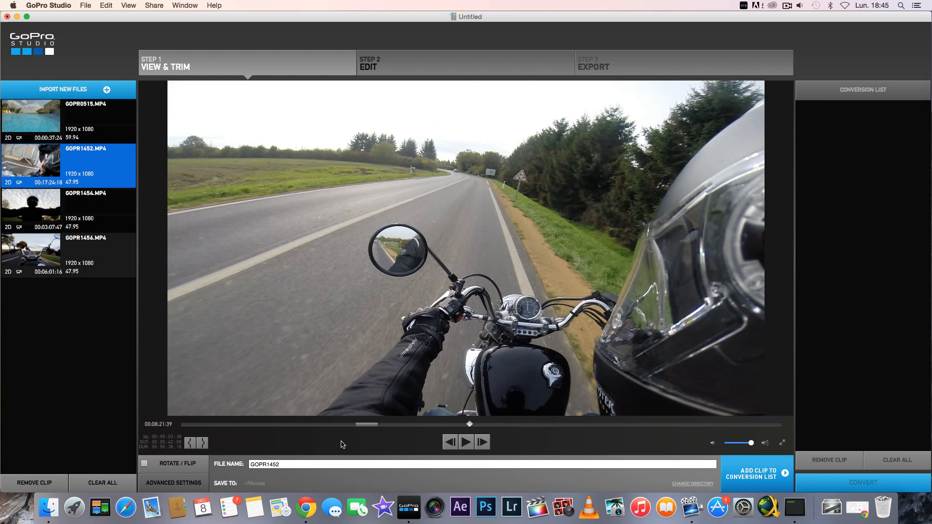
{"action": "left_click", "coordinate": [203, 443]}
{"action": "left_click", "coordinate": [422, 425]}
{"action": "left_click", "coordinate": [203, 443]}
{"action": "left_click", "coordinate": [393, 425]}
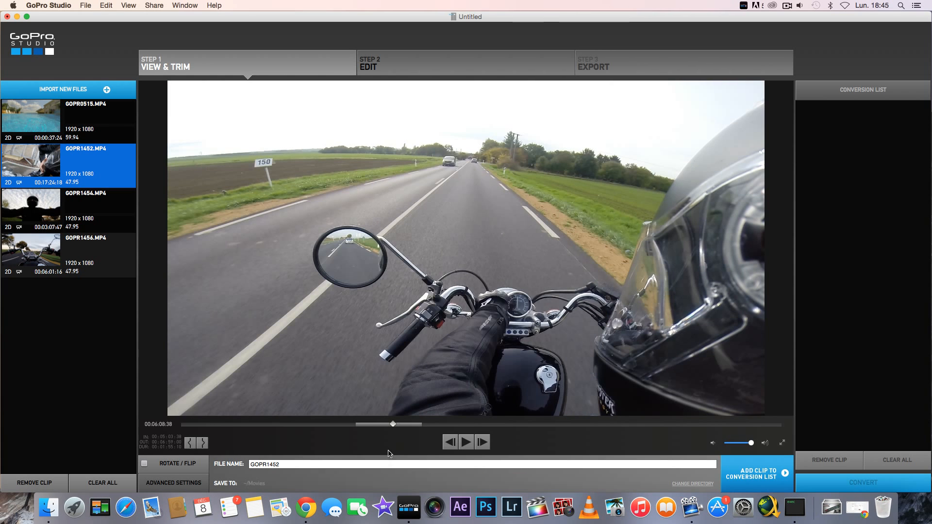
{"action": "left_click", "coordinate": [203, 443]}
Scrub through the trimmed section and set the clip's out point to 00:05:36:38.
{"action": "left_click", "coordinate": [365, 424]}
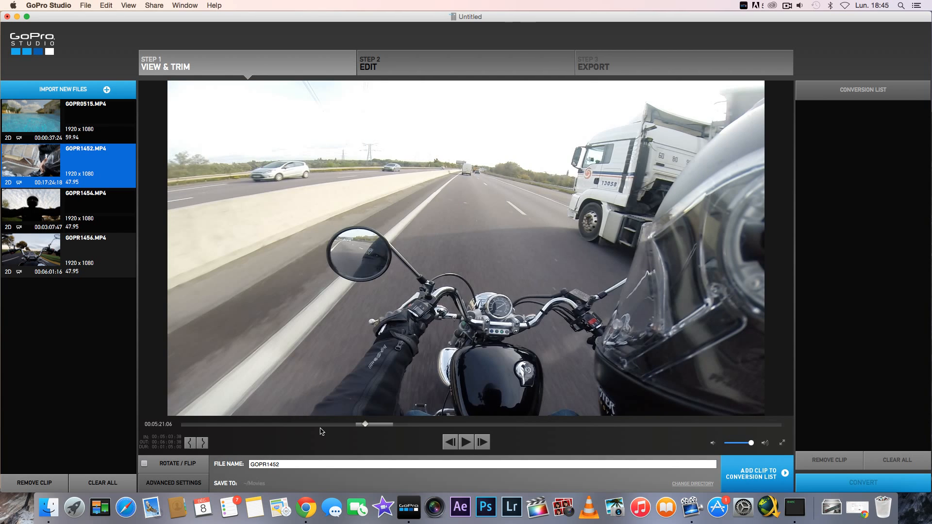
{"action": "left_click", "coordinate": [365, 425]}
{"action": "left_click_drag", "start_coordinate": [365, 427], "coordinate": [373, 426]}
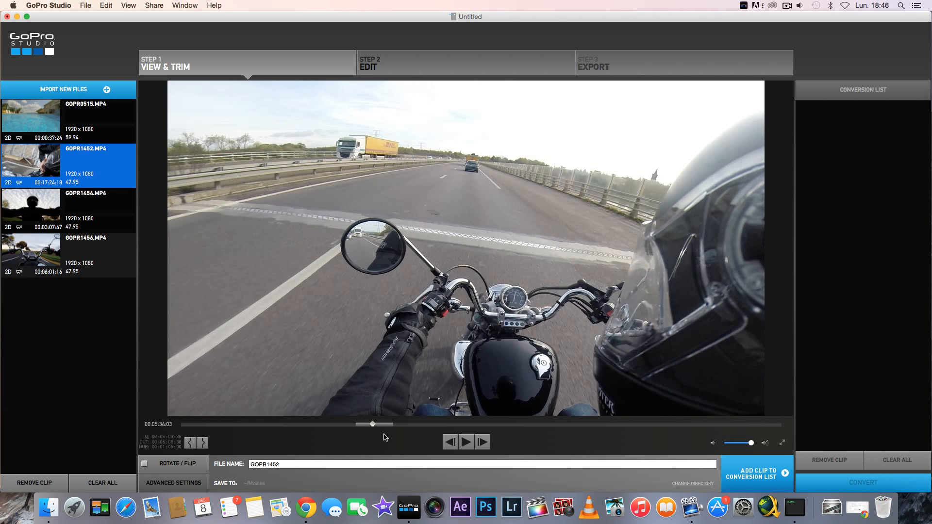
{"action": "left_click", "coordinate": [360, 425]}
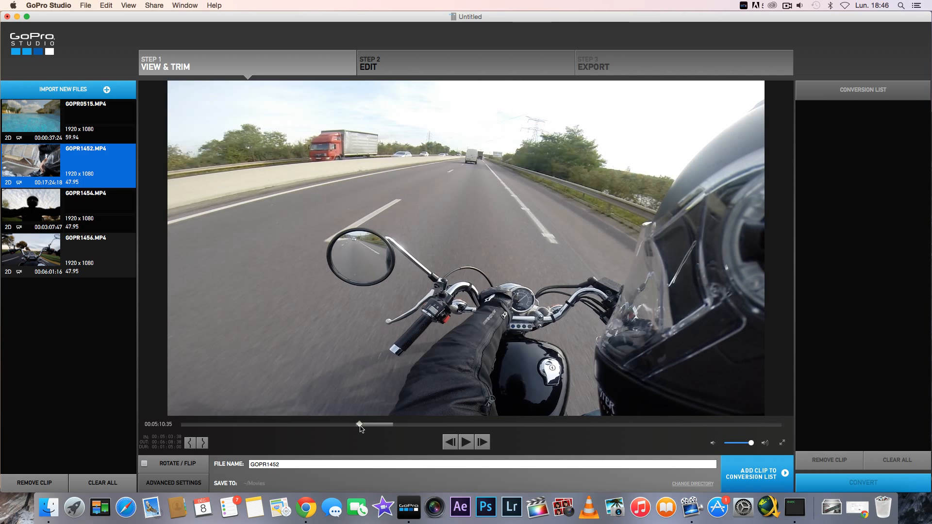
{"action": "left_click", "coordinate": [374, 425]}
{"action": "left_click", "coordinate": [204, 444]}
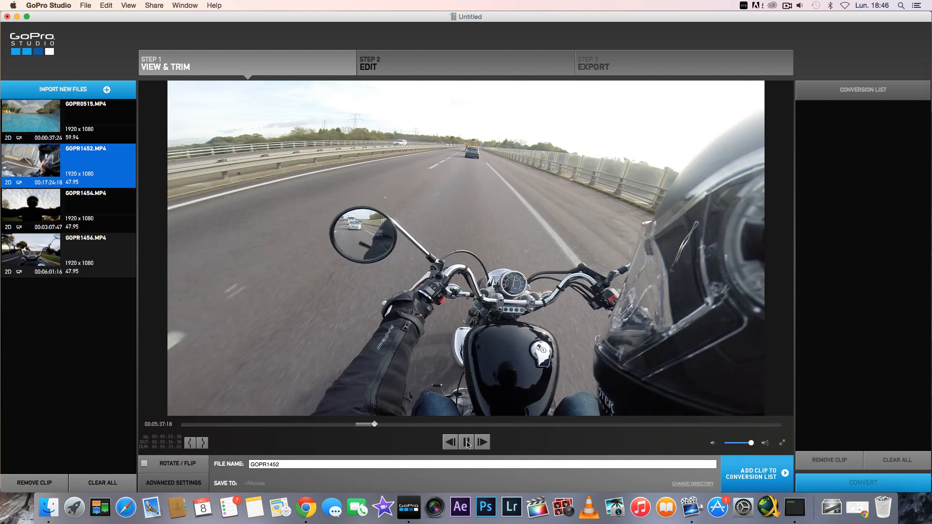
Pause the clip's playback and preview it in full screen before returning to the normal view.
{"action": "key", "text": "space"}
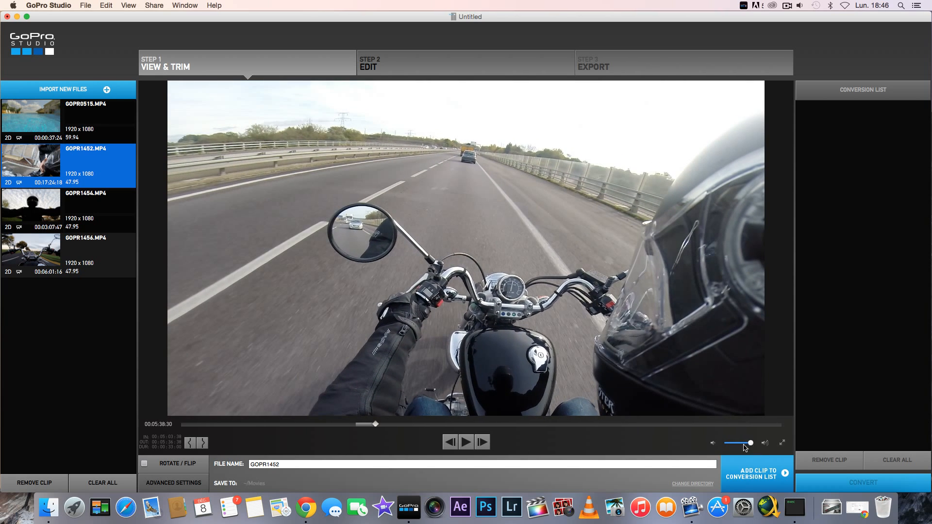
{"action": "left_click", "coordinate": [782, 442]}
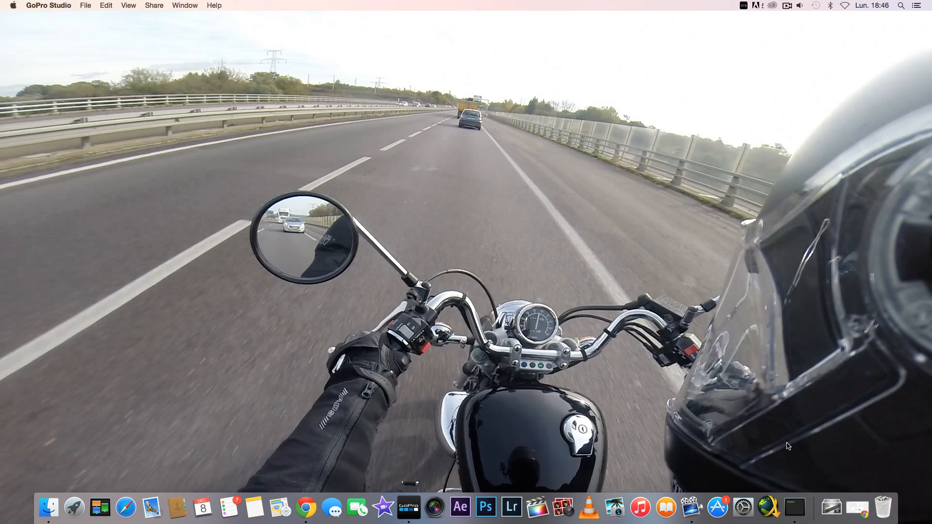
{"action": "key", "text": "Escape"}
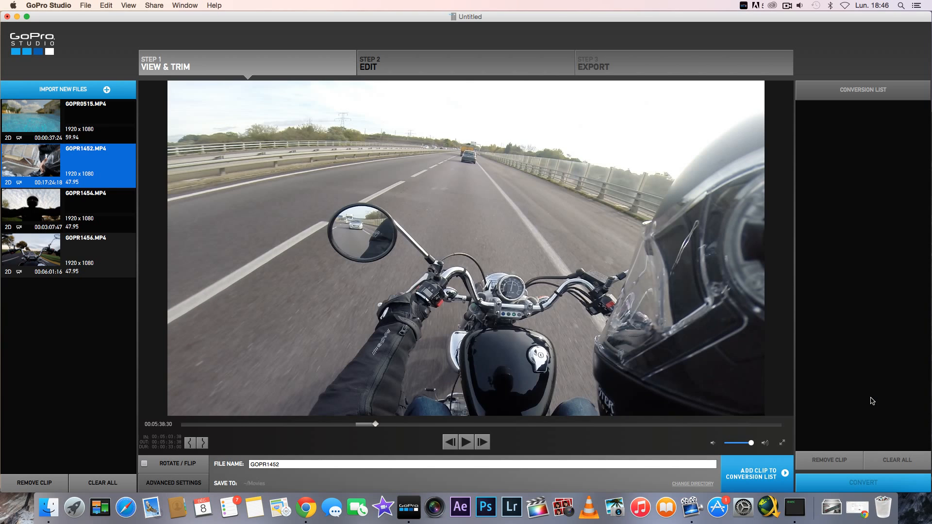
Name the output file "moto casque".
{"action": "double_click", "coordinate": [260, 465]}
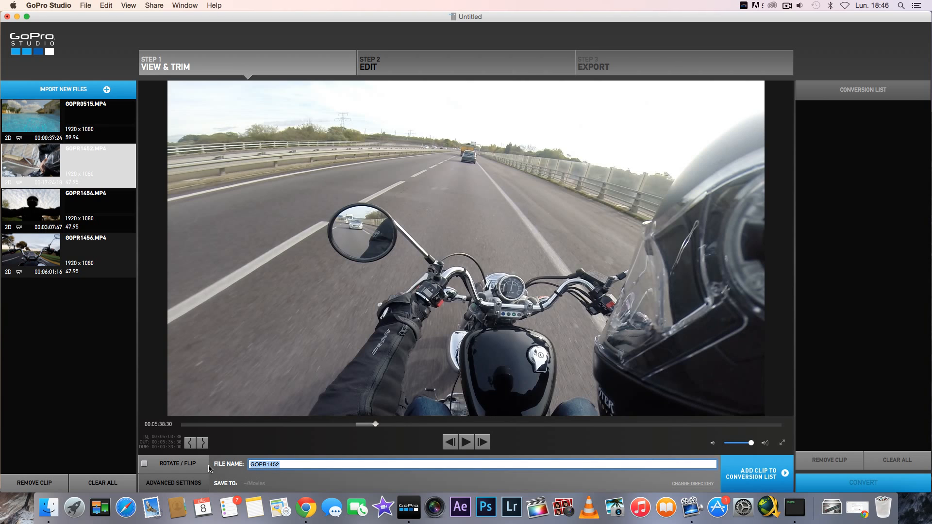
{"action": "type", "text": "moto"}
Open the clip's advanced settings and review the image size and frame rate choices, keeping Source (1920x1080) and Source (47.95p).
{"action": "left_click", "coordinate": [172, 483]}
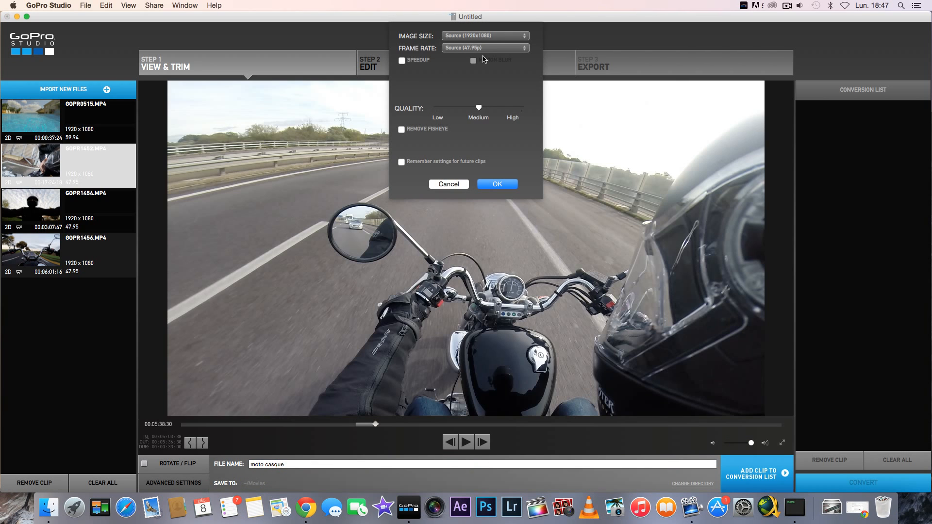
{"action": "left_click", "coordinate": [494, 36]}
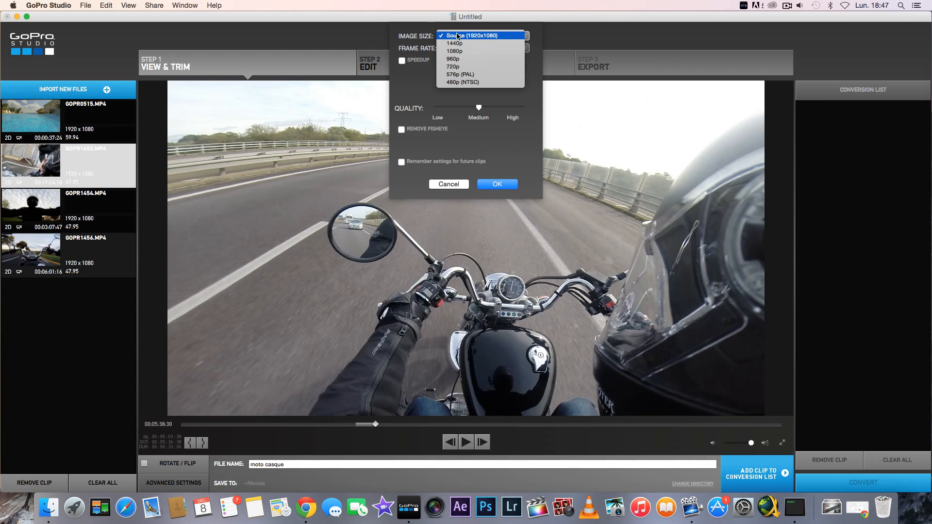
{"action": "left_click", "coordinate": [478, 35]}
{"action": "left_click", "coordinate": [479, 36]}
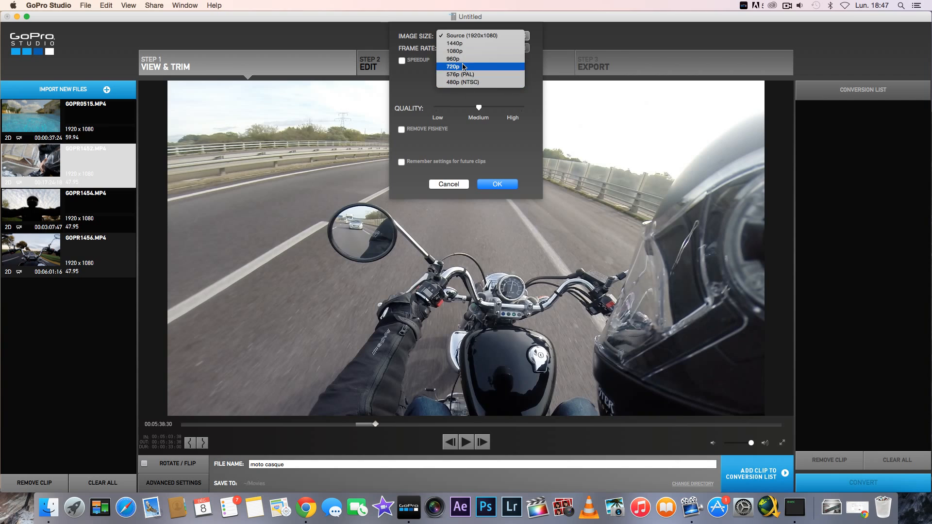
{"action": "left_click", "coordinate": [465, 36]}
{"action": "left_click", "coordinate": [465, 48]}
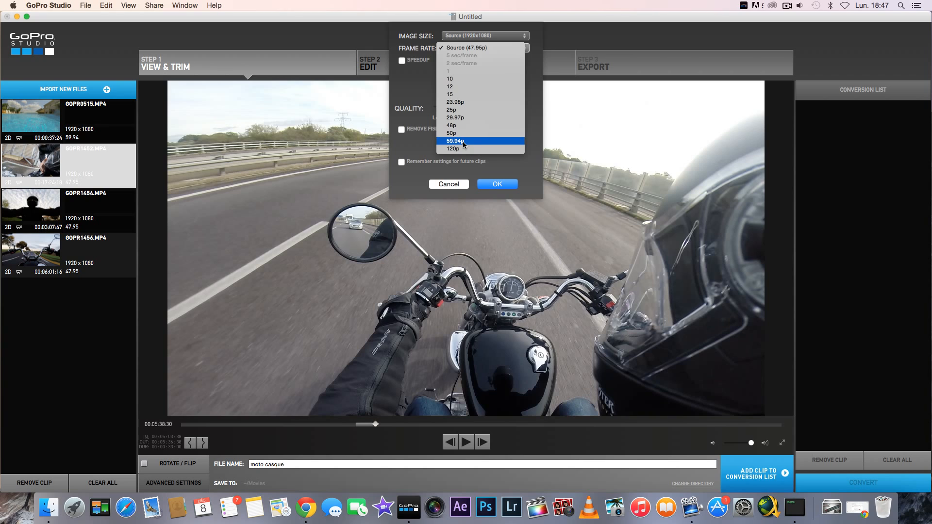
{"action": "left_click", "coordinate": [467, 48]}
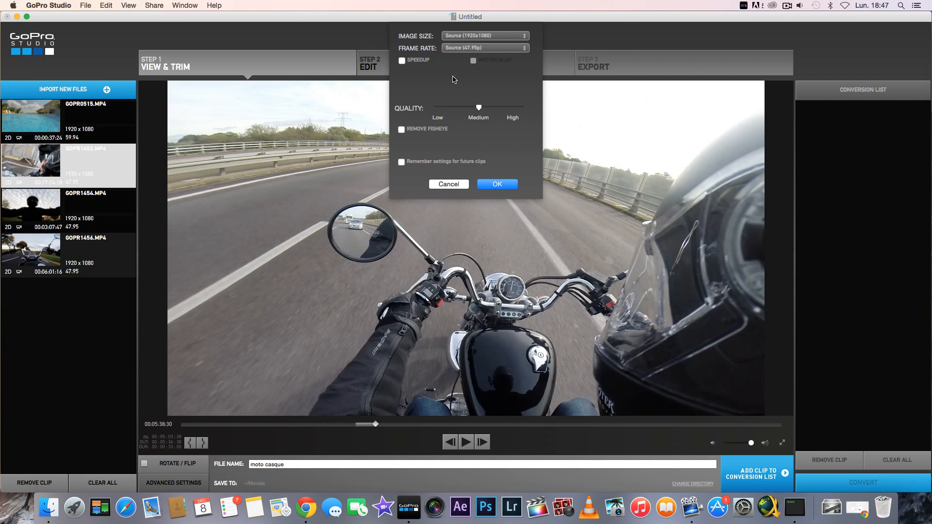
Try the Speedup option and its speed factor in the advanced settings, leaving Speedup switched off.
{"action": "left_click", "coordinate": [402, 61]}
{"action": "left_click_drag", "start_coordinate": [422, 73], "coordinate": [391, 75]}
{"action": "left_click", "coordinate": [404, 61]}
{"action": "left_click", "coordinate": [403, 61]}
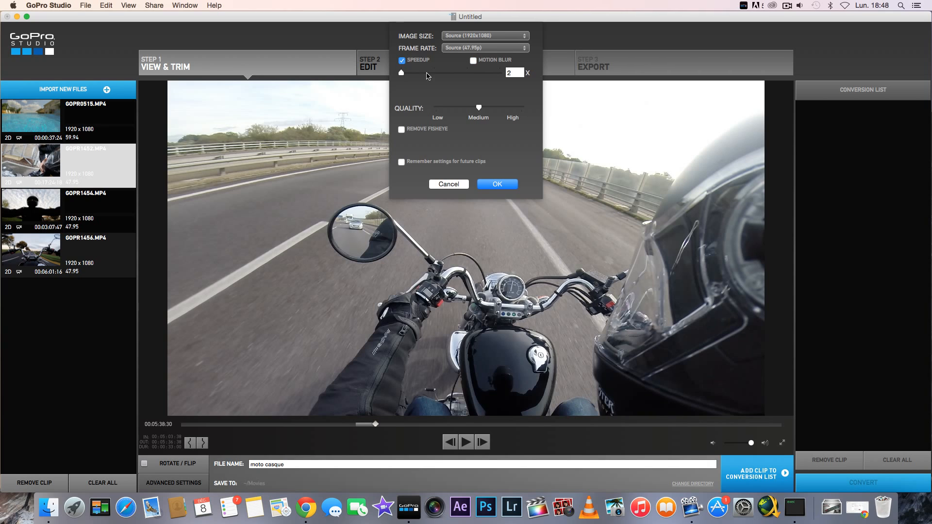
{"action": "left_click", "coordinate": [403, 61]}
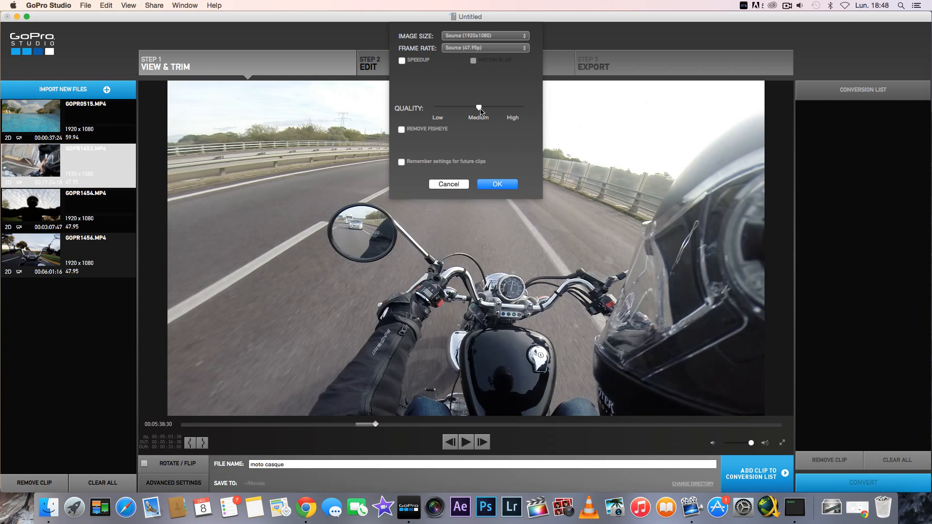
Set the conversion quality to High and accept the advanced settings.
{"action": "left_click_drag", "start_coordinate": [478, 108], "coordinate": [436, 108]}
{"action": "left_click", "coordinate": [521, 108]}
{"action": "left_click", "coordinate": [400, 130]}
{"action": "left_click", "coordinate": [503, 186]}
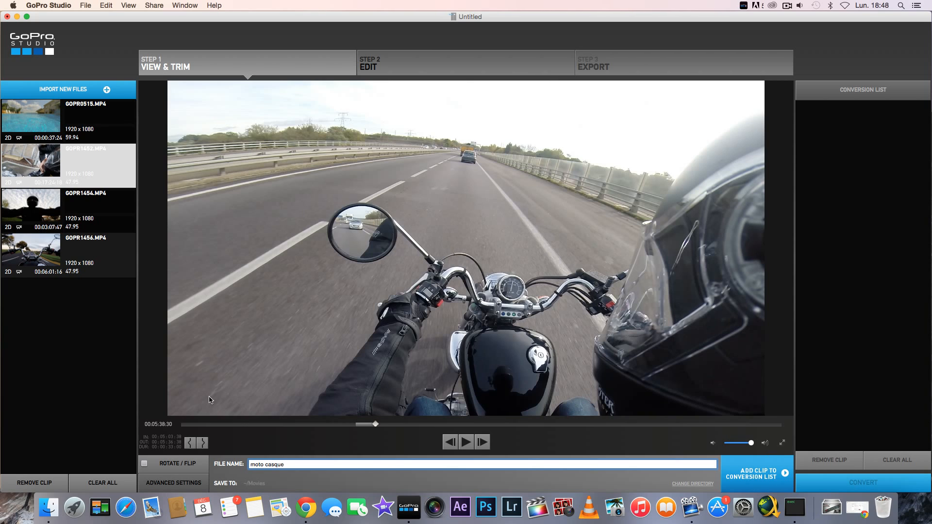
Enable "Remember settings for future clips" in the advanced settings and accept them.
{"action": "left_click", "coordinate": [174, 483]}
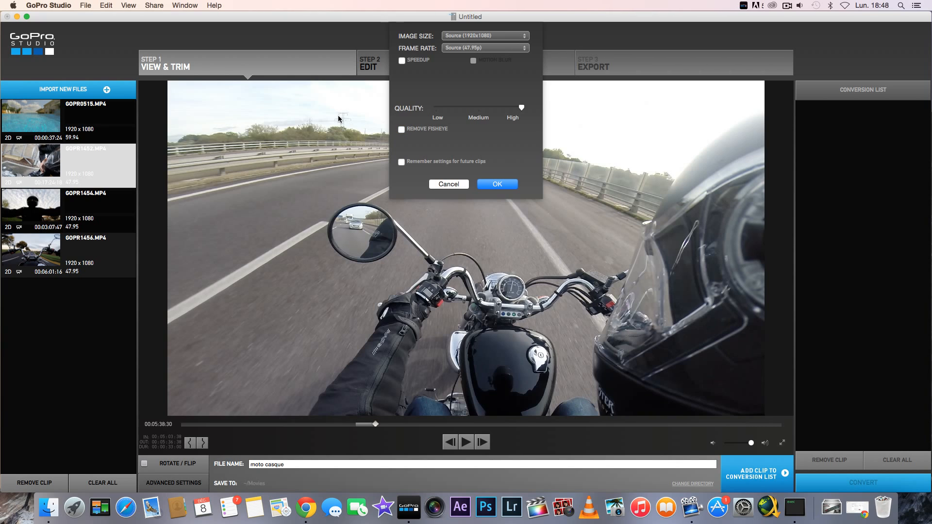
{"action": "left_click", "coordinate": [402, 163]}
{"action": "left_click", "coordinate": [497, 184]}
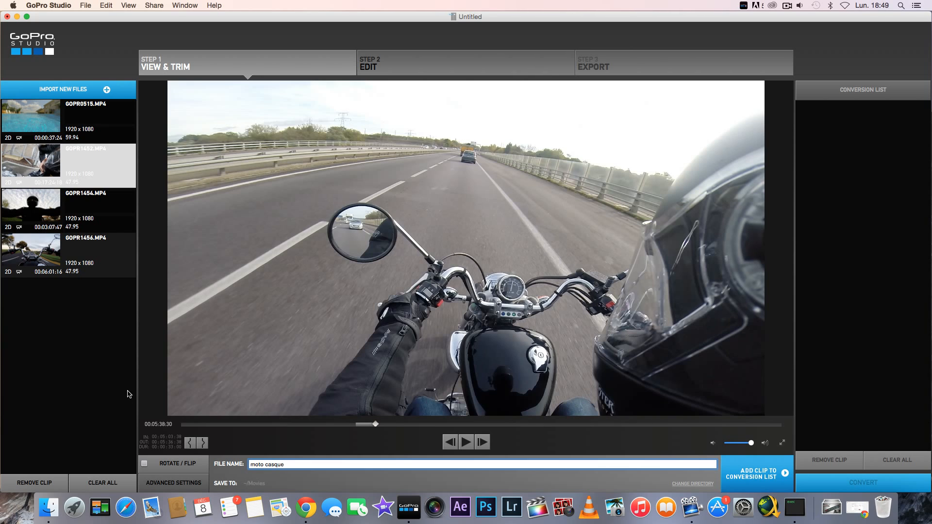
Add the trimmed clip to the conversion list and save the project as "tuto formation" in the GoPro Projects folder.
{"action": "left_click", "coordinate": [761, 481]}
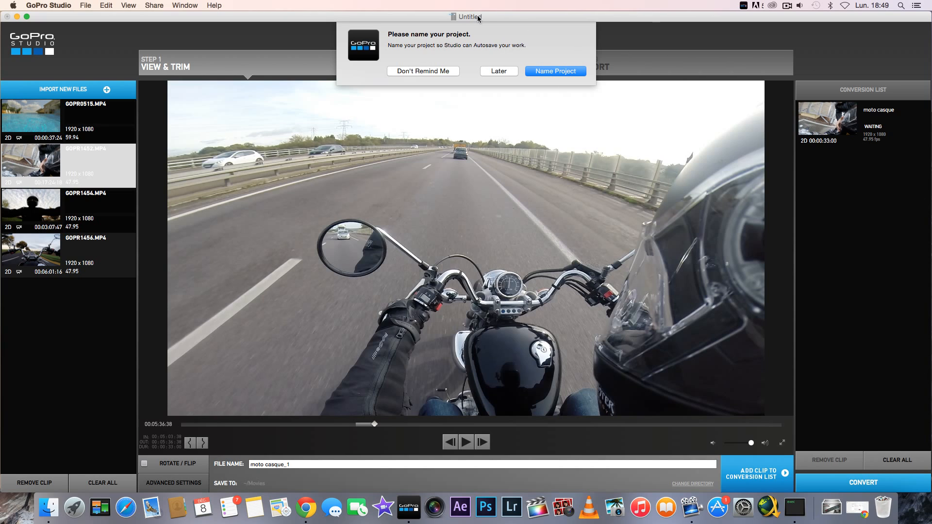
{"action": "left_click", "coordinate": [562, 73]}
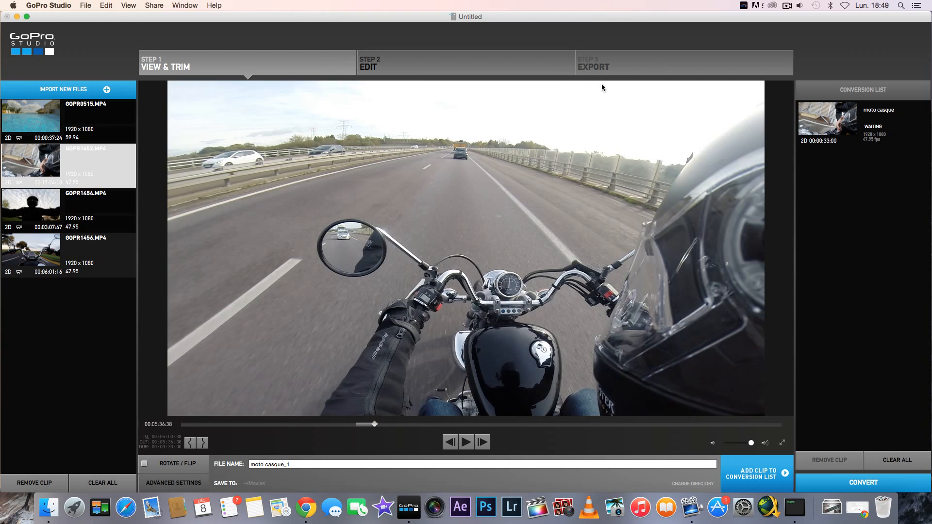
{"action": "type", "text": "to c"}
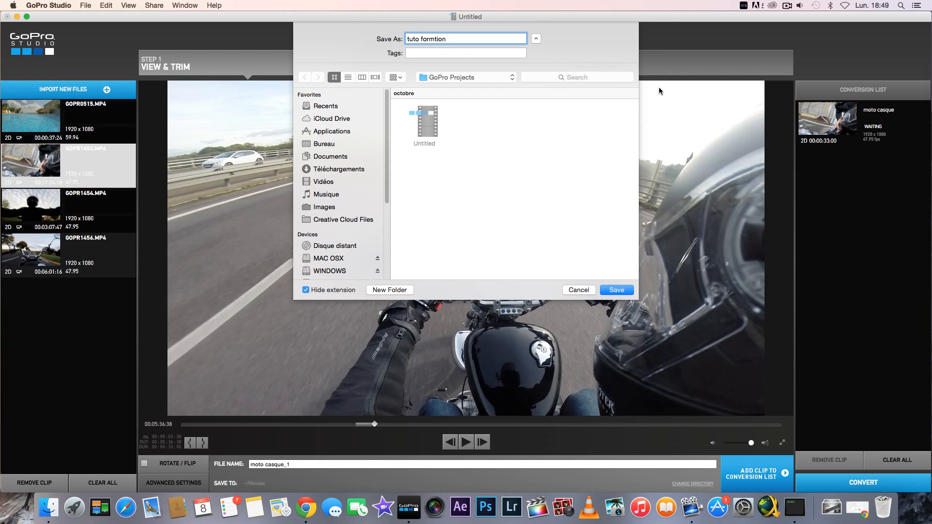
{"action": "type", "text": "a"}
{"action": "left_click", "coordinate": [617, 290]}
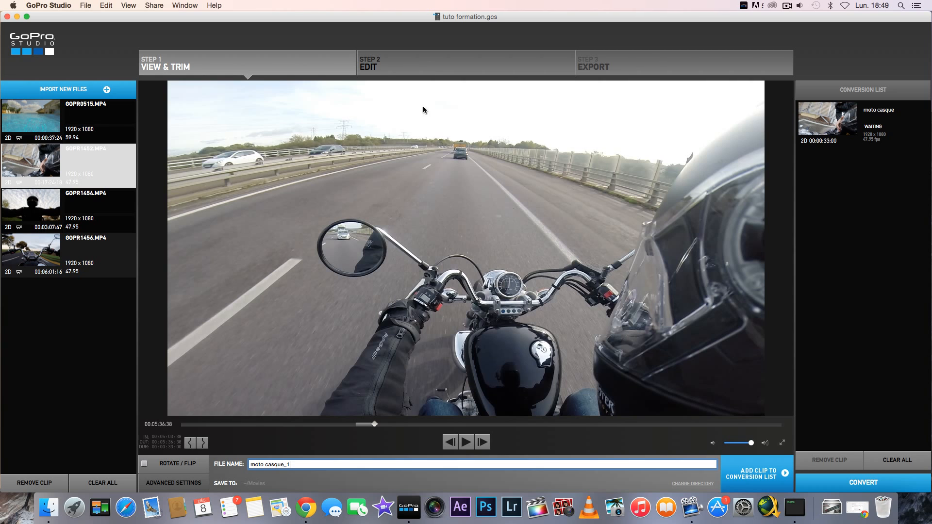
Trim the GOPR0515.MP4 pool clip with its in point at 00:00:05:02 and out point at 00:00:06:54.
{"action": "left_click", "coordinate": [49, 141]}
{"action": "mouse_move", "coordinate": [305, 425]}
{"action": "left_mouse_down"}
{"action": "mouse_move", "coordinate": [345, 425]}
{"action": "mouse_move", "coordinate": [261, 423]}
{"action": "mouse_move", "coordinate": [291, 426]}
{"action": "left_mouse_up"}
{"action": "left_click", "coordinate": [190, 443]}
{"action": "left_click", "coordinate": [279, 425]}
{"action": "left_click", "coordinate": [203, 442]}
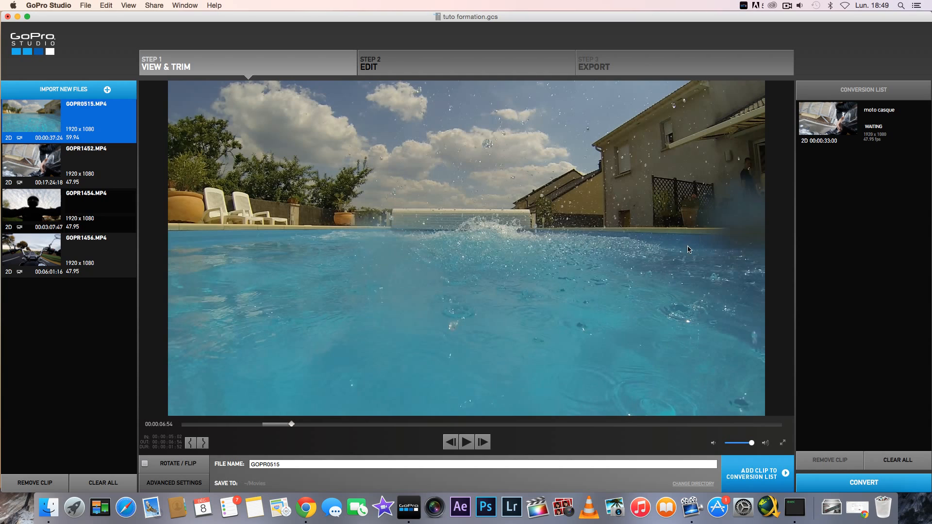
Accept the pool clip's advanced settings, name it "saut piscine" and add it to the conversion list.
{"action": "left_click", "coordinate": [185, 483]}
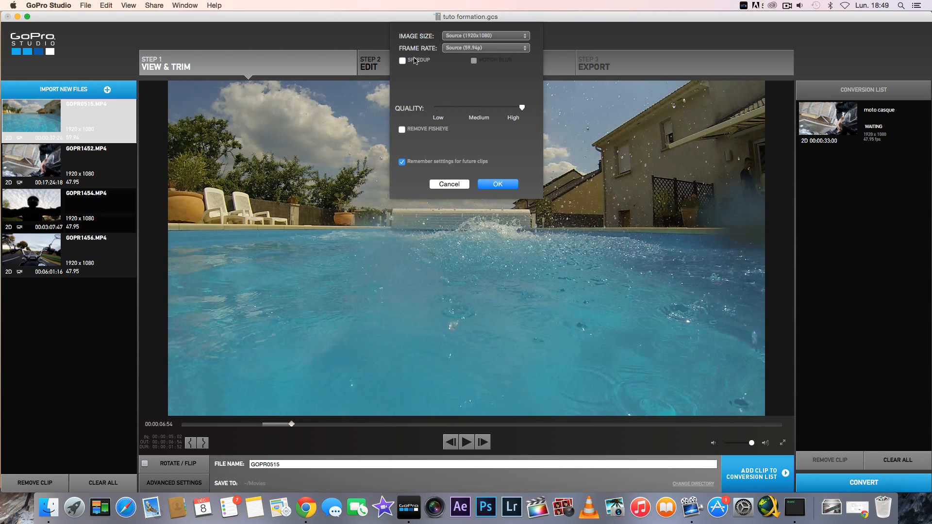
{"action": "left_click", "coordinate": [500, 187]}
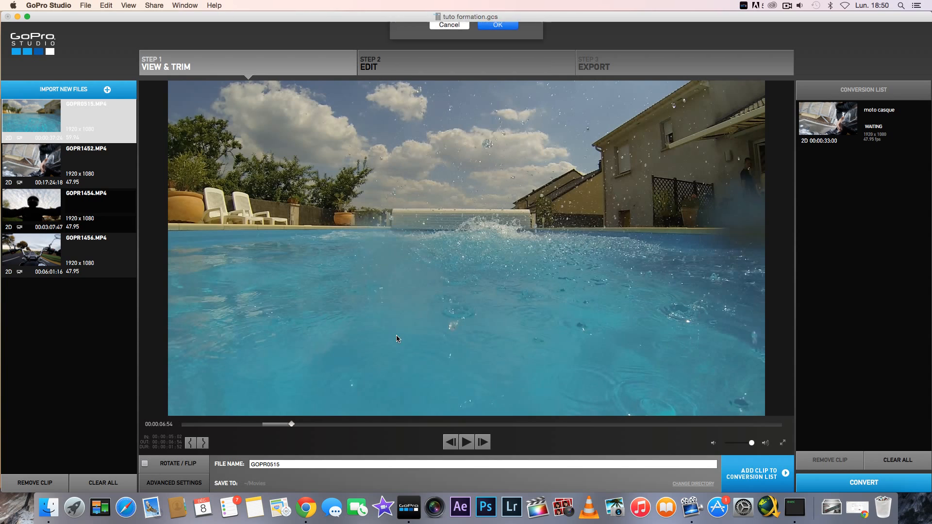
{"action": "type", "text": "saut piscine"}
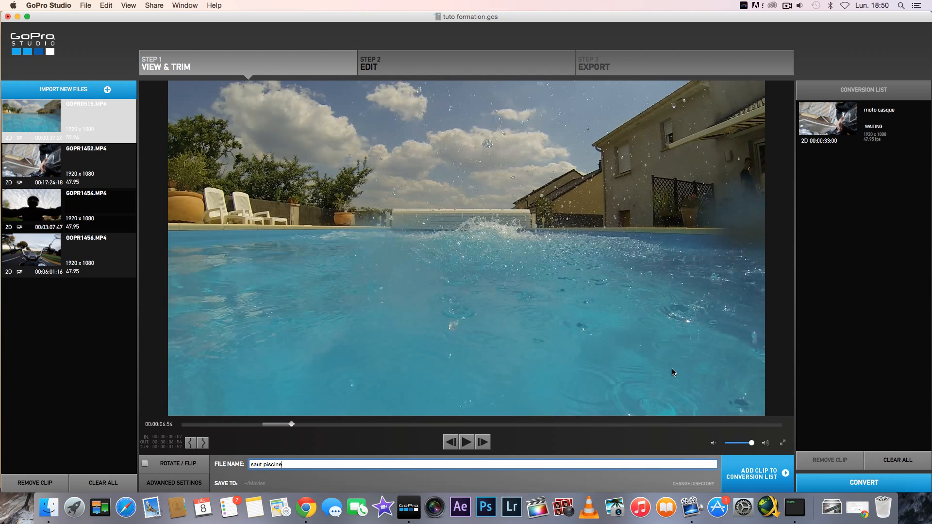
{"action": "left_click", "coordinate": [767, 475]}
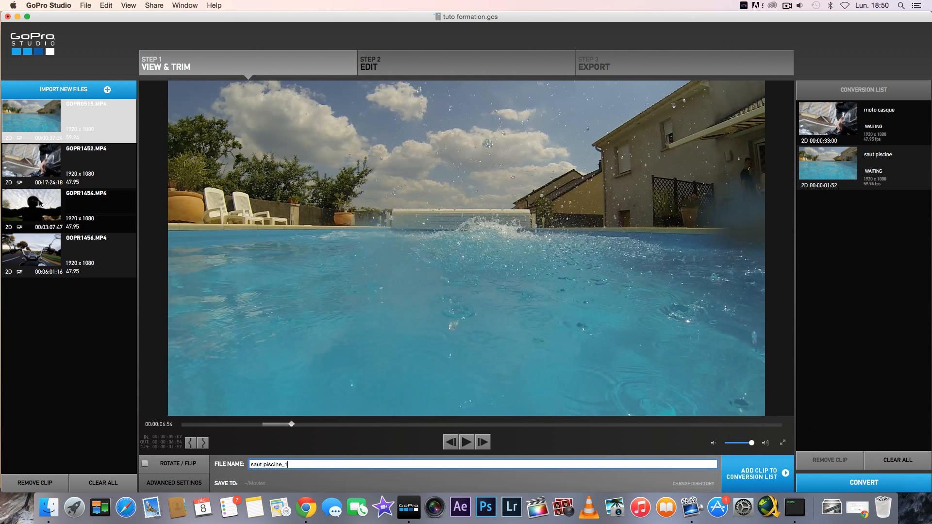
Trim GOPR1454.MP4 from 00:00:51:38 to 00:01:02:27 and add it to the conversion list.
{"action": "left_click", "coordinate": [40, 204]}
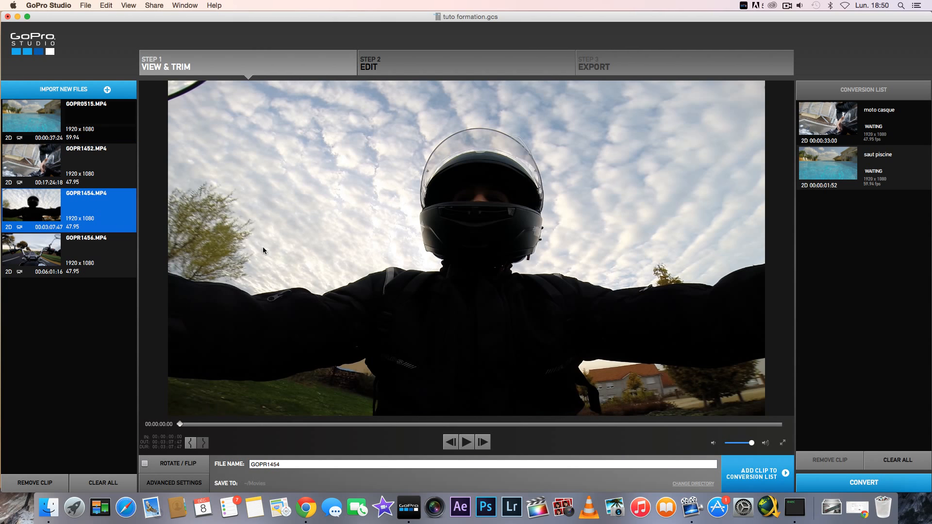
{"action": "left_click", "coordinate": [347, 424]}
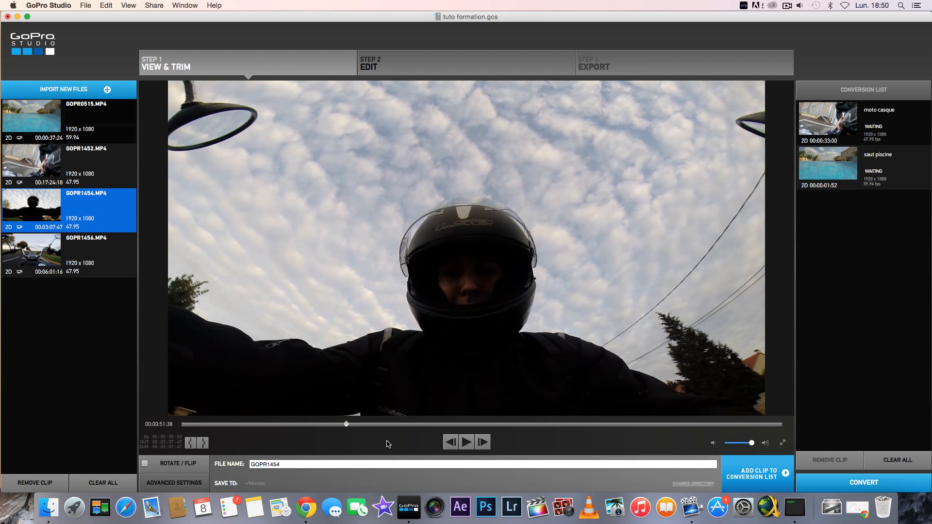
{"action": "left_click", "coordinate": [195, 444]}
{"action": "left_click", "coordinate": [372, 424]}
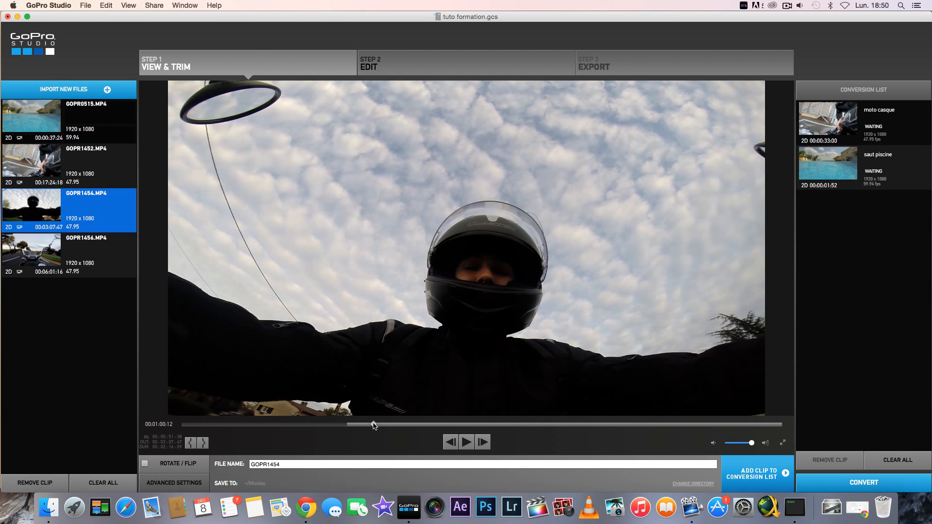
{"action": "mouse_move", "coordinate": [373, 426]}
{"action": "left_mouse_down"}
{"action": "mouse_move", "coordinate": [348, 433]}
{"action": "mouse_move", "coordinate": [356, 427]}
{"action": "left_mouse_up"}
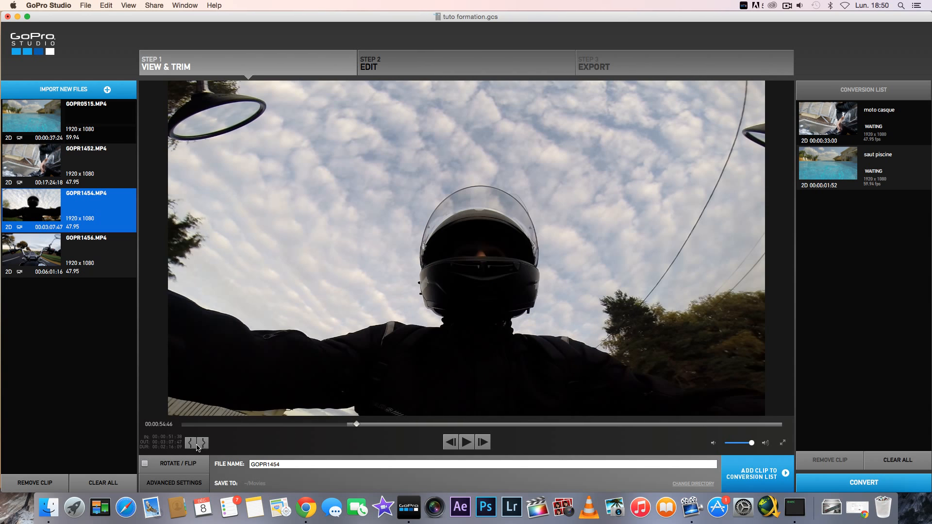
{"action": "left_click", "coordinate": [204, 446]}
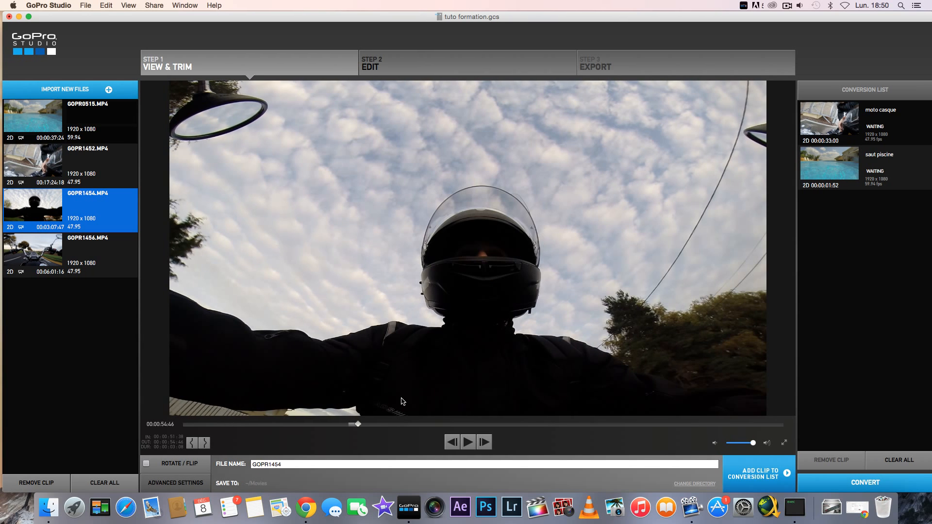
{"action": "left_click_drag", "start_coordinate": [364, 429], "coordinate": [382, 426]}
{"action": "left_click", "coordinate": [205, 445]}
{"action": "left_click", "coordinate": [204, 444]}
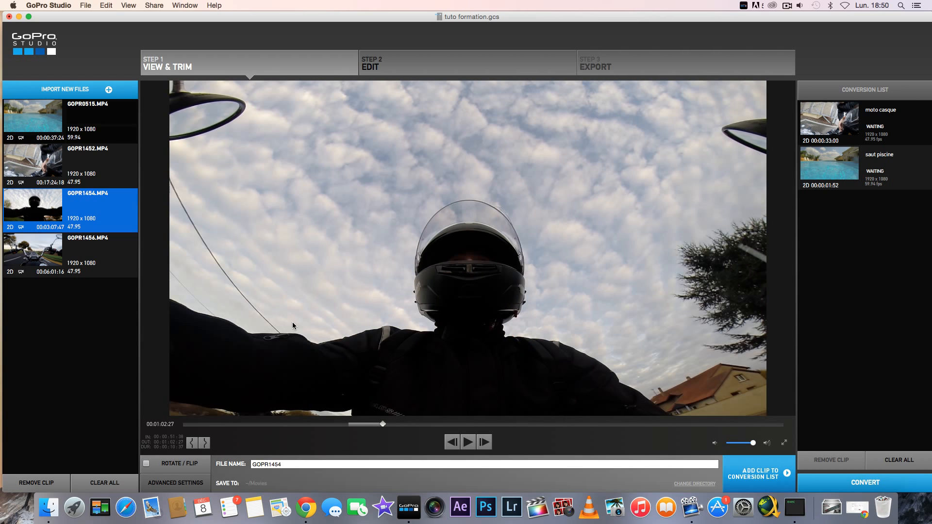
{"action": "left_click", "coordinate": [757, 471]}
{"action": "left_click_drag", "start_coordinate": [559, 17], "coordinate": [556, 8]}
Trim GOPR1456.MP4 from 00:00:57:47 to 00:01:17:23 and add it to the conversion list.
{"action": "left_click", "coordinate": [109, 269]}
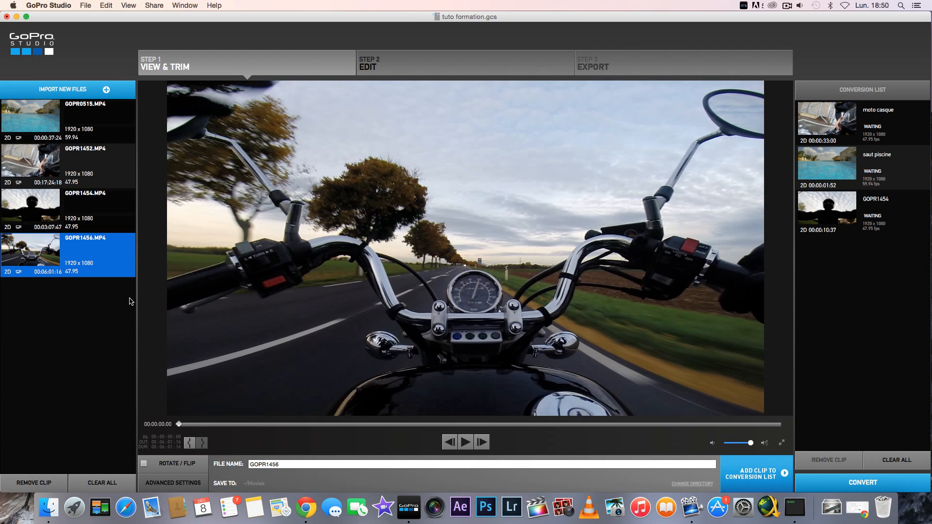
{"action": "left_click", "coordinate": [276, 425]}
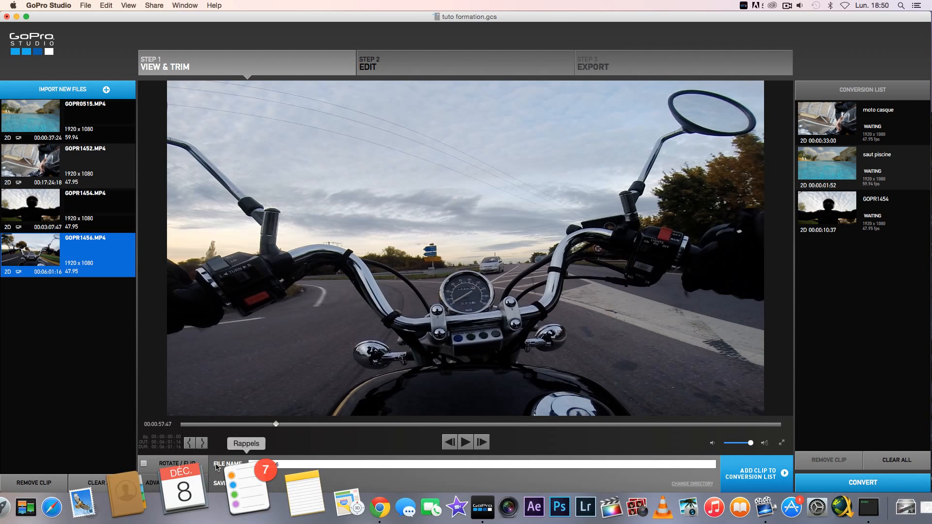
{"action": "left_click", "coordinate": [189, 443]}
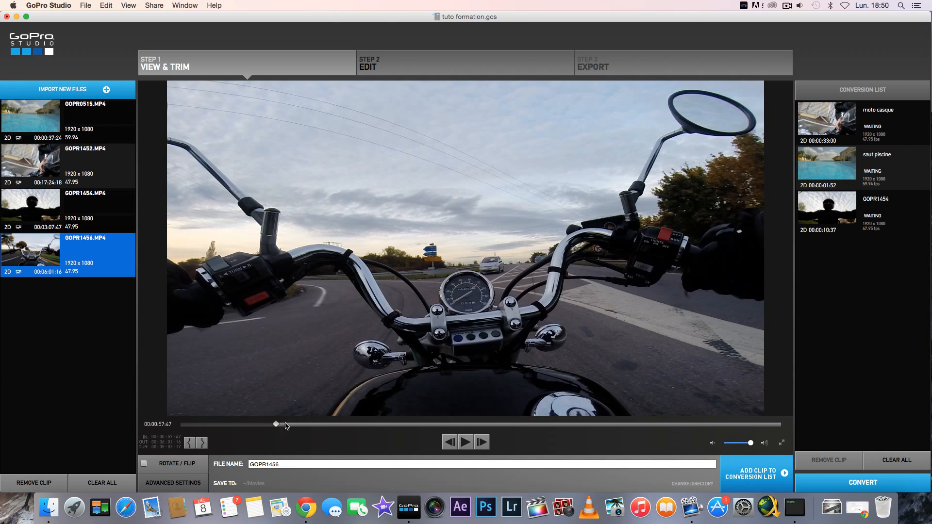
{"action": "left_click", "coordinate": [202, 442]}
{"action": "left_click", "coordinate": [308, 425]}
{"action": "left_click", "coordinate": [203, 443]}
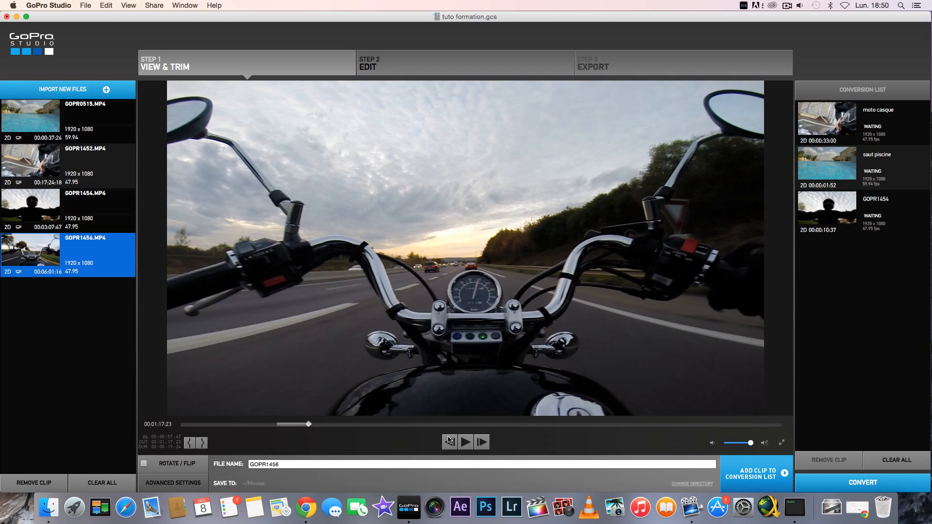
{"action": "left_click", "coordinate": [753, 462]}
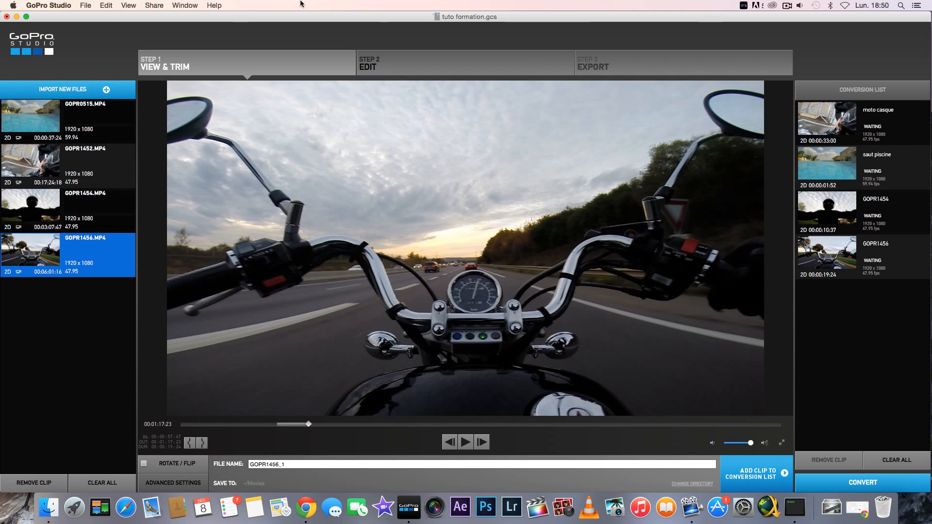
Start converting the four clips in the conversion list.
{"action": "left_click_drag", "start_coordinate": [889, 326], "coordinate": [863, 122]}
{"action": "left_click", "coordinate": [897, 381]}
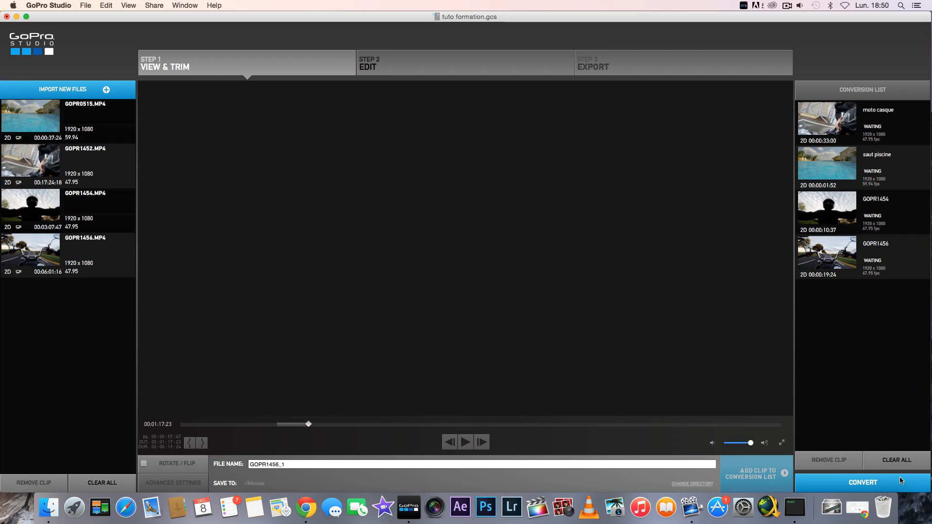
{"action": "left_click", "coordinate": [858, 482]}
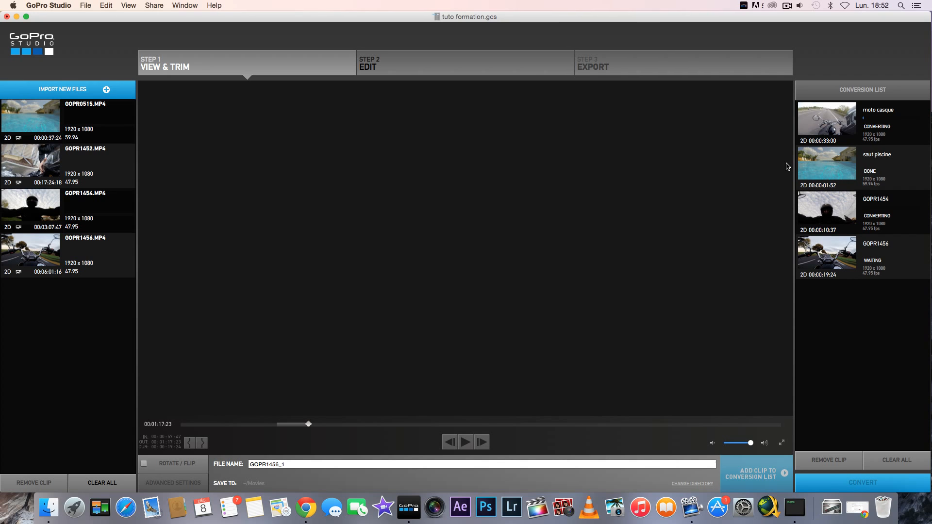
{"action": "left_click", "coordinate": [786, 5]}
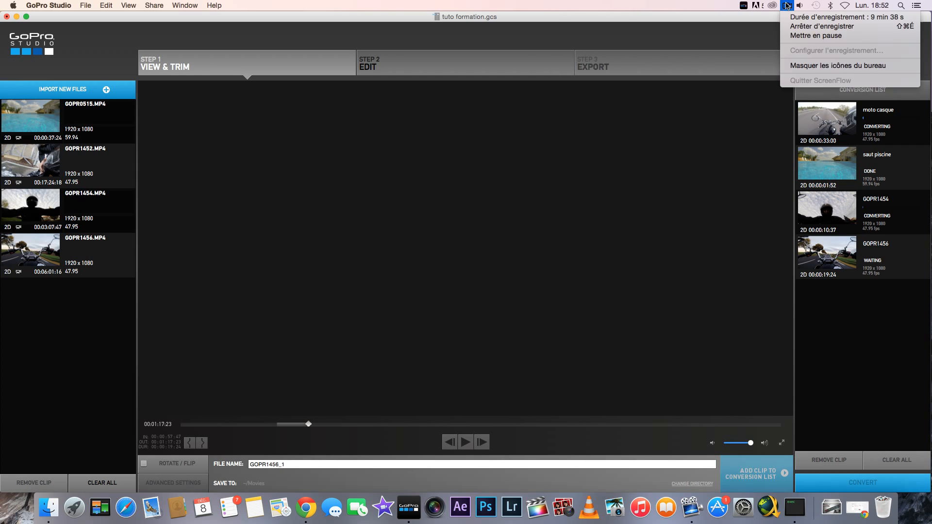
{"action": "left_click", "coordinate": [804, 35]}
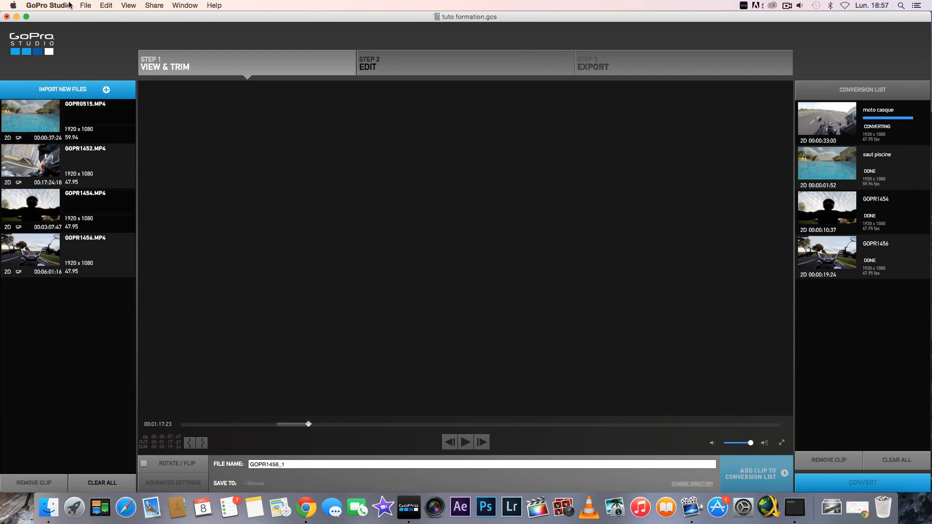
Review the timecode, reel name, auto-start conversion, camera import and AutoSave options in the GoPro Studio preferences and accept them.
{"action": "left_click", "coordinate": [48, 5]}
{"action": "left_click", "coordinate": [62, 32]}
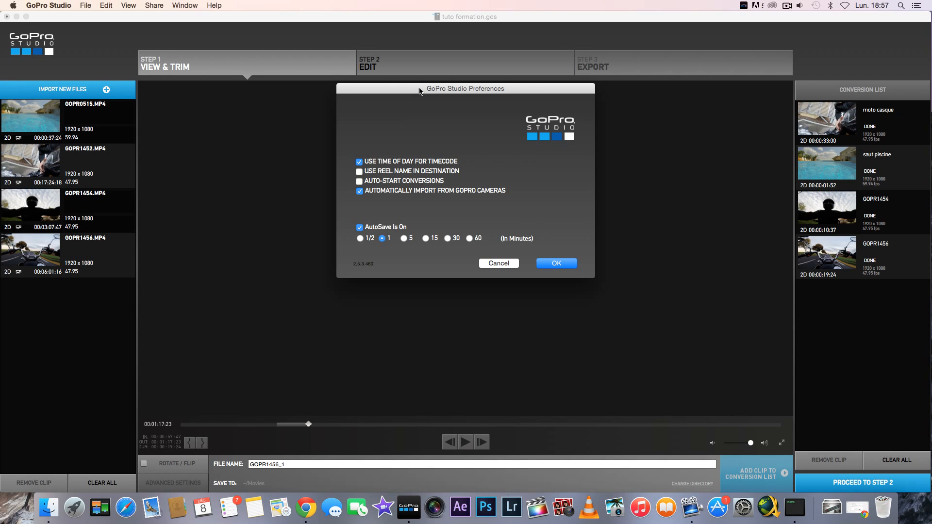
{"action": "left_click_drag", "start_coordinate": [420, 93], "coordinate": [413, 71]}
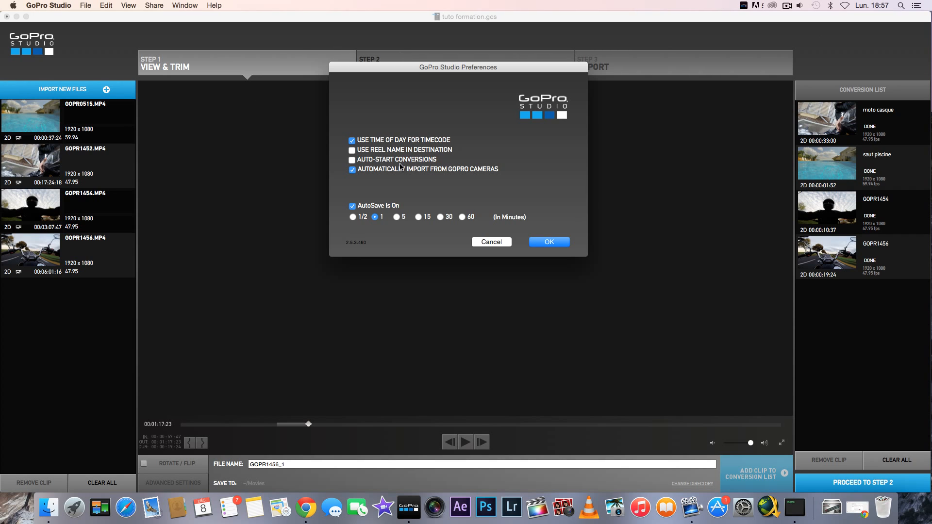
{"action": "left_click_drag", "start_coordinate": [435, 64], "coordinate": [412, 52]}
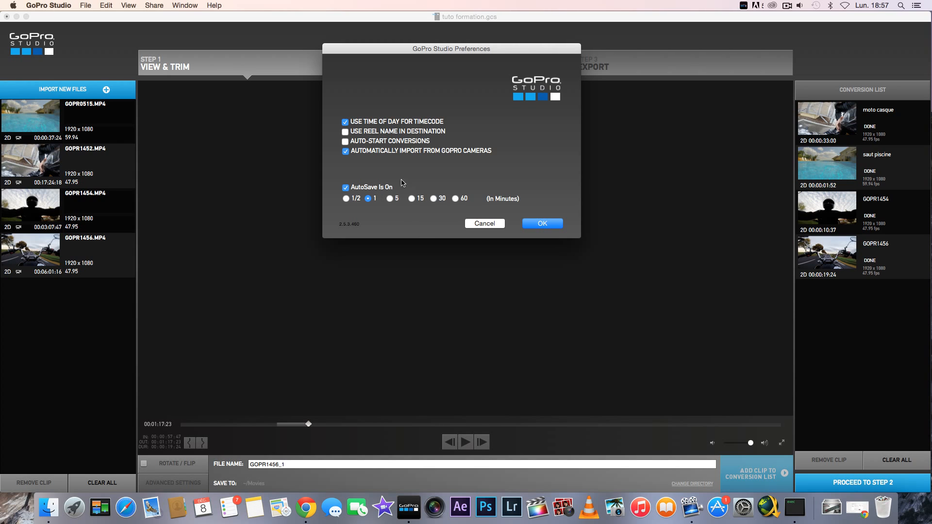
{"action": "left_click_drag", "start_coordinate": [432, 46], "coordinate": [446, 97]}
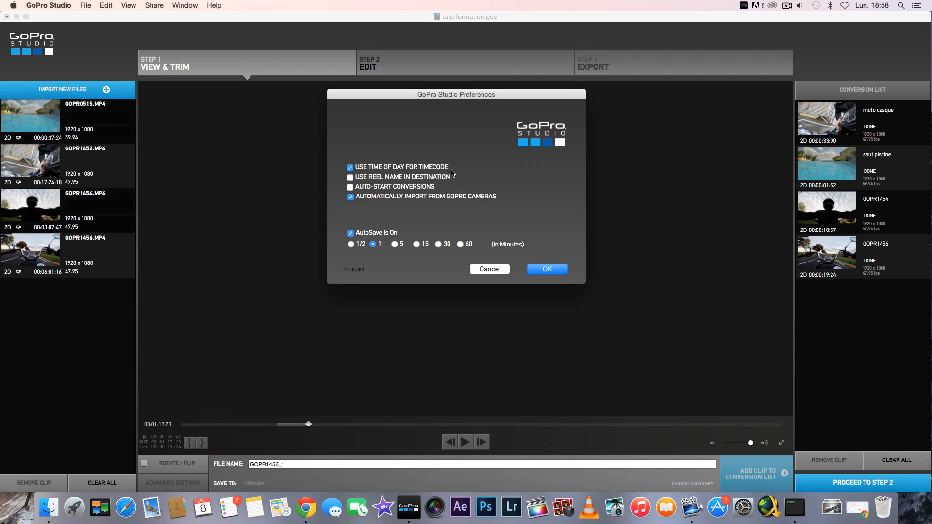
{"action": "left_click", "coordinate": [399, 188]}
{"action": "left_click", "coordinate": [552, 271]}
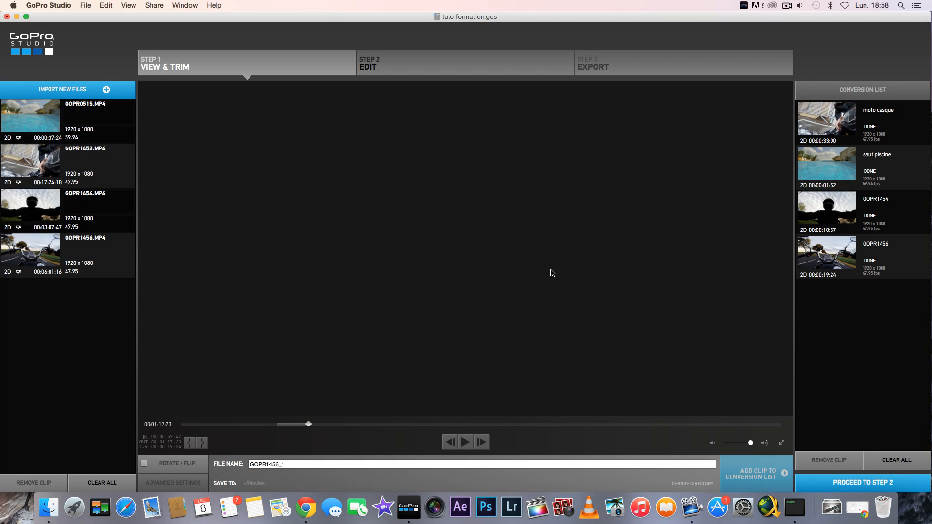
Proceed with the converted clips to the Edit stage and create the edit from the blank template.
{"action": "left_click_drag", "start_coordinate": [852, 272], "coordinate": [820, 132]}
{"action": "left_click", "coordinate": [861, 356]}
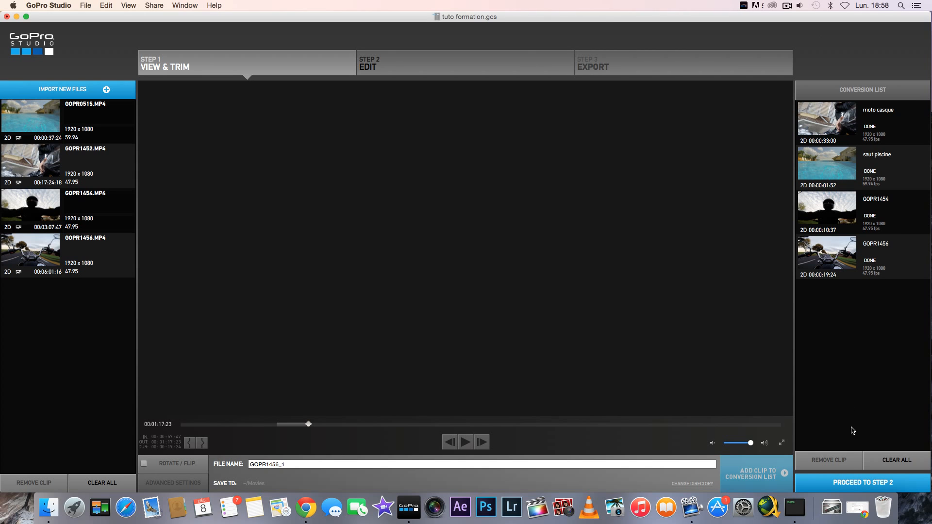
{"action": "left_click", "coordinate": [864, 483]}
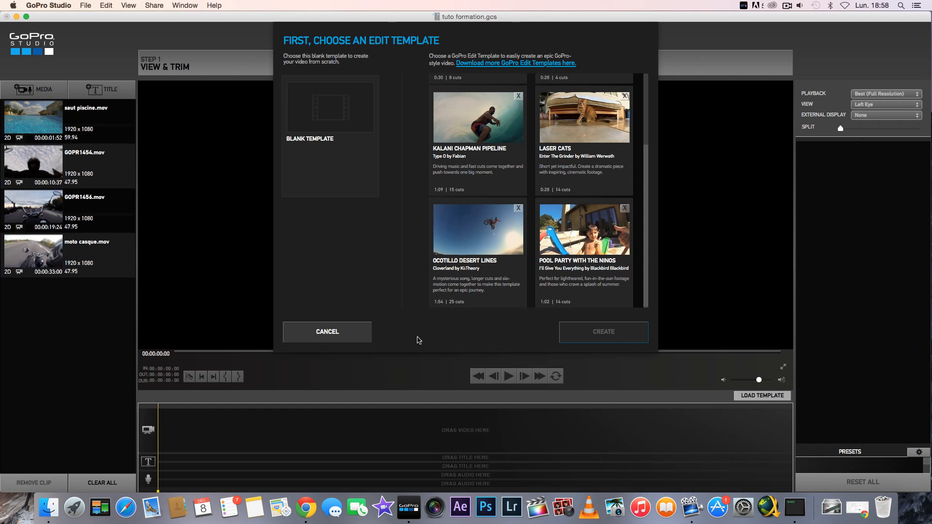
{"action": "left_click", "coordinate": [330, 118]}
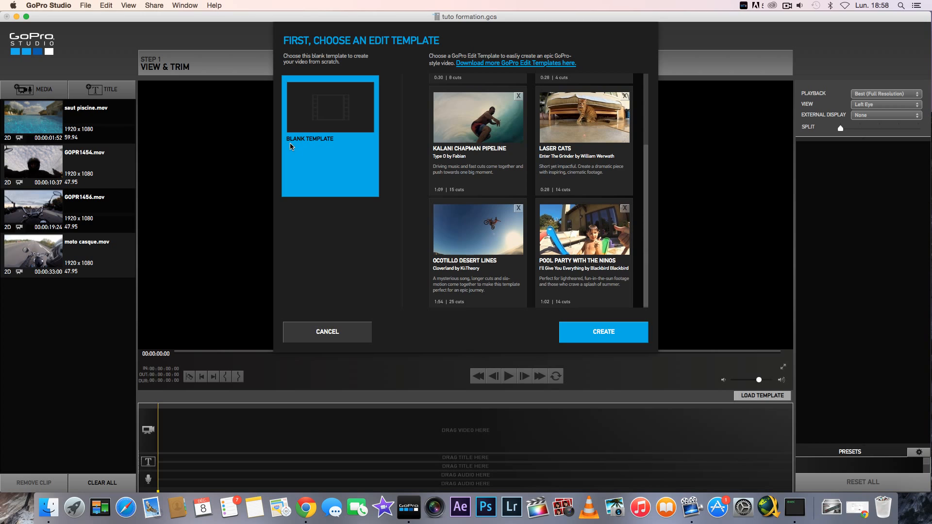
{"action": "left_click", "coordinate": [598, 324]}
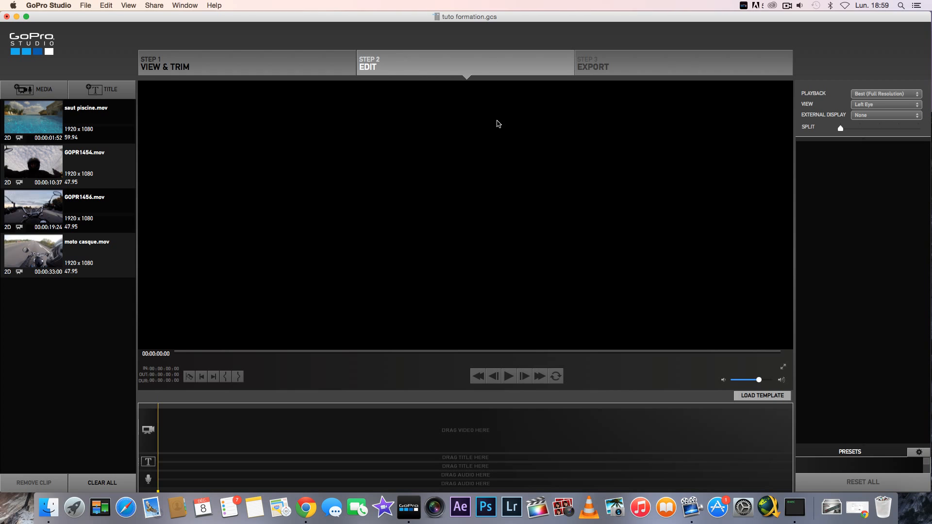
Load the Laser Cats edit template in place of the blank one.
{"action": "left_click", "coordinate": [778, 396]}
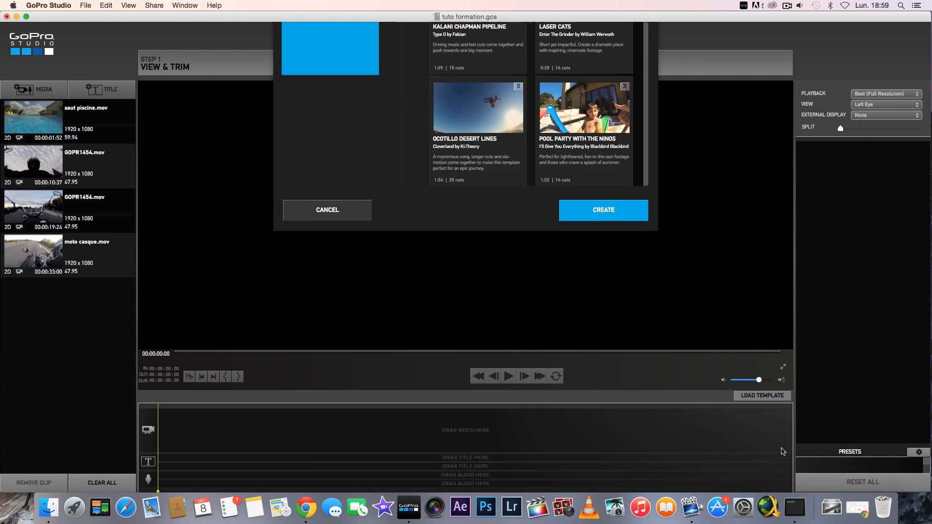
{"action": "left_click", "coordinate": [498, 144]}
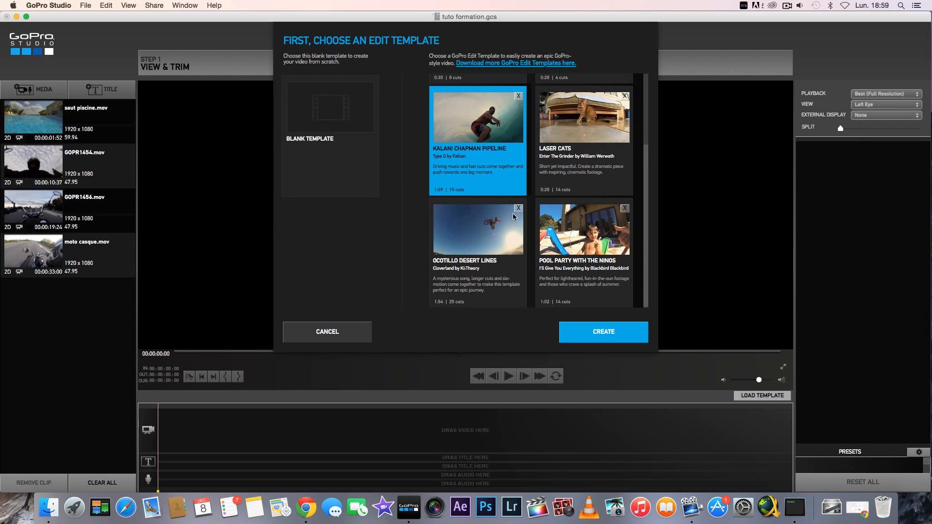
{"action": "left_click", "coordinate": [620, 327]}
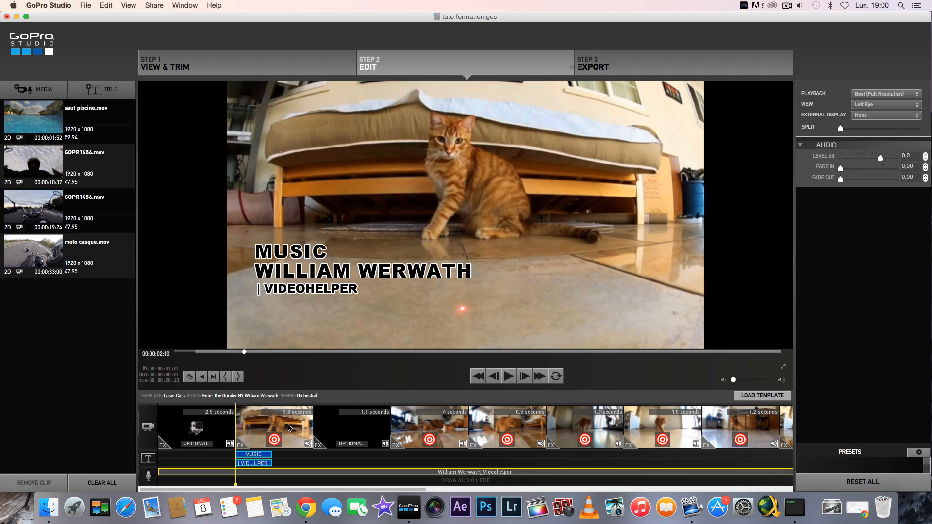
Replace the 3.3-second cat clip in the template's storyboard with GOPR1456.mov and select the opening optional clip.
{"action": "left_click", "coordinate": [273, 426]}
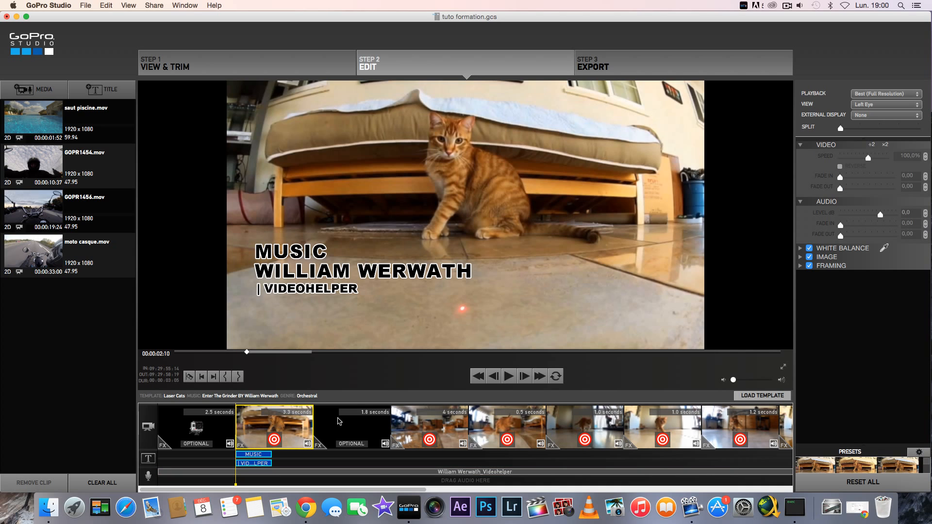
{"action": "left_click", "coordinate": [53, 216]}
{"action": "left_click_drag", "start_coordinate": [59, 210], "coordinate": [274, 427]}
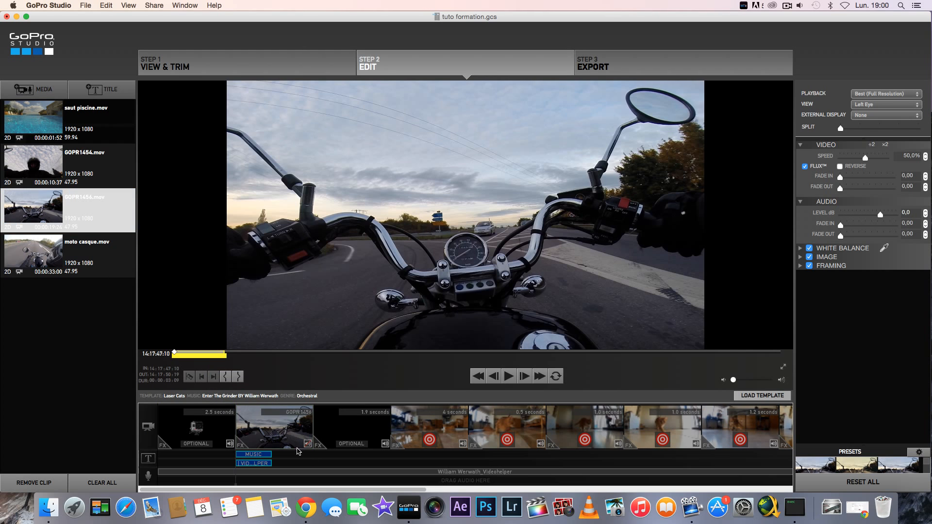
{"action": "left_click", "coordinate": [165, 410]}
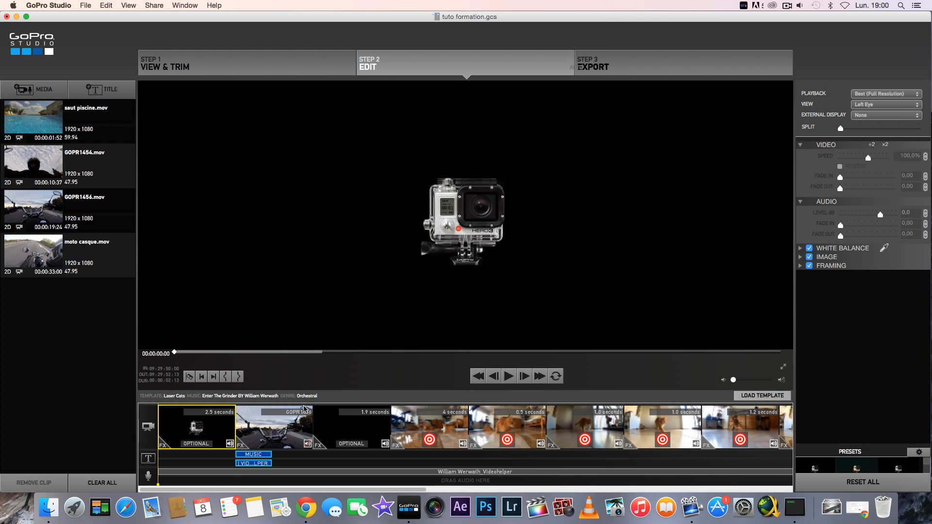
Play the opening of the Laser Cats edit with its title and select the optional 1.9-second clip after GOPR1456.
{"action": "left_click", "coordinate": [509, 376]}
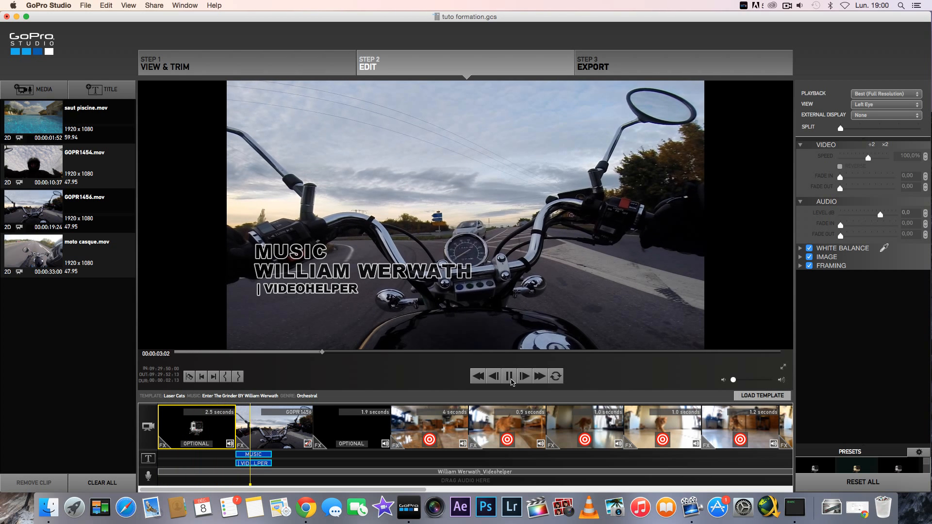
{"action": "left_click", "coordinate": [509, 377]}
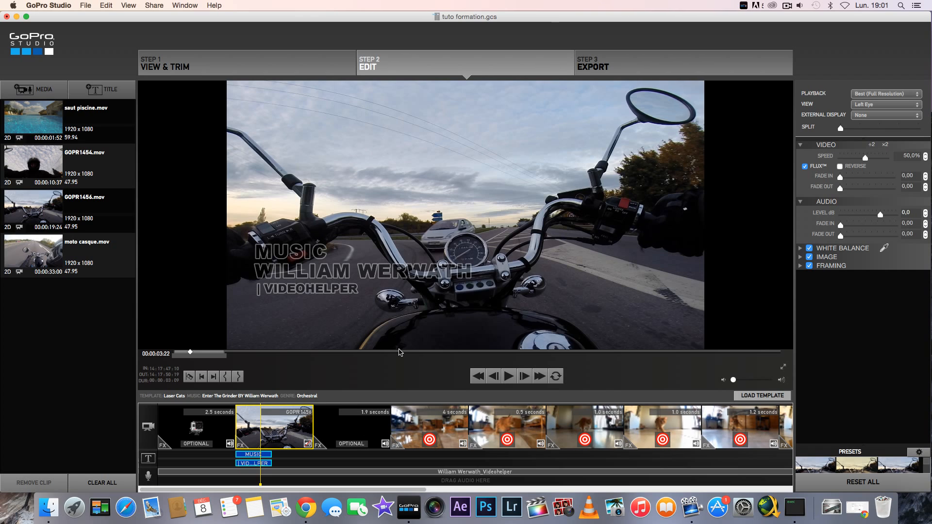
{"action": "left_click", "coordinate": [332, 432]}
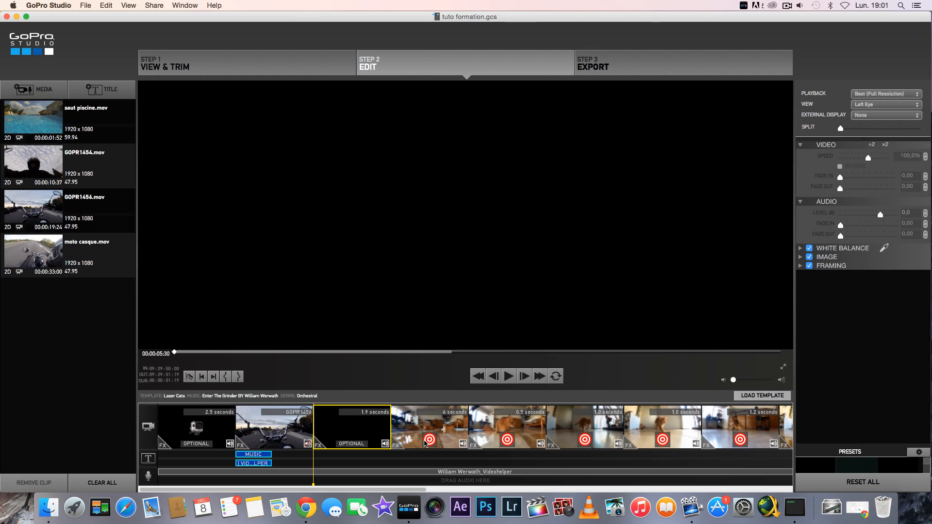
Replace the Laser Cats edit with the blank template without saving the project first.
{"action": "left_click", "coordinate": [870, 482]}
{"action": "left_click", "coordinate": [767, 395]}
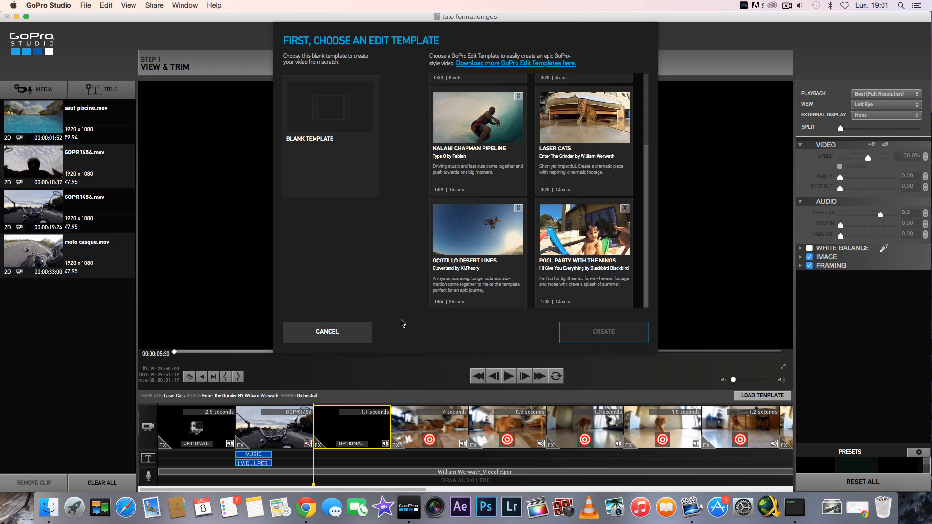
{"action": "left_click", "coordinate": [318, 102]}
{"action": "left_click", "coordinate": [588, 326]}
{"action": "left_click", "coordinate": [446, 88]}
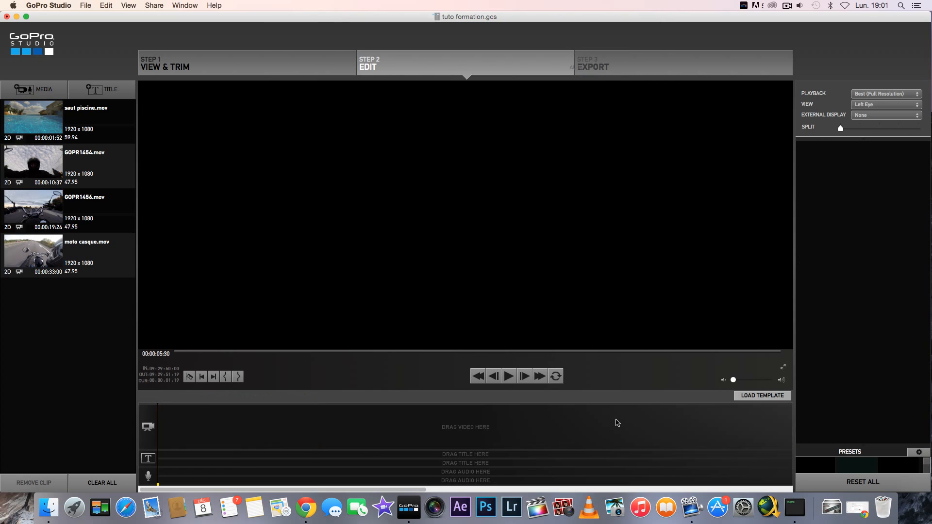
Place GOPR1456.mov in the empty storyboard and trim its start to 14:17:54:16.
{"action": "left_click_drag", "start_coordinate": [95, 330], "coordinate": [65, 115]}
{"action": "left_click", "coordinate": [98, 309]}
{"action": "left_click", "coordinate": [57, 216]}
{"action": "left_click_drag", "start_coordinate": [61, 208], "coordinate": [179, 434]}
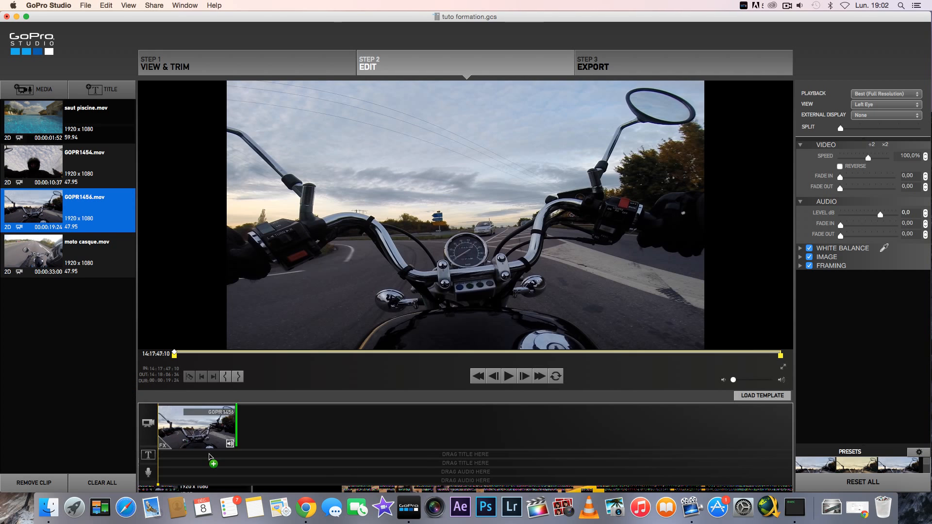
{"action": "mouse_move", "coordinate": [176, 354]}
{"action": "left_mouse_down"}
{"action": "mouse_move", "coordinate": [410, 368]}
{"action": "mouse_move", "coordinate": [396, 364]}
{"action": "left_mouse_up"}
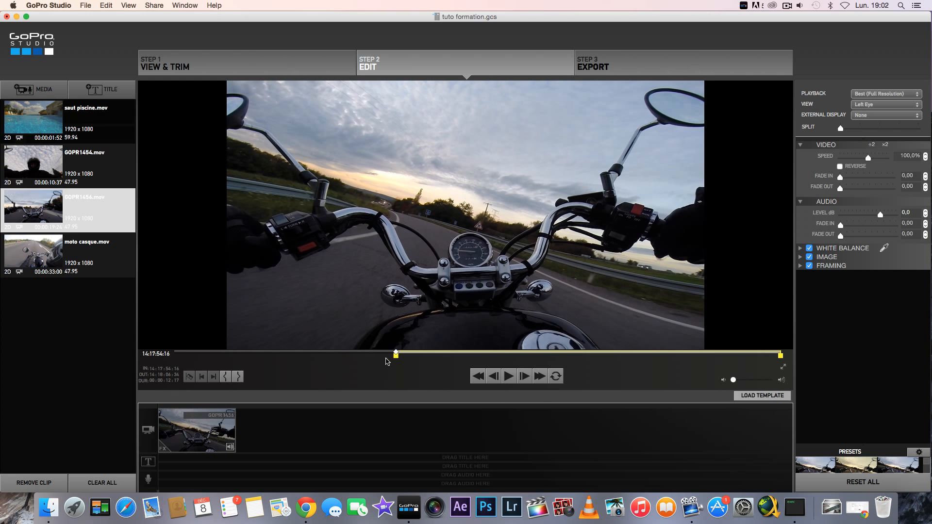
{"action": "left_click", "coordinate": [185, 418]}
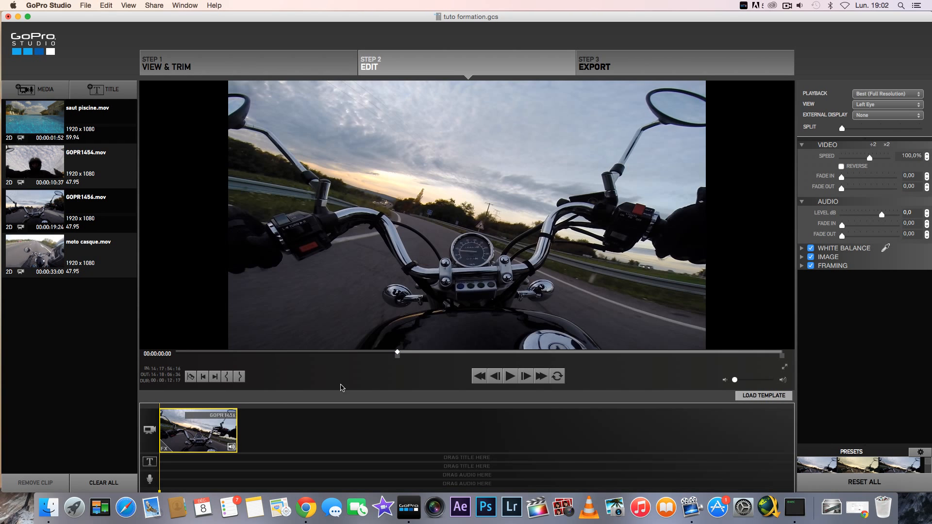
Play the trimmed GOPR1456 clip, return to its start, and play it again briefly.
{"action": "left_click", "coordinate": [510, 377]}
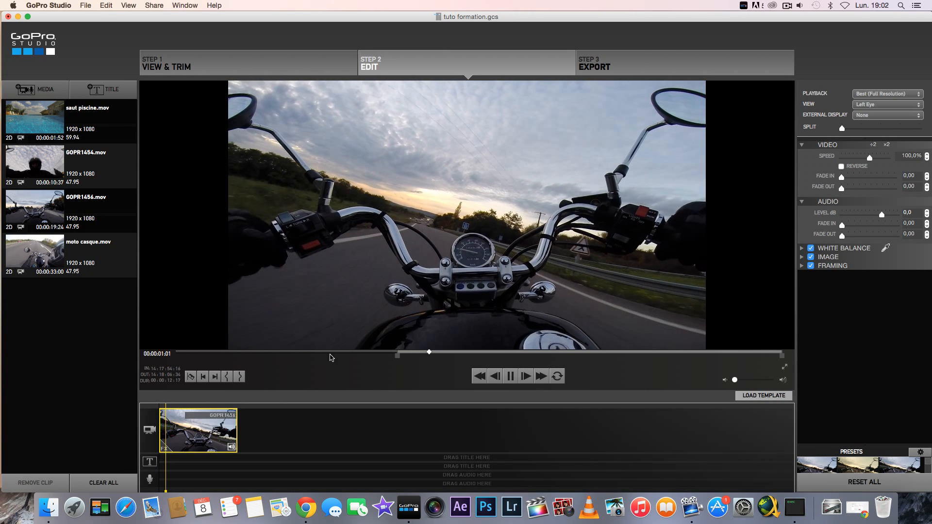
{"action": "left_click", "coordinate": [509, 376]}
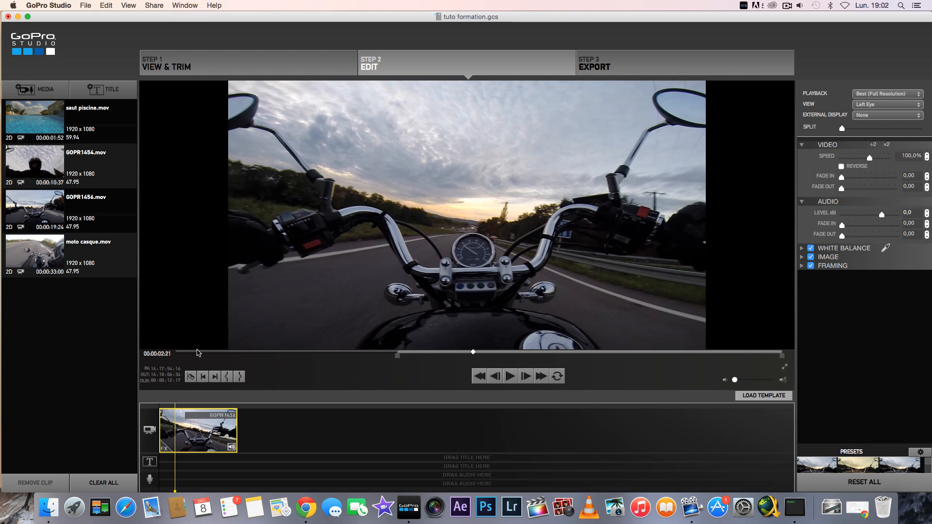
{"action": "left_click", "coordinate": [194, 353]}
{"action": "left_click", "coordinate": [510, 376]}
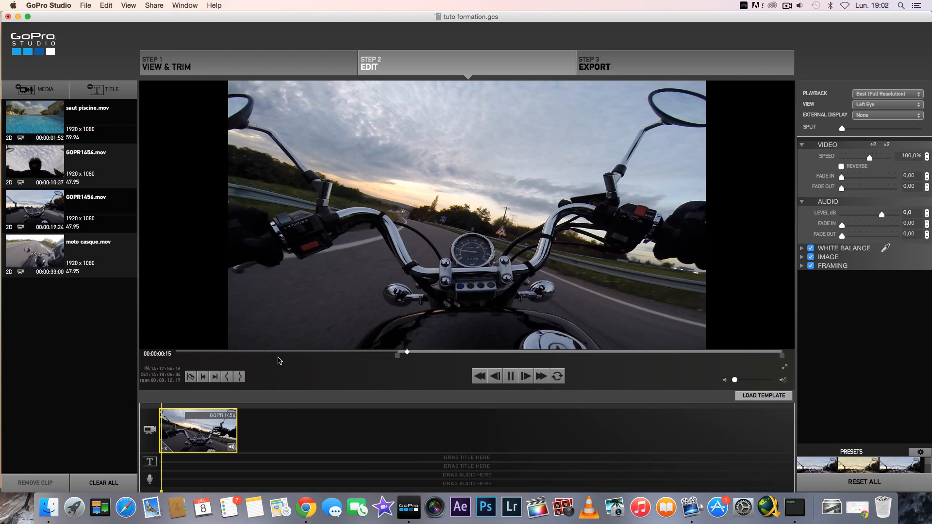
{"action": "key", "text": "space"}
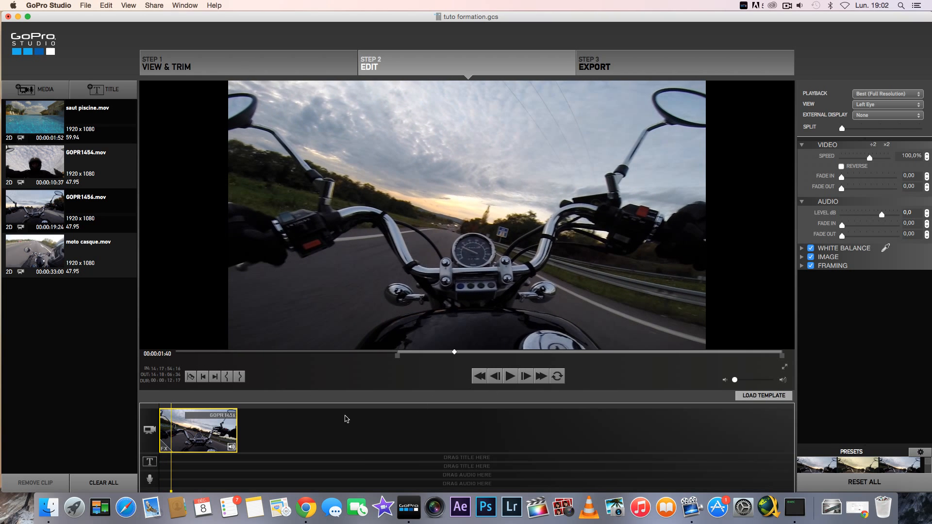
Raise the playback volume, listen to the clip briefly, and set the volume back to the minimum.
{"action": "left_click", "coordinate": [756, 380]}
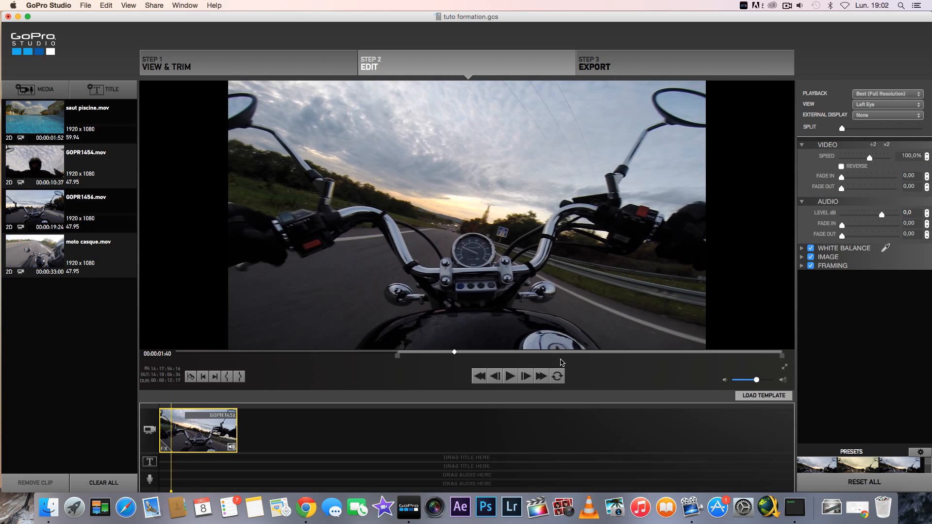
{"action": "left_click", "coordinate": [509, 376]}
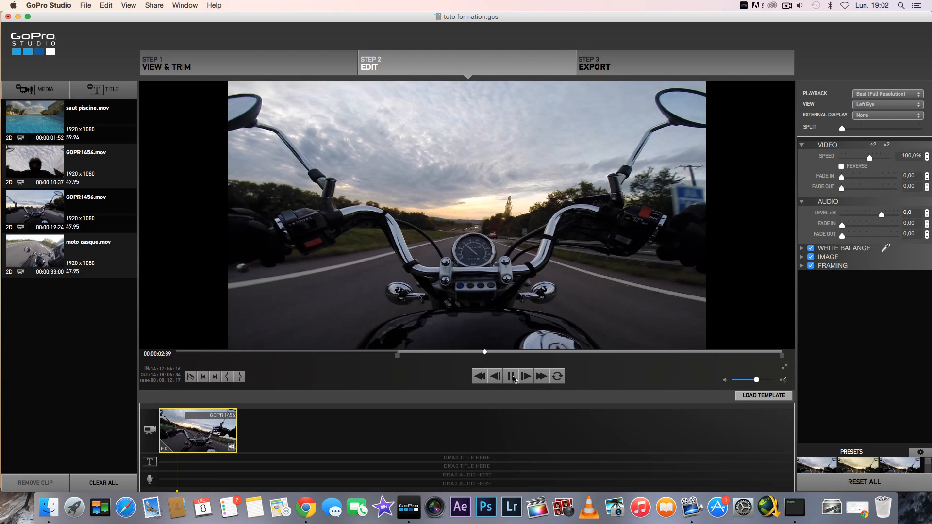
{"action": "left_click", "coordinate": [510, 377]}
{"action": "left_click", "coordinate": [735, 383]}
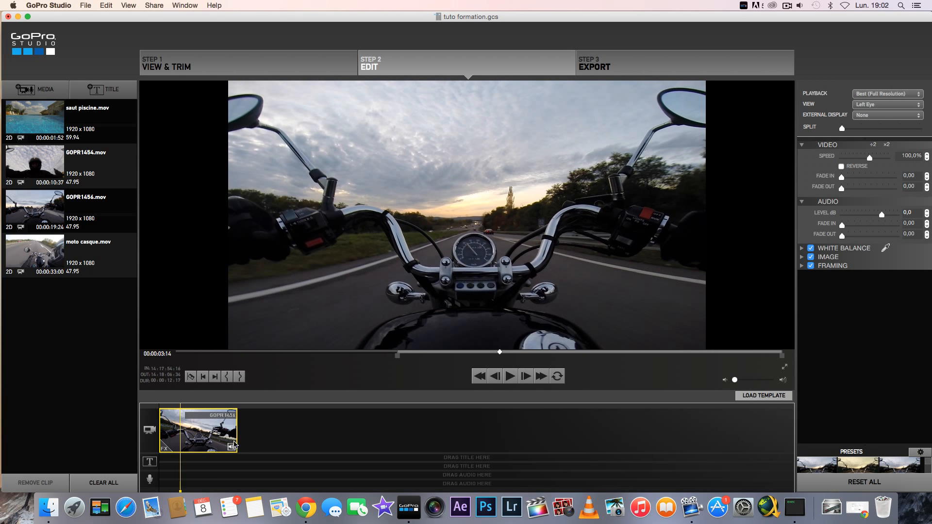
Scrub the playhead back and forth along the storyboard clip and return it to the beginning.
{"action": "left_click", "coordinate": [177, 407]}
{"action": "left_click_drag", "start_coordinate": [177, 408], "coordinate": [221, 399]}
{"action": "left_click_drag", "start_coordinate": [214, 400], "coordinate": [206, 402]}
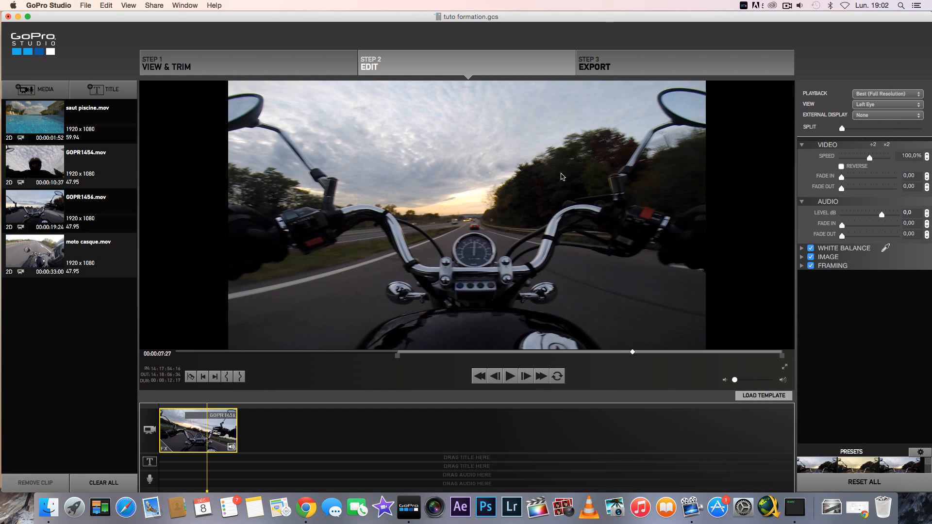
{"action": "left_click", "coordinate": [150, 463]}
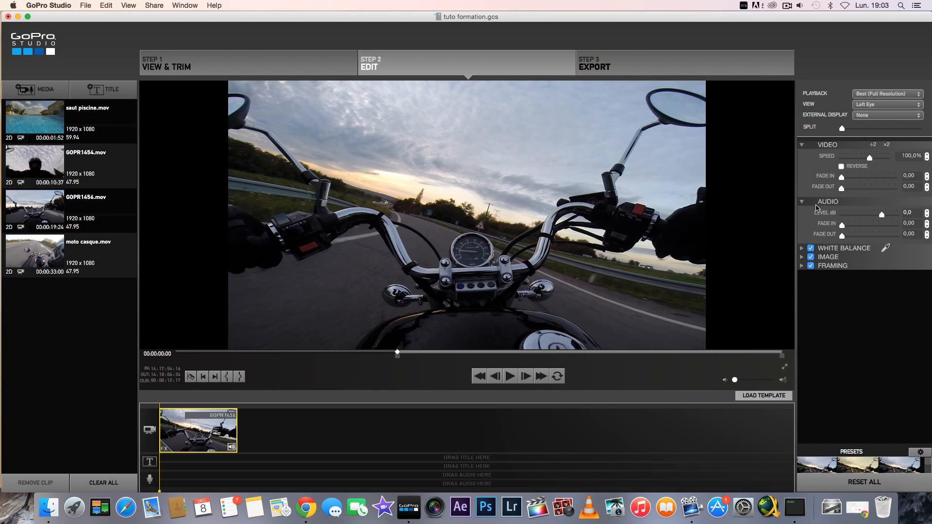
Collapse the Audio and Video settings and enlarge the Presets area so that all preset thumbnails show.
{"action": "left_click", "coordinate": [802, 202]}
{"action": "left_click", "coordinate": [802, 144]}
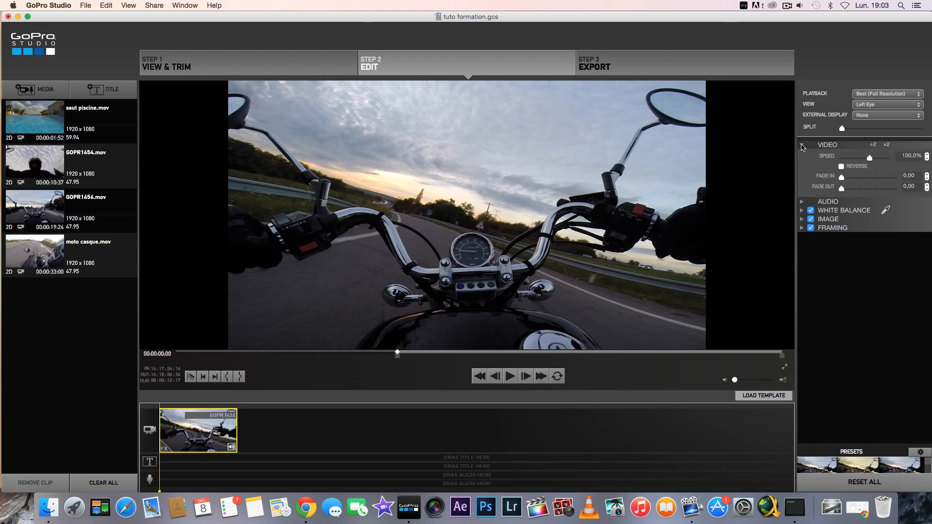
{"action": "left_click_drag", "start_coordinate": [869, 449], "coordinate": [859, 241]}
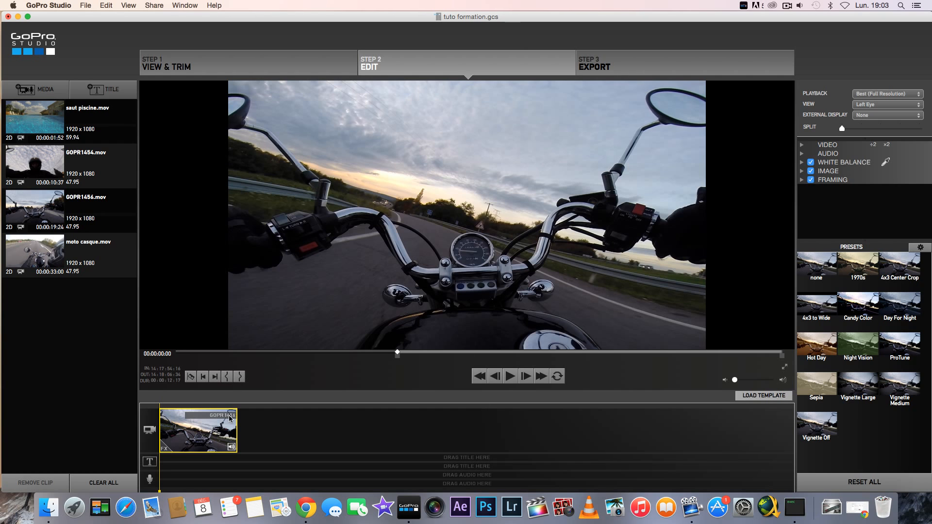
Split the storyboard clip at 00:00:05:31 and add a transition between the two parts.
{"action": "left_click", "coordinate": [192, 377]}
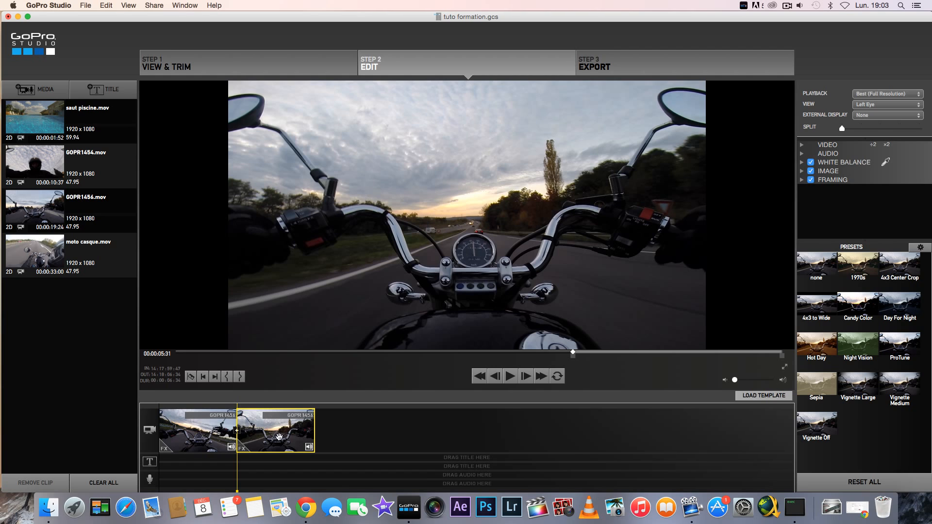
{"action": "left_click", "coordinate": [237, 434]}
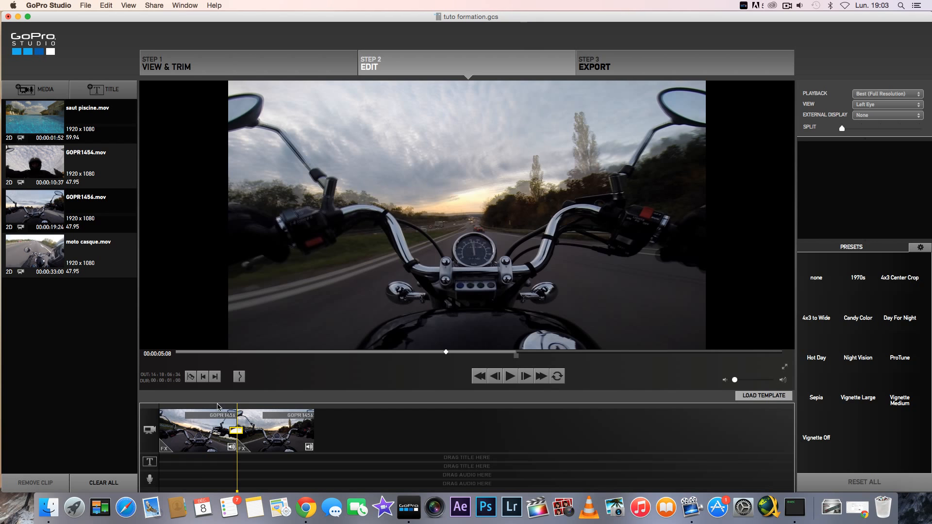
Play the transition between the two GOPR1456 parts, then inspect the first part and the transition itself.
{"action": "left_click", "coordinate": [234, 408]}
{"action": "left_click", "coordinate": [510, 376]}
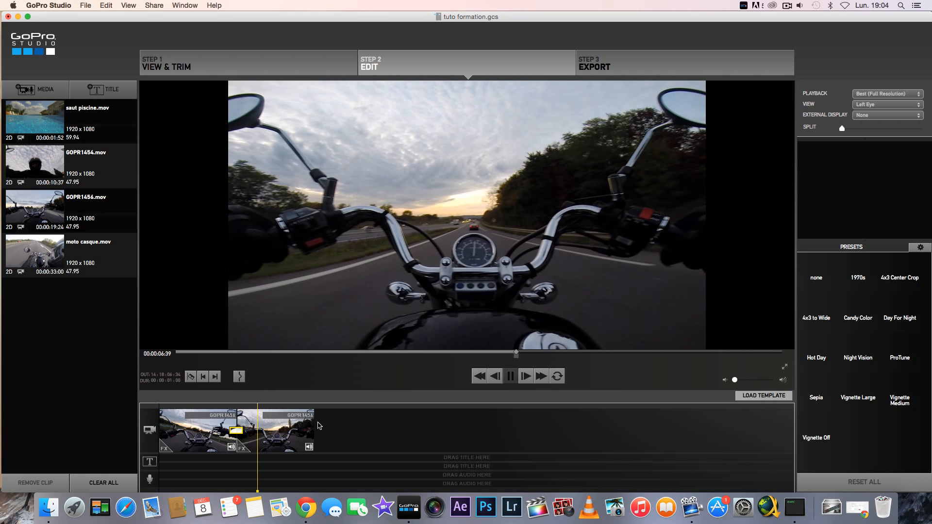
{"action": "left_click", "coordinate": [223, 428]}
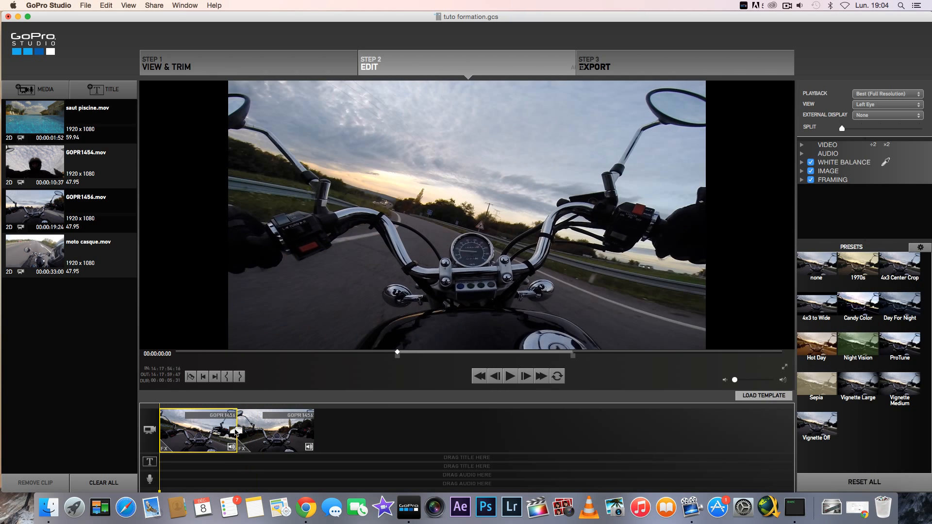
{"action": "left_click", "coordinate": [235, 431]}
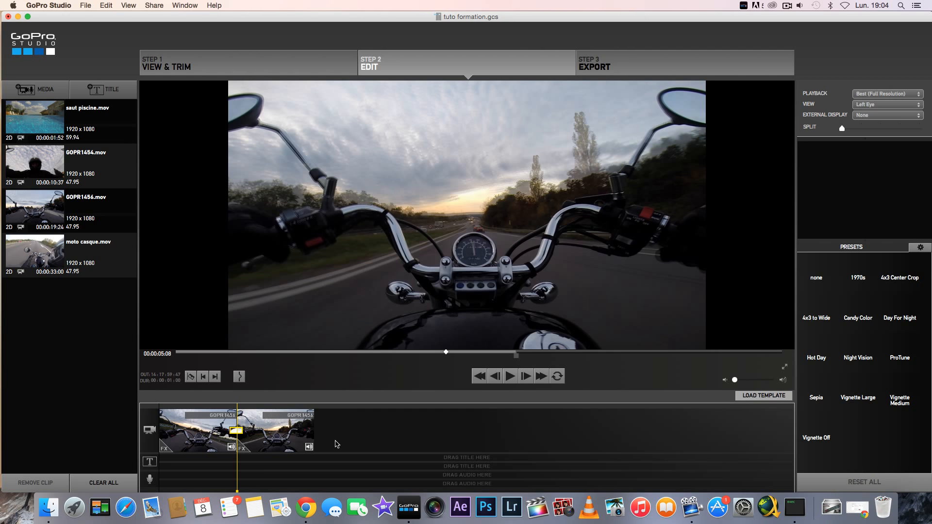
Select the second GOPR1456 part and undo the recent storyboard changes.
{"action": "left_click", "coordinate": [281, 440]}
{"action": "key", "text": "super+z"}
{"action": "key", "text": "super+z"}
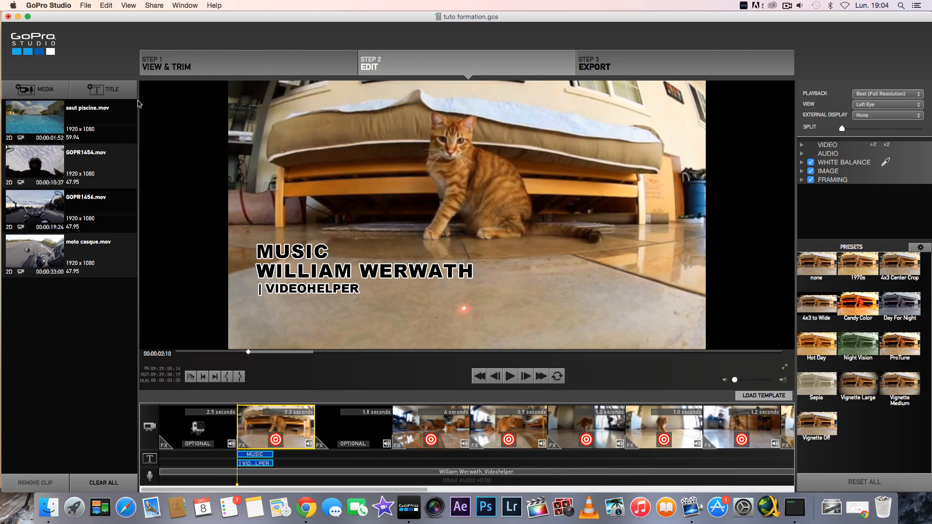
Try to load the blank template in place of the restored Laser Cats edit without saving the project.
{"action": "left_click", "coordinate": [759, 396]}
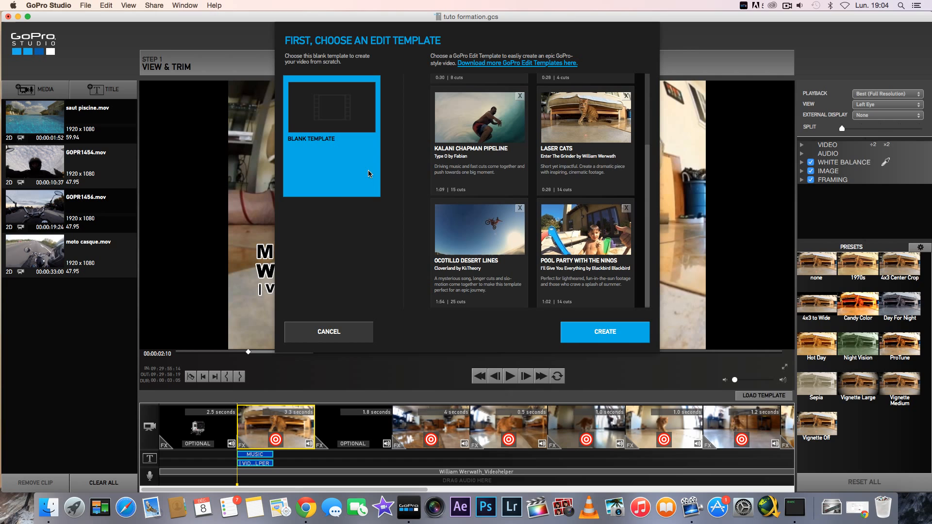
{"action": "left_click", "coordinate": [649, 342]}
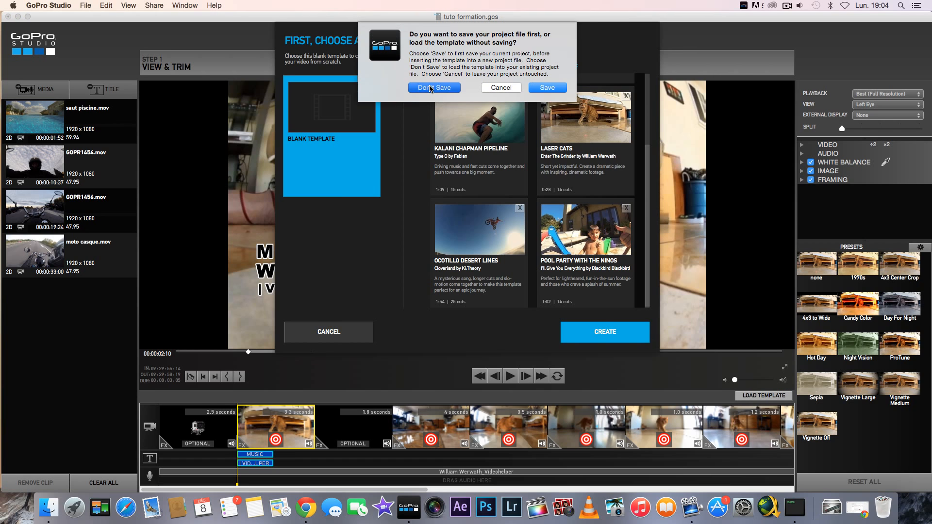
{"action": "left_click", "coordinate": [431, 88]}
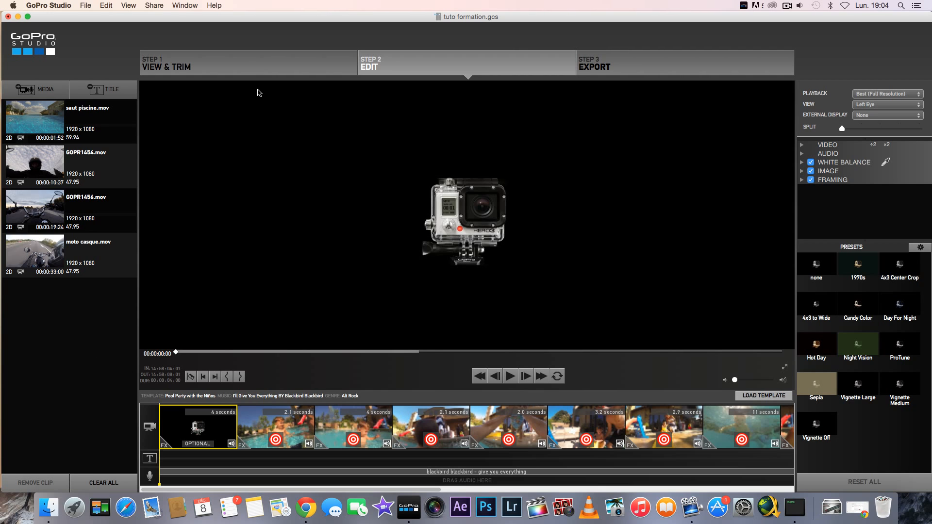
Replace the Pool Party with the Niños edit with the blank template, without saving the project.
{"action": "left_click", "coordinate": [771, 395]}
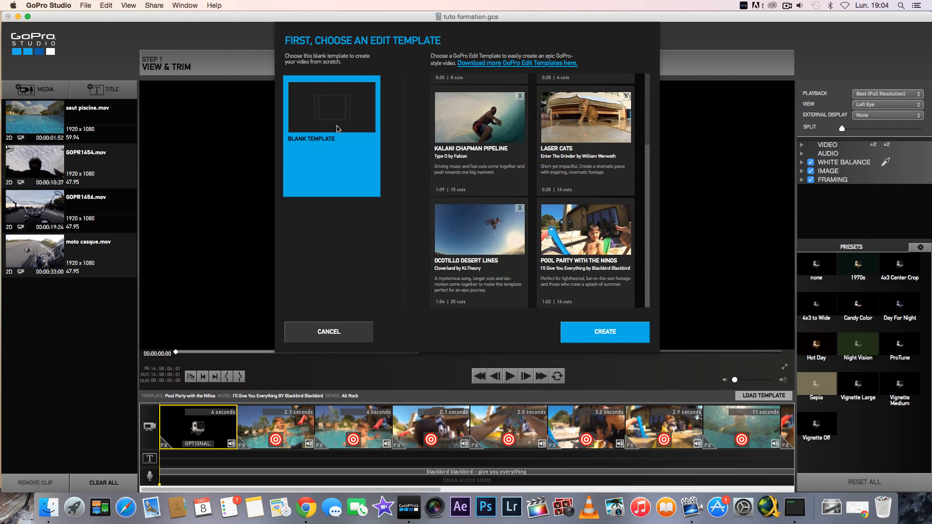
{"action": "left_click", "coordinate": [604, 334]}
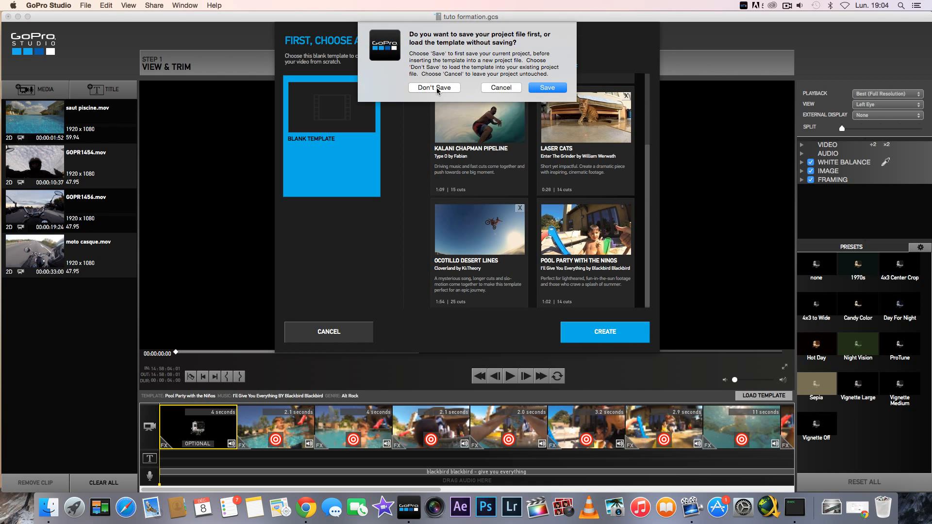
{"action": "left_click", "coordinate": [436, 90]}
Place GOPR1456.mov as the first storyboard clip and GOPR1454.mov directly after it.
{"action": "left_click_drag", "start_coordinate": [76, 181], "coordinate": [203, 427]}
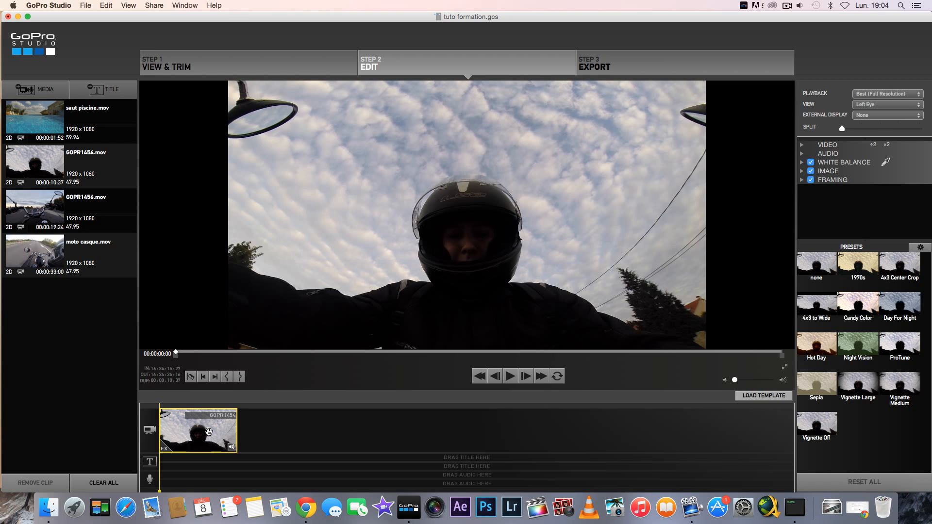
{"action": "key", "text": "Delete"}
{"action": "left_click_drag", "start_coordinate": [68, 205], "coordinate": [202, 431]}
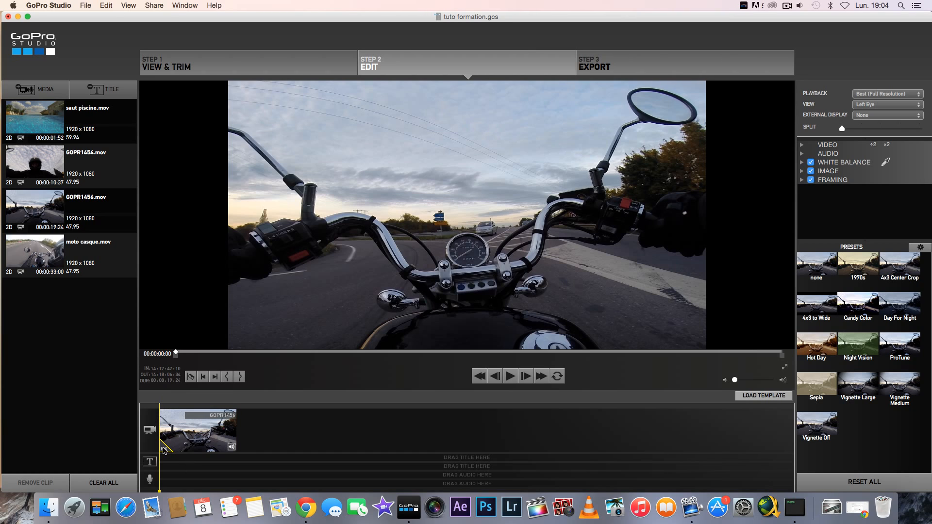
{"action": "left_click", "coordinate": [202, 430]}
{"action": "left_click_drag", "start_coordinate": [176, 408], "coordinate": [228, 406]}
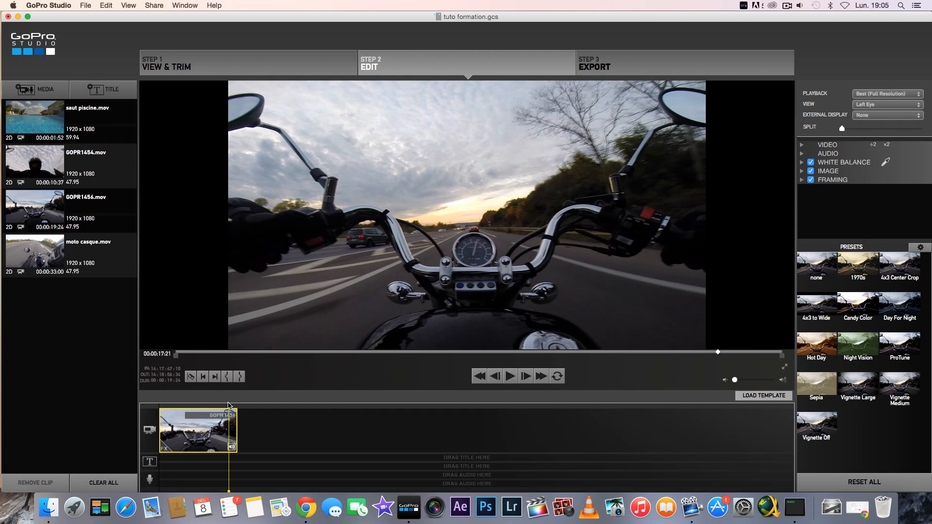
{"action": "left_click_drag", "start_coordinate": [60, 176], "coordinate": [274, 429]}
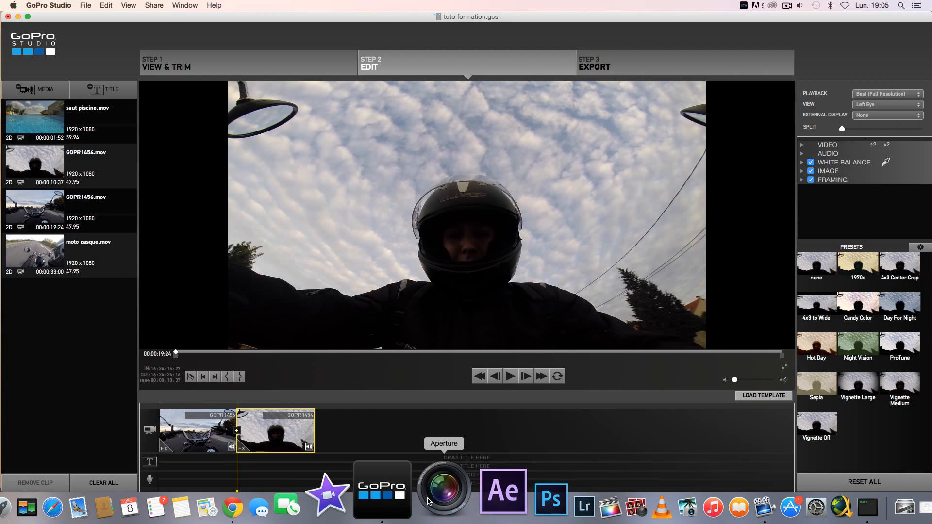
Play the storyboard across the cut from GOPR1456 to GOPR1454.
{"action": "left_click", "coordinate": [222, 408]}
{"action": "key", "text": "space"}
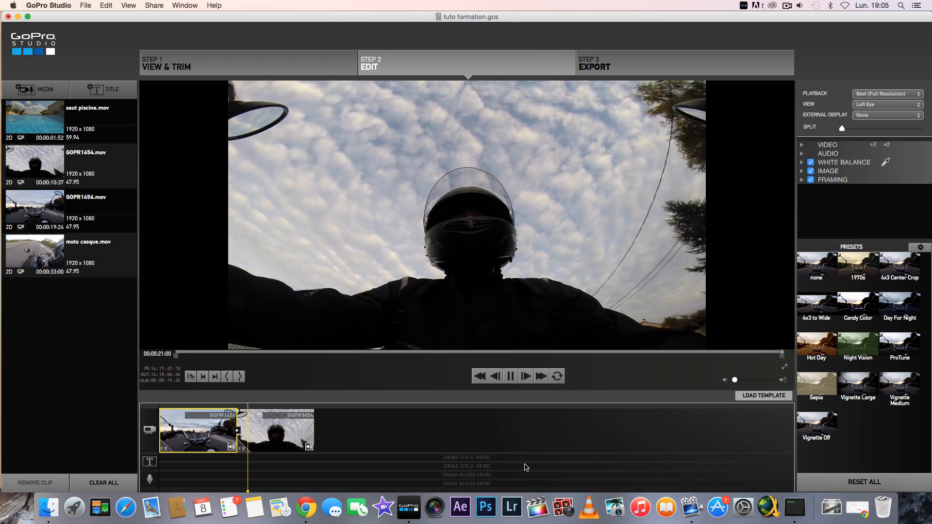
Add a one-second cross dissolve between GOPR1456 and GOPR1454 and play the storyboard across it.
{"action": "left_click", "coordinate": [238, 433]}
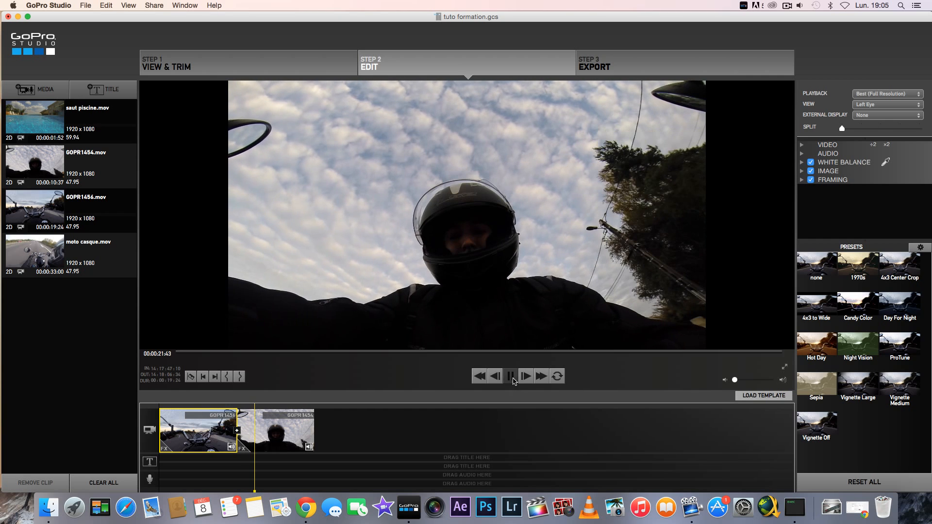
{"action": "left_click", "coordinate": [238, 433]}
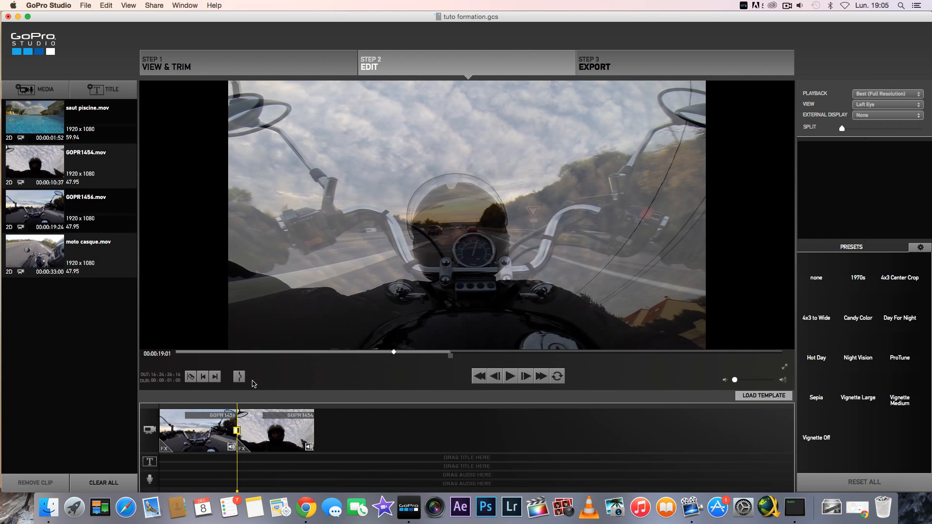
{"action": "left_click", "coordinate": [224, 406]}
{"action": "key", "text": "space"}
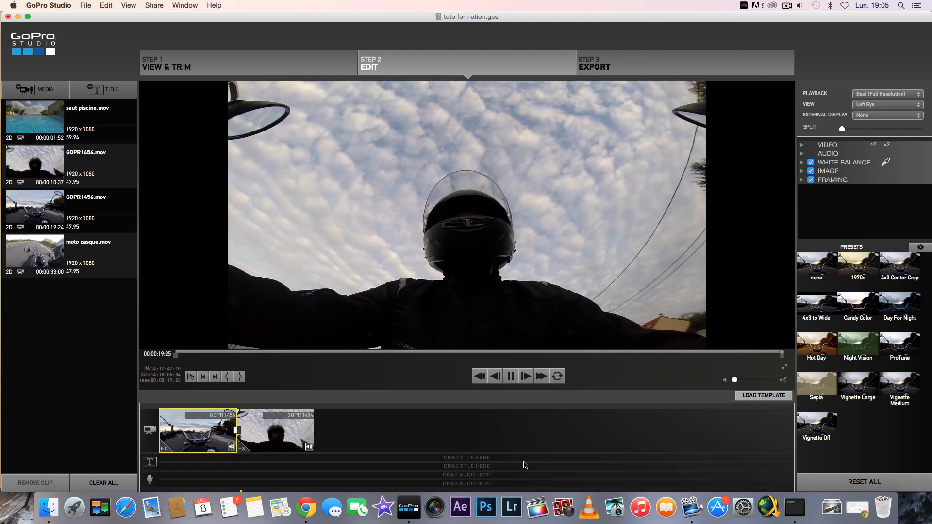
{"action": "left_click", "coordinate": [511, 375]}
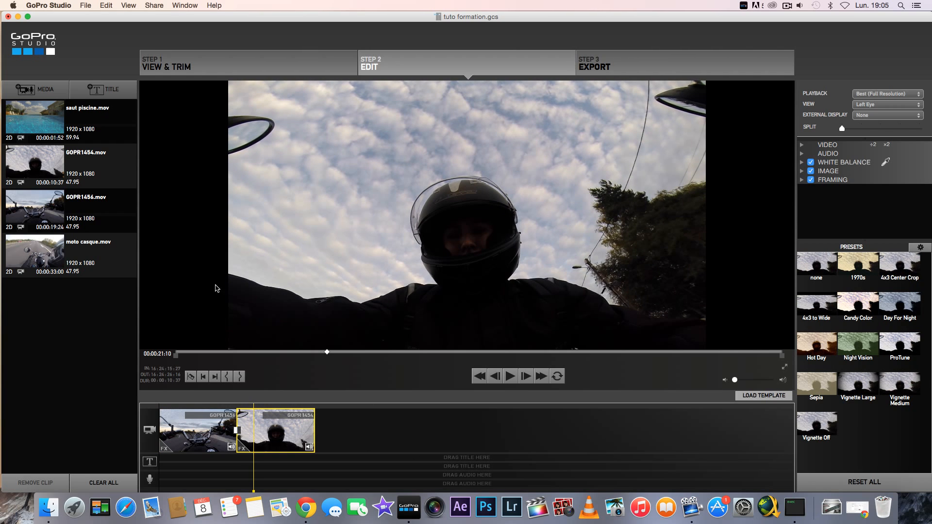
Apply the Hot Day preset to the GOPR1456 clip and play it to check the look.
{"action": "left_click", "coordinate": [199, 424]}
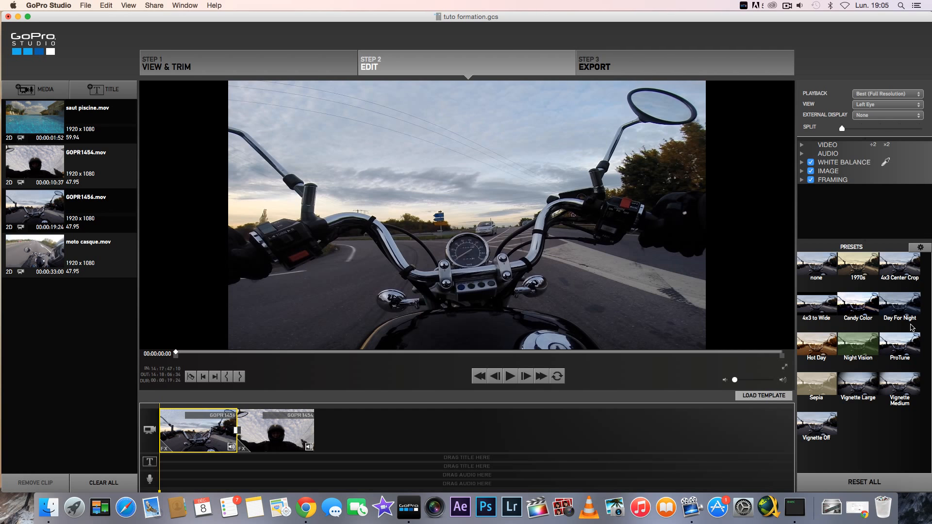
{"action": "left_click", "coordinate": [825, 347]}
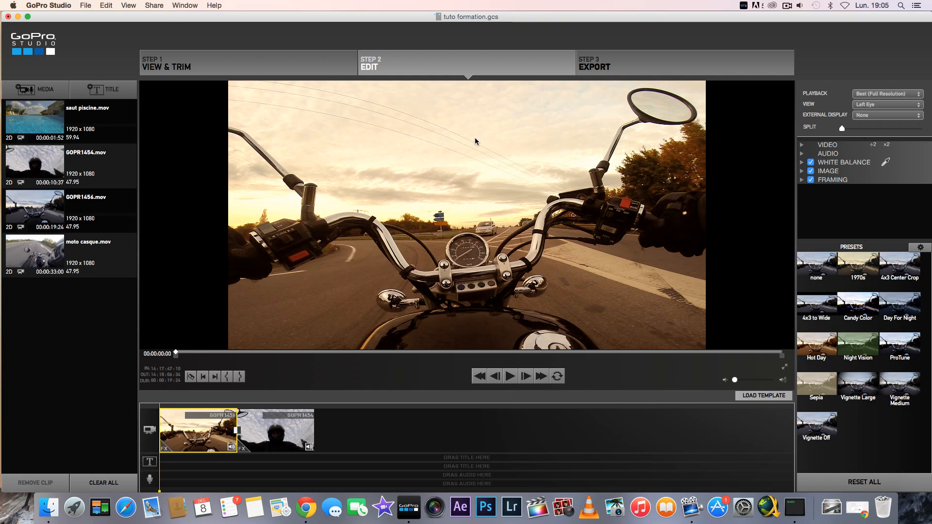
{"action": "left_click", "coordinate": [512, 381]}
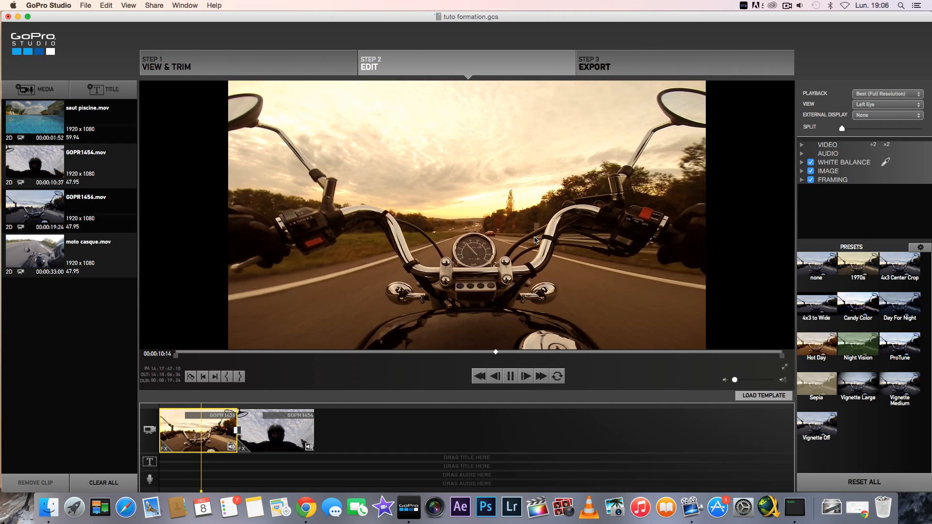
{"action": "key", "text": "space"}
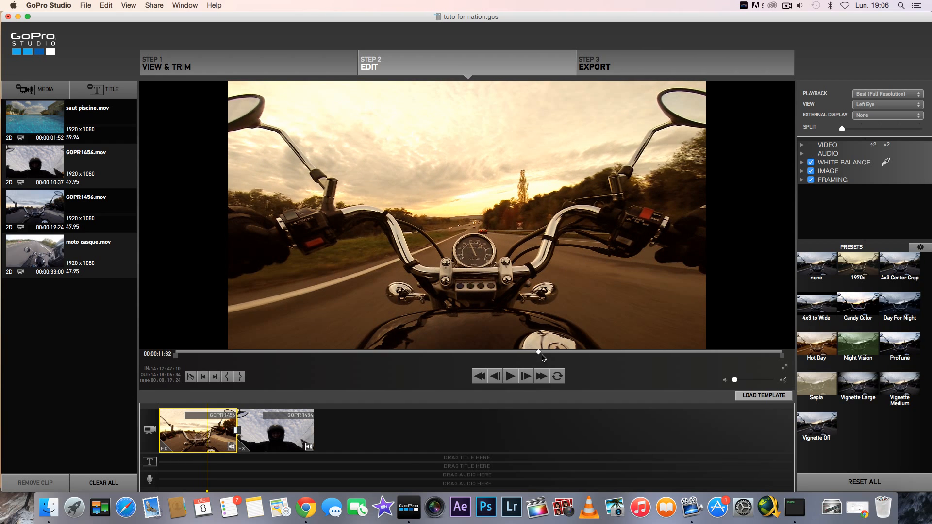
Select the GOPR1454 clip and play part of it to compare its look with the first clip.
{"action": "left_click", "coordinate": [289, 444]}
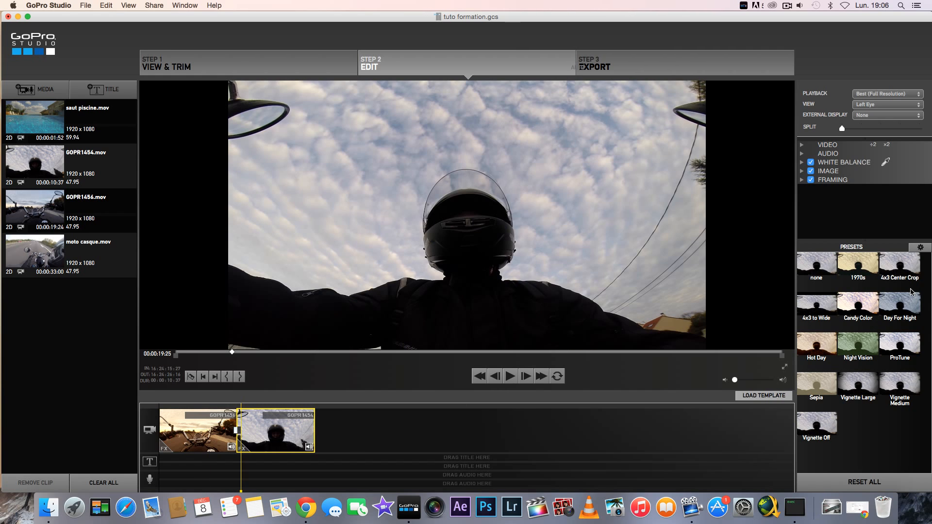
{"action": "left_click_drag", "start_coordinate": [241, 406], "coordinate": [244, 407]}
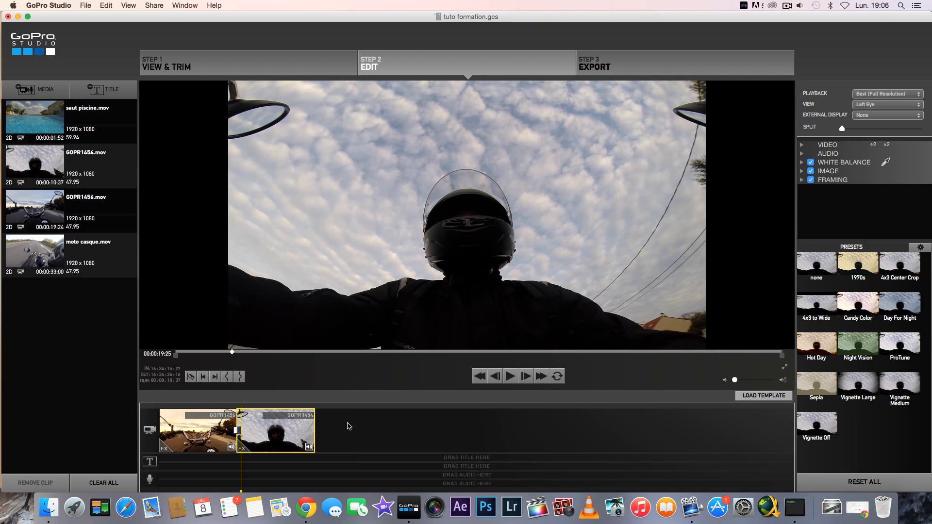
{"action": "left_click", "coordinate": [510, 377]}
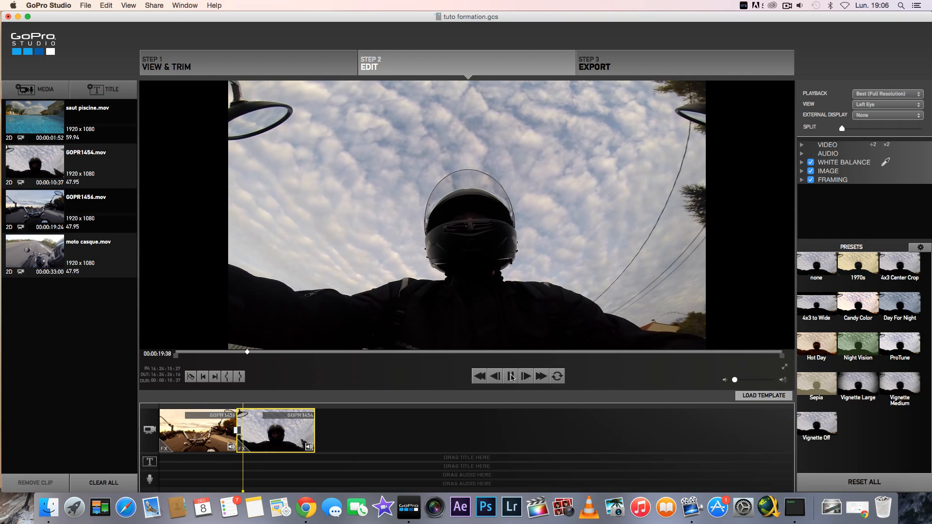
{"action": "left_click", "coordinate": [511, 378]}
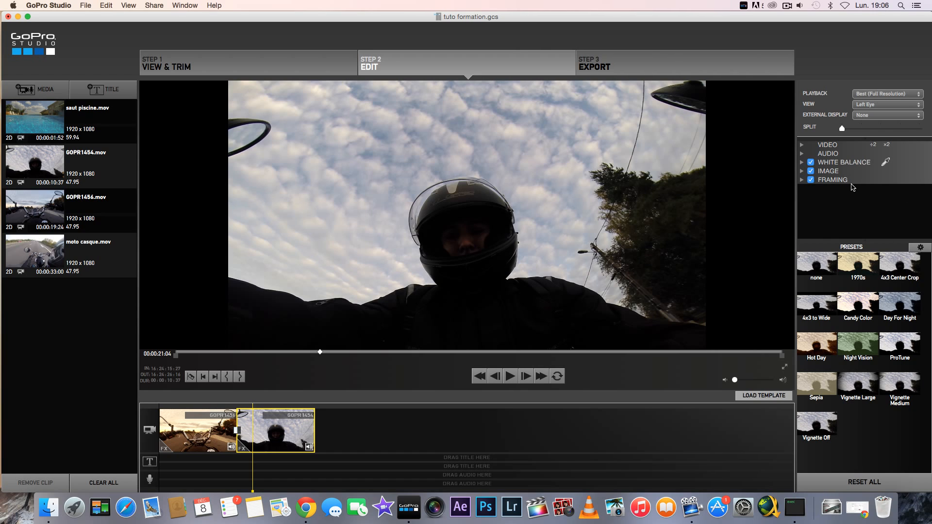
Expand GOPR1454's video settings and review the playback quality and view options, keeping Best (Full Resolution) and Left Eye.
{"action": "left_click", "coordinate": [802, 145]}
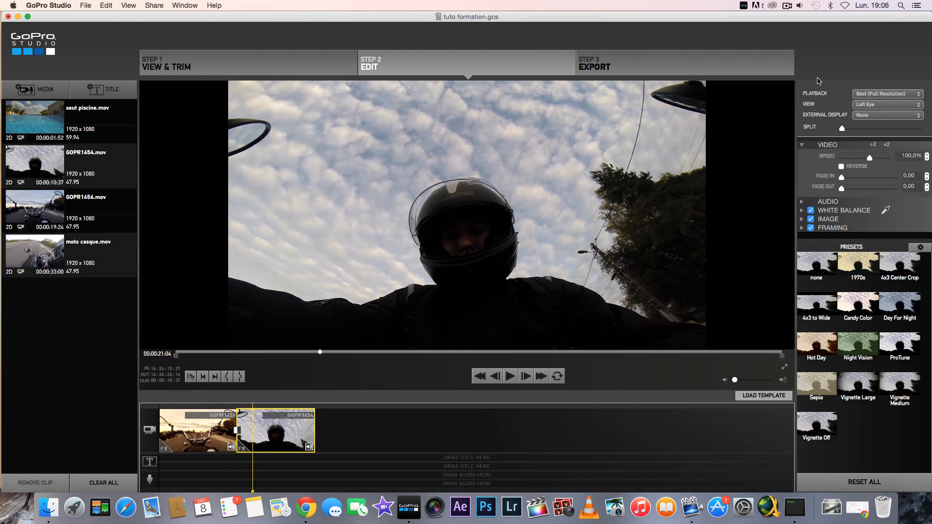
{"action": "left_click", "coordinate": [867, 94]}
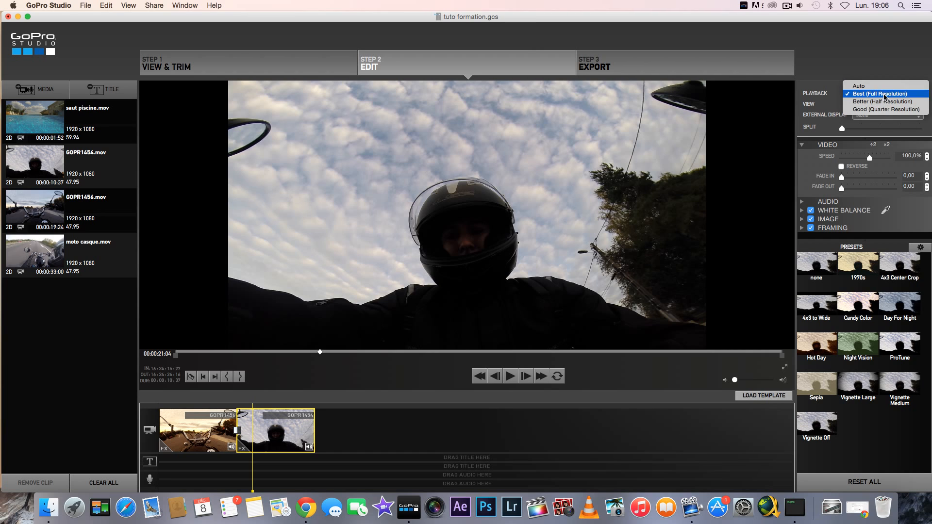
{"action": "left_click", "coordinate": [898, 95]}
{"action": "left_click", "coordinate": [891, 98]}
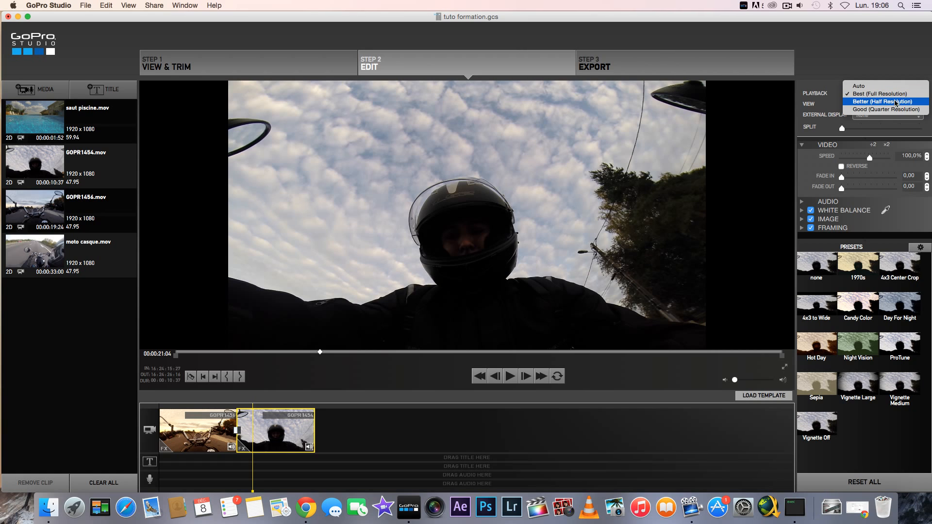
{"action": "left_click", "coordinate": [906, 94]}
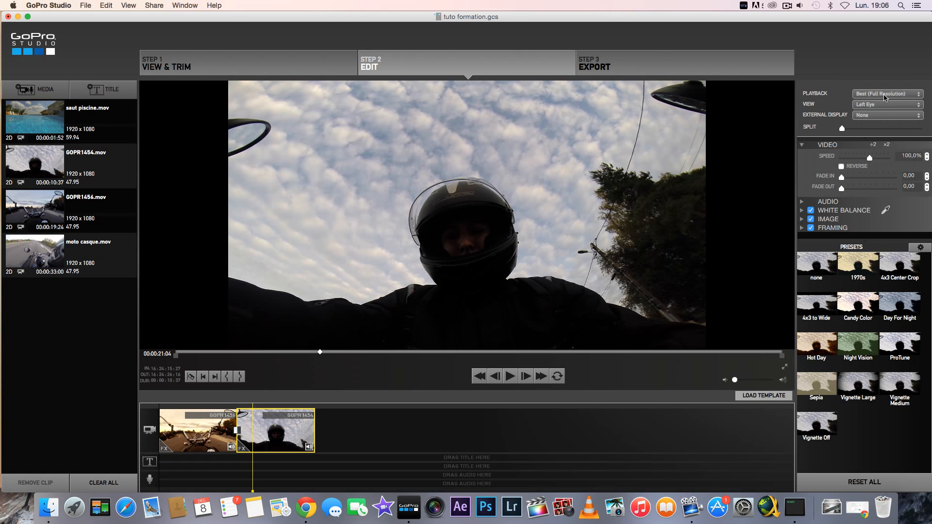
{"action": "left_click", "coordinate": [894, 106]}
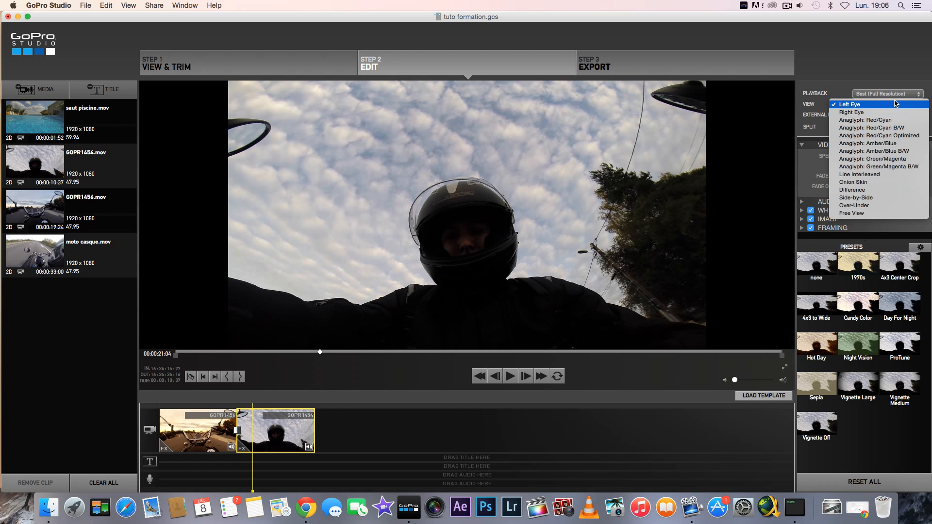
{"action": "left_click", "coordinate": [854, 104]}
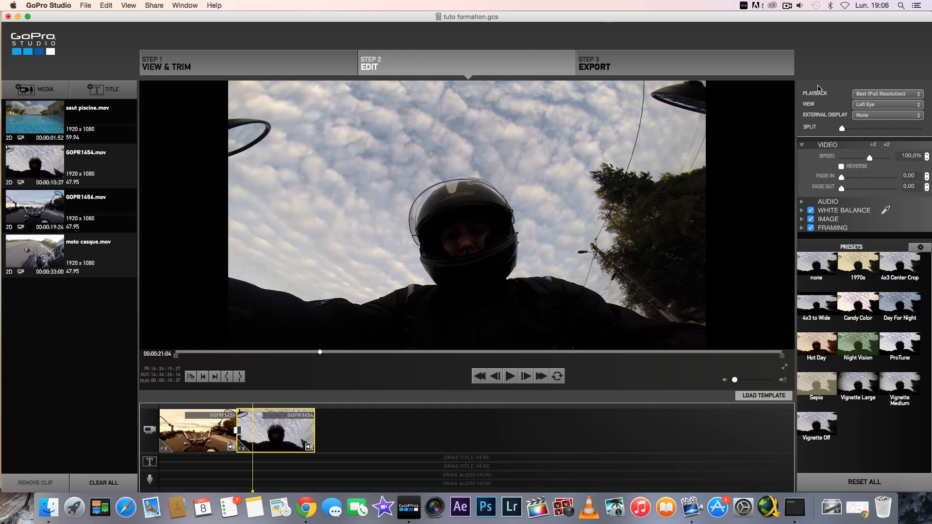
Try the Anaglyph: Red/Cyan and Anaglyph: Amber/Blue view modes, and return the view to Left Eye.
{"action": "left_click", "coordinate": [871, 106]}
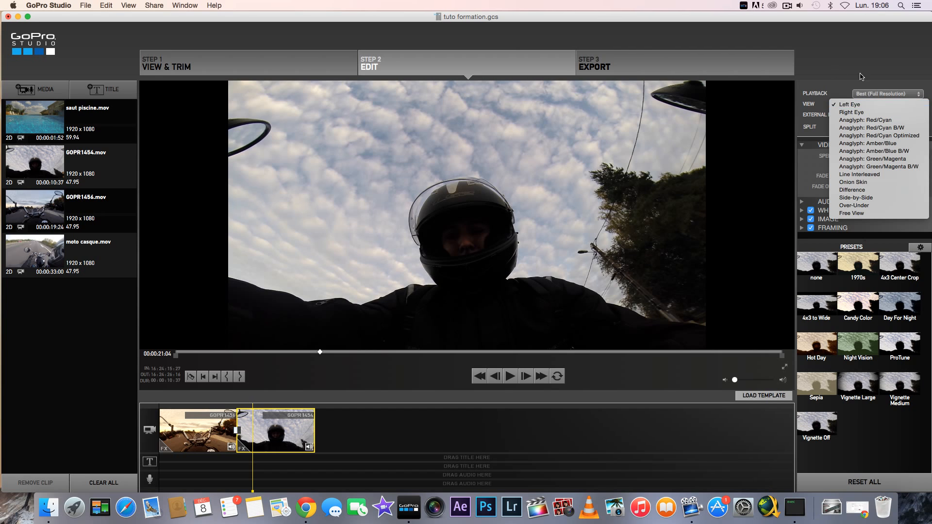
{"action": "left_click", "coordinate": [883, 121]}
{"action": "left_click", "coordinate": [883, 106]}
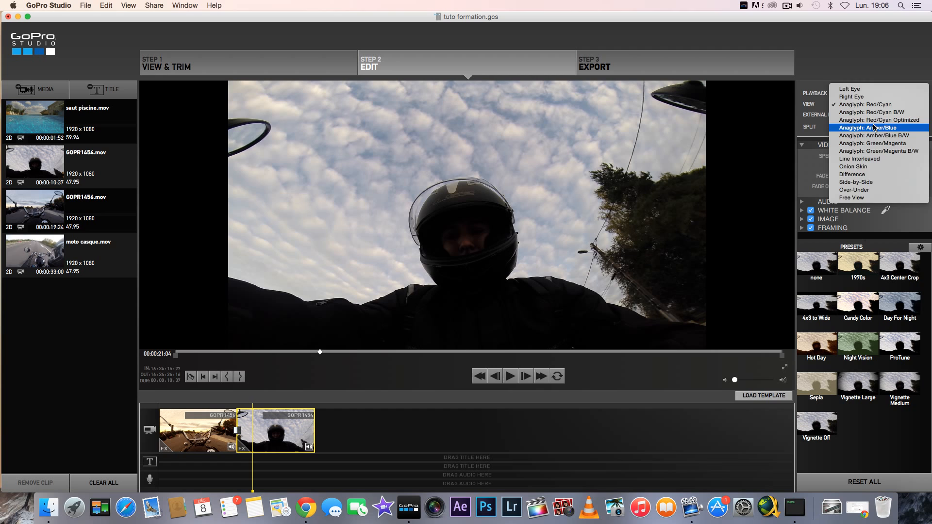
{"action": "left_click", "coordinate": [895, 128]}
{"action": "left_click", "coordinate": [898, 105]}
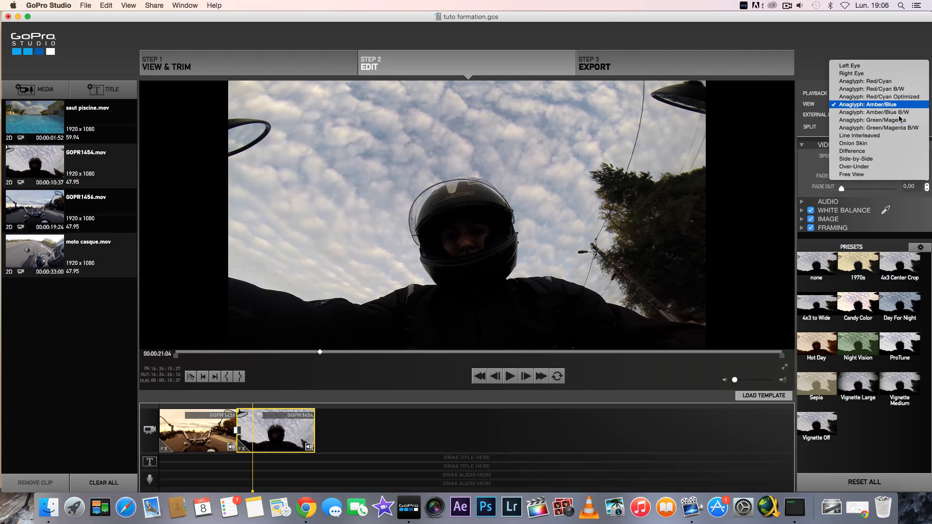
{"action": "left_click", "coordinate": [868, 68]}
Try Anaglyph: Red/Cyan Optimized for the external display and the split comparison, restoring both to None and no split.
{"action": "left_click", "coordinate": [867, 117]}
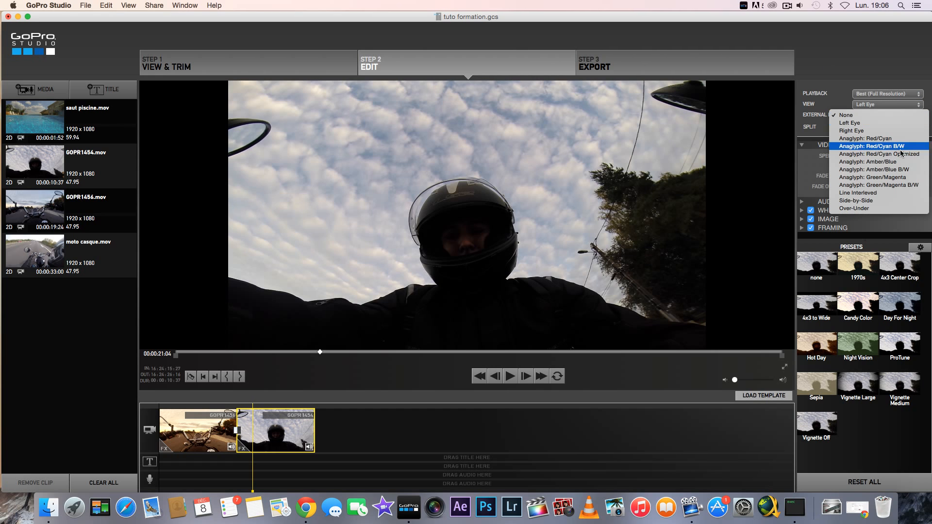
{"action": "left_click", "coordinate": [895, 104]}
{"action": "left_click", "coordinate": [884, 116]}
{"action": "left_click", "coordinate": [886, 134]}
{"action": "left_click", "coordinate": [882, 104]}
{"action": "left_click", "coordinate": [876, 111]}
{"action": "left_click", "coordinate": [874, 115]}
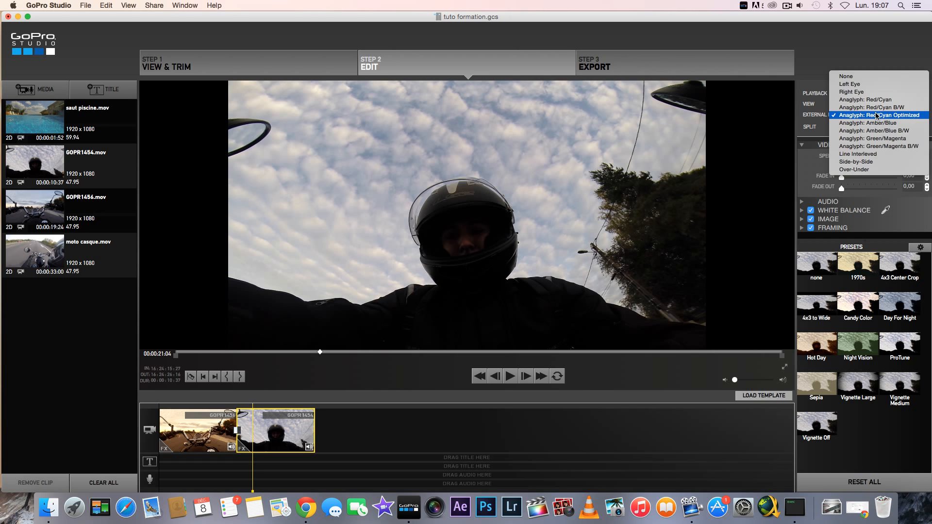
{"action": "left_click", "coordinate": [867, 78]}
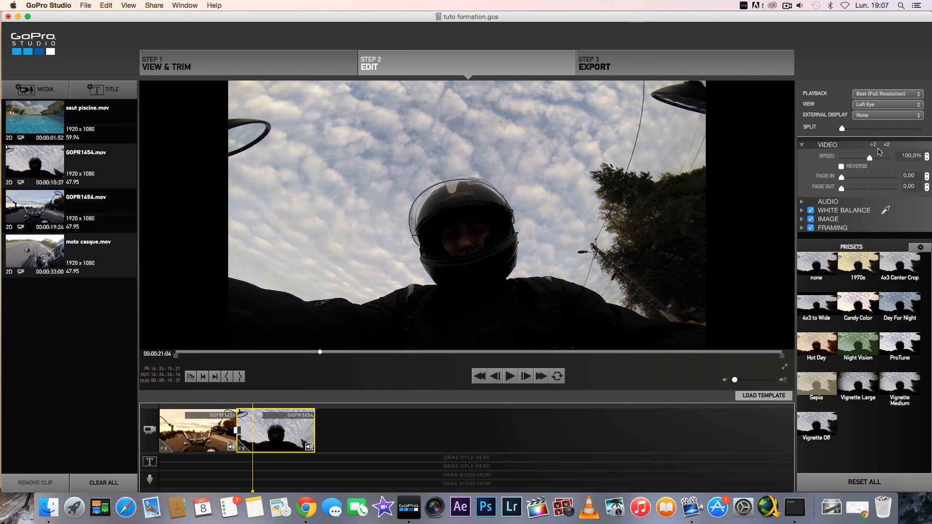
{"action": "left_click_drag", "start_coordinate": [850, 128], "coordinate": [875, 129]}
{"action": "left_click_drag", "start_coordinate": [876, 130], "coordinate": [800, 131]}
Double the speed of GOPR1454 to 200% and preview the faster playback.
{"action": "left_click", "coordinate": [885, 145]}
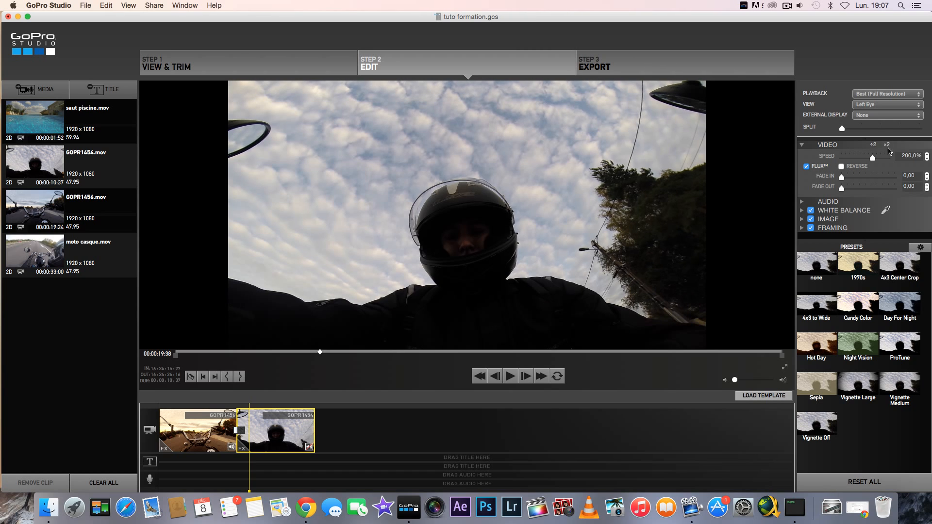
{"action": "left_click", "coordinate": [510, 376]}
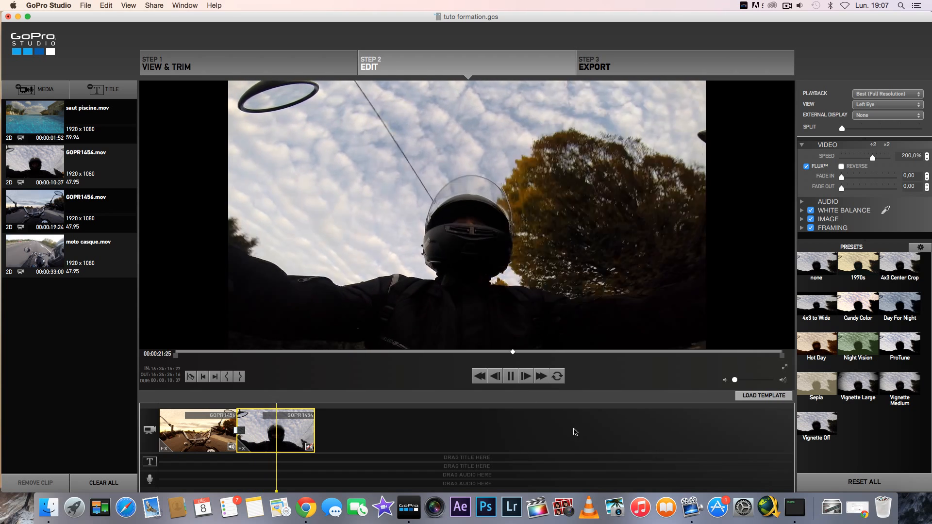
{"action": "left_click", "coordinate": [509, 376]}
Raise GOPR1454's speed to 400% and 800%, previewing the playback after each change.
{"action": "left_click", "coordinate": [887, 145]}
{"action": "left_click", "coordinate": [253, 424]}
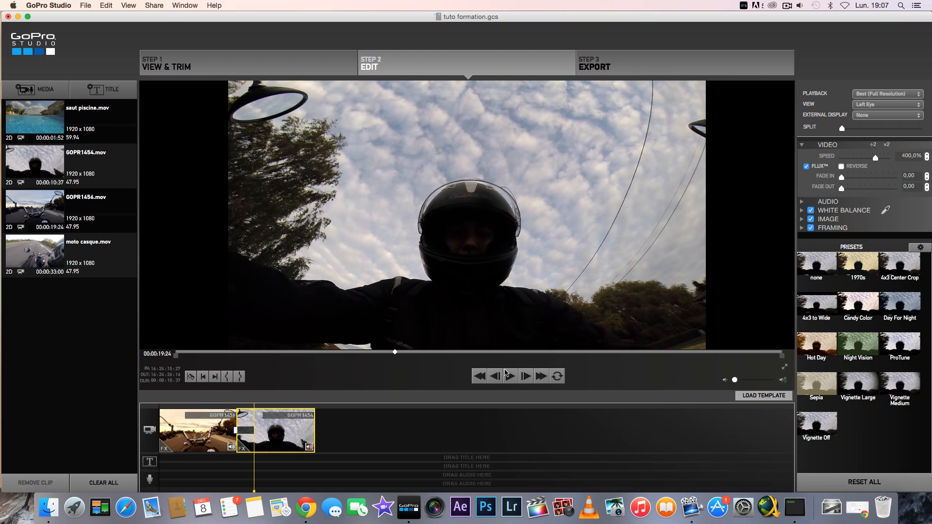
{"action": "left_click", "coordinate": [510, 377]}
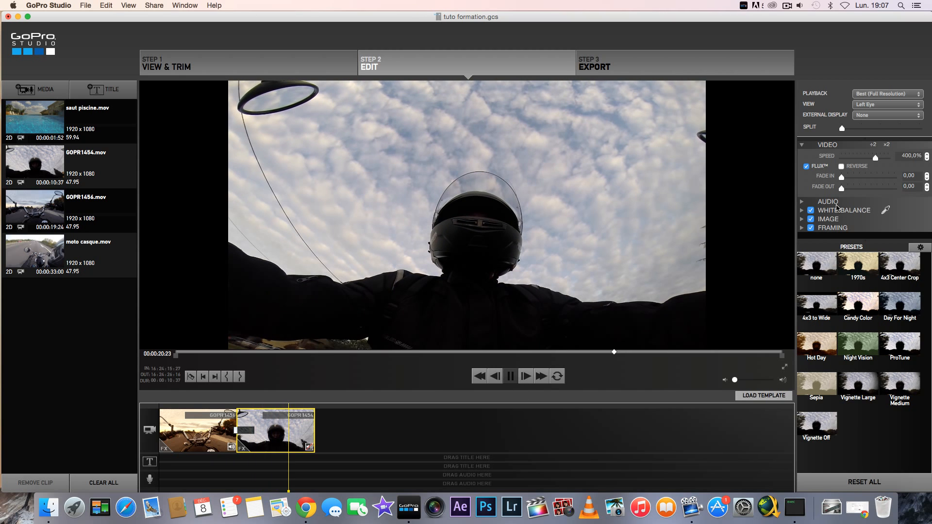
{"action": "left_click", "coordinate": [886, 145]}
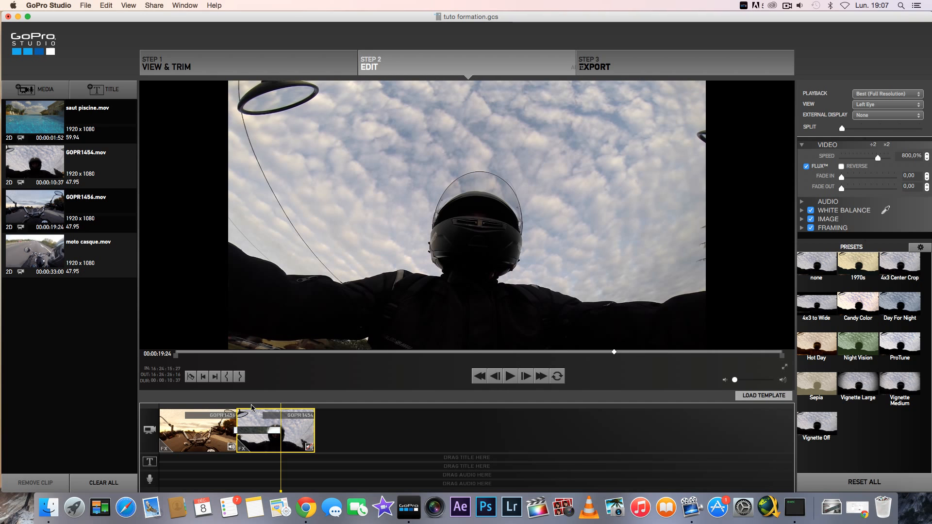
{"action": "left_click", "coordinate": [510, 376]}
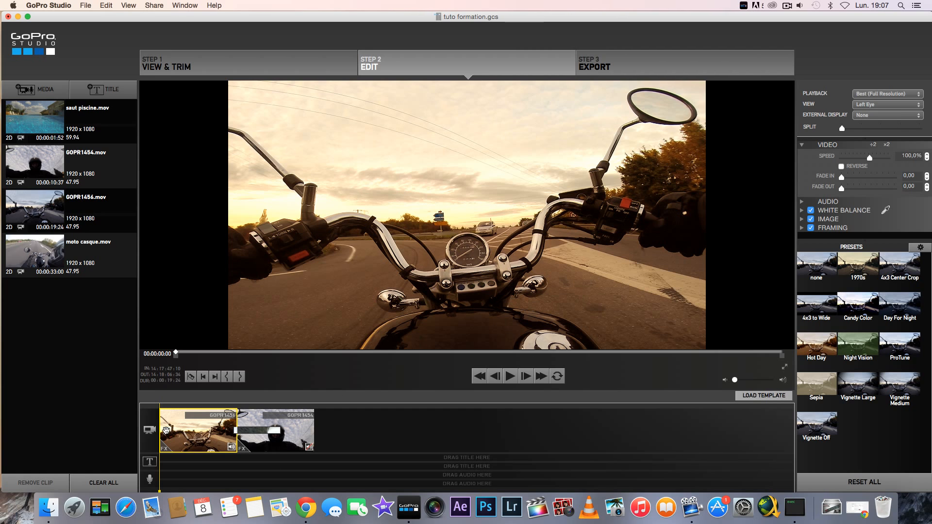
Reselect the GOPR1454 clip and set its speed to 100%.
{"action": "left_click", "coordinate": [284, 421]}
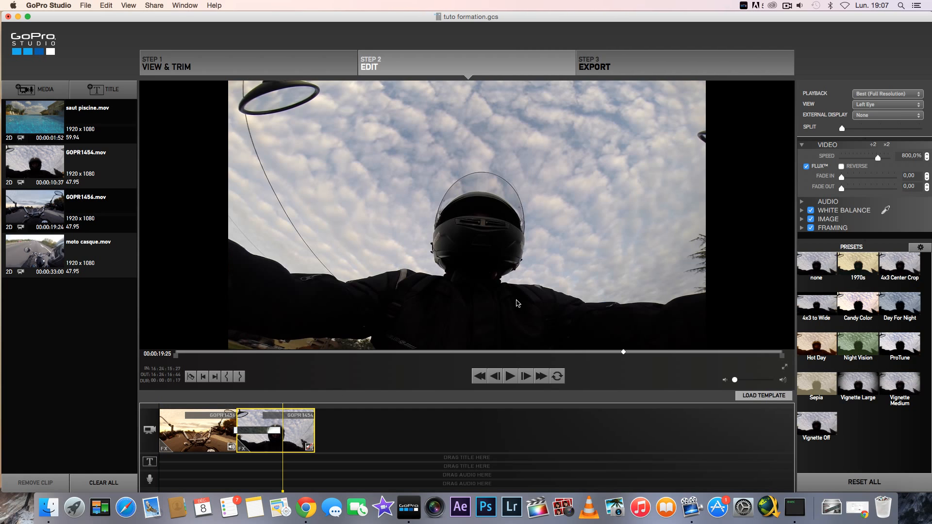
{"action": "left_click_drag", "start_coordinate": [878, 158], "coordinate": [870, 158]}
{"action": "left_click", "coordinate": [907, 155]}
{"action": "double_click", "coordinate": [908, 157]}
{"action": "type", "text": "1"}
{"action": "key", "text": "Return"}
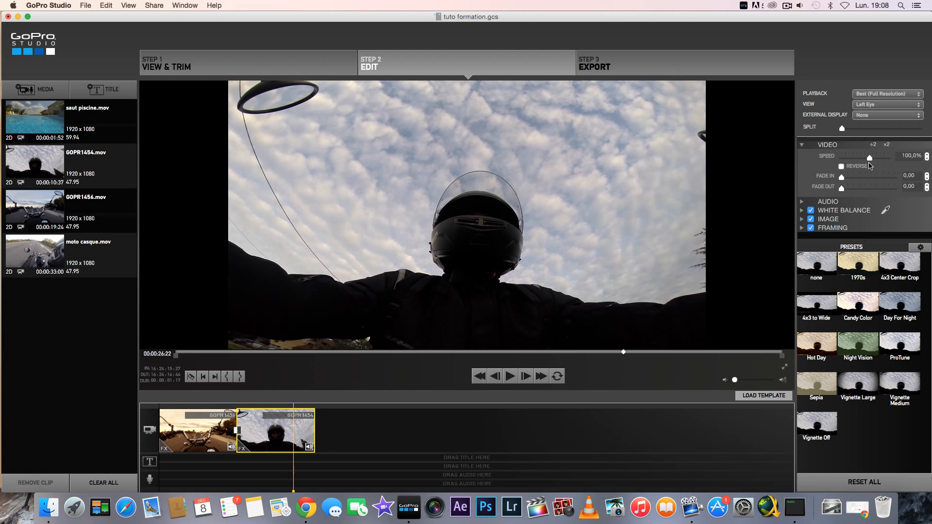
Try a GOPR1454 speed of about 478.6% with the speed slider, and reset it to exactly 100%.
{"action": "mouse_move", "coordinate": [869, 158]}
{"action": "left_mouse_down"}
{"action": "mouse_move", "coordinate": [880, 158]}
{"action": "mouse_move", "coordinate": [867, 160]}
{"action": "left_mouse_up"}
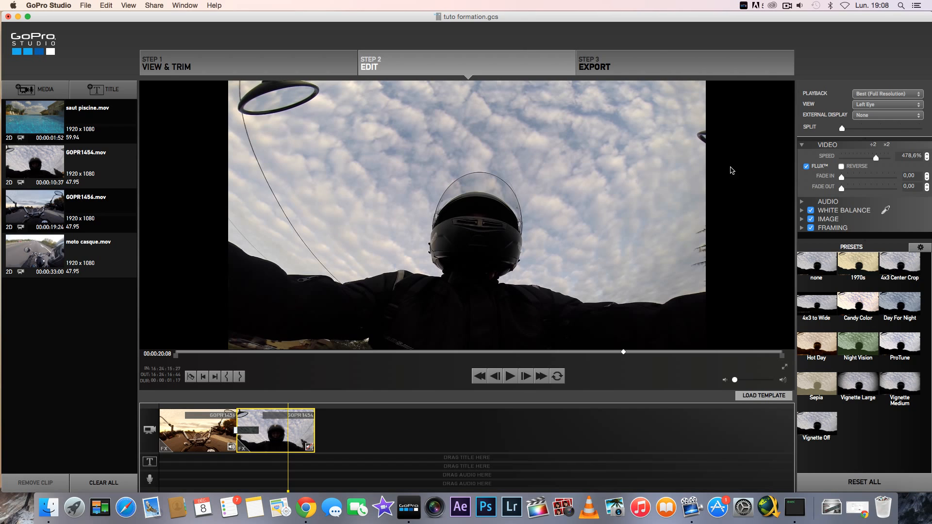
{"action": "left_click", "coordinate": [816, 167]}
{"action": "double_click", "coordinate": [907, 157]}
{"action": "type", "text": "100"}
{"action": "key", "text": "Return"}
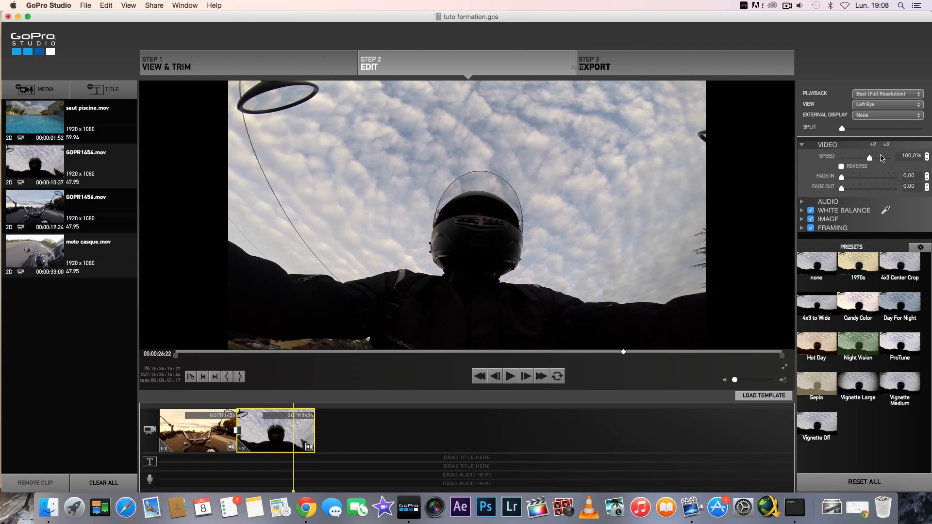
Nudge GOPR1454's speed up and back to 100%, and turn on reverse playback for the clip.
{"action": "left_click", "coordinate": [927, 154]}
{"action": "left_click", "coordinate": [927, 159]}
{"action": "left_click", "coordinate": [842, 167]}
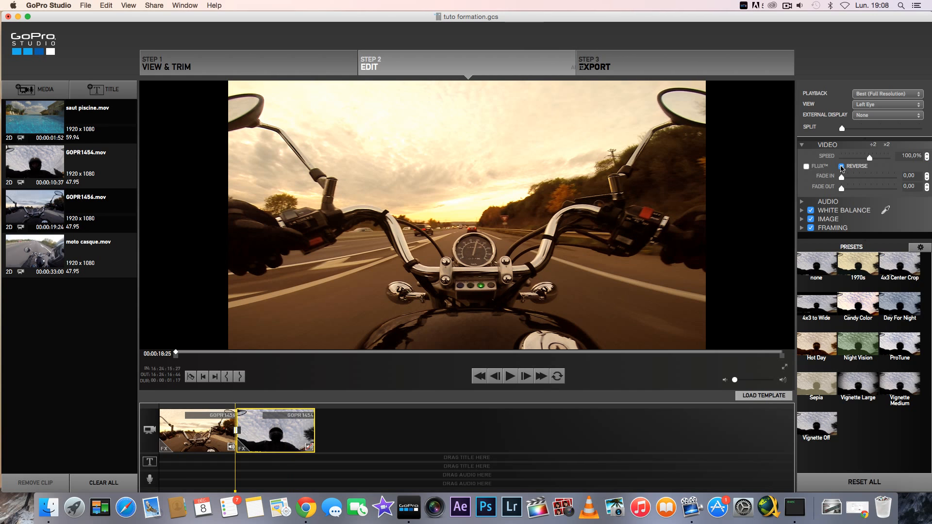
Toggle reverse playback repeatedly on the GOPR1454 clip, leave it on and play the clip in reverse.
{"action": "left_click", "coordinate": [841, 166]}
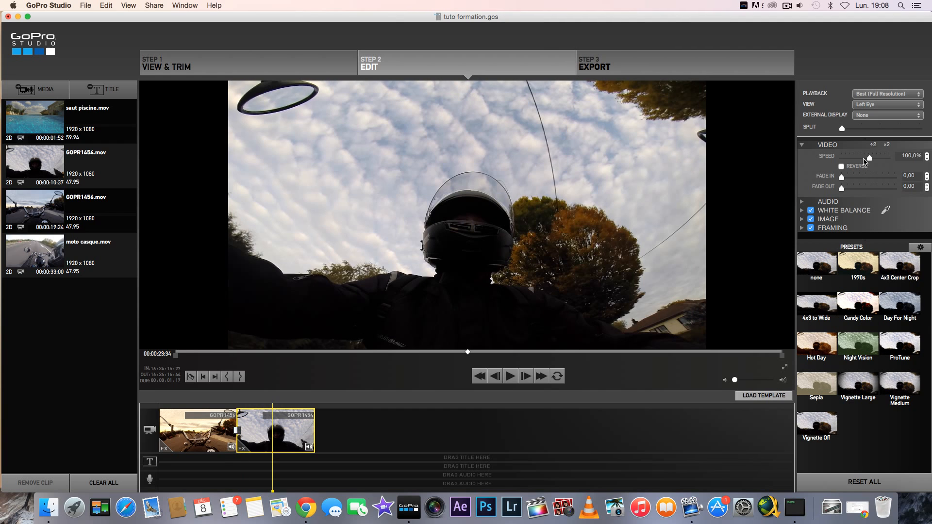
{"action": "left_click", "coordinate": [841, 166]}
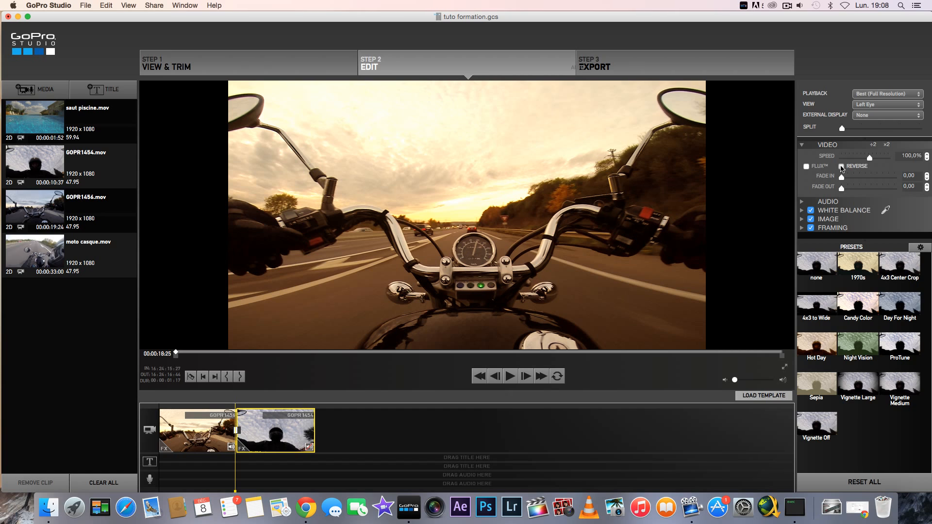
{"action": "left_click", "coordinate": [842, 167]}
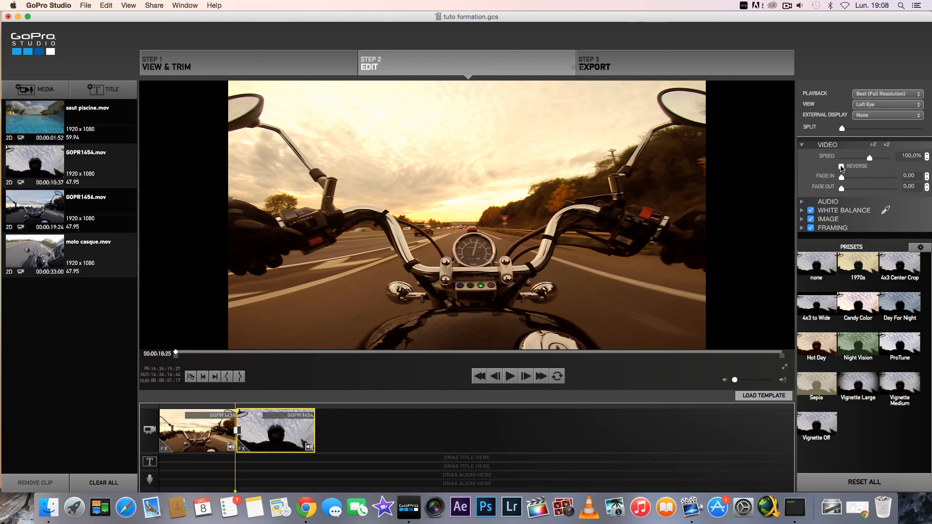
{"action": "left_click", "coordinate": [841, 167]}
{"action": "left_click", "coordinate": [842, 167]}
{"action": "left_click", "coordinate": [841, 166]}
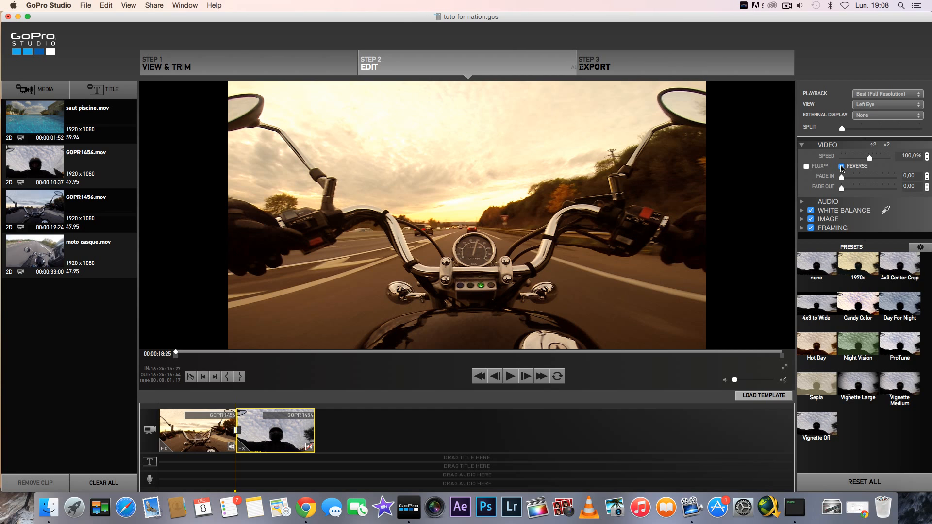
{"action": "left_click", "coordinate": [842, 167]}
{"action": "left_click", "coordinate": [841, 167]}
{"action": "left_click", "coordinate": [842, 167]}
{"action": "left_click", "coordinate": [842, 166]}
{"action": "left_click", "coordinate": [842, 167]}
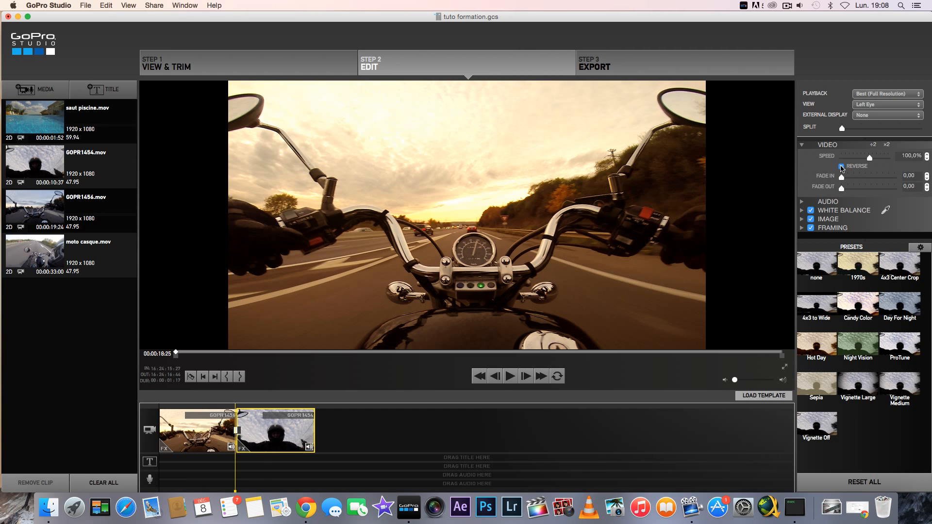
{"action": "left_click", "coordinate": [841, 166]}
{"action": "left_click", "coordinate": [842, 167]}
{"action": "left_click", "coordinate": [842, 166]}
{"action": "left_click", "coordinate": [511, 377]}
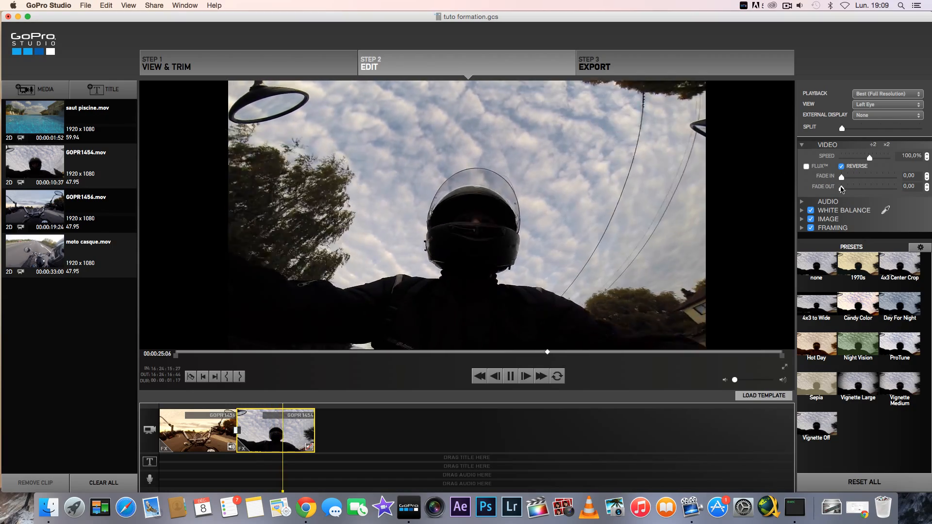
Turn off reverse playback for the GOPR1454 clip and preview it playing forward.
{"action": "left_click", "coordinate": [841, 166]}
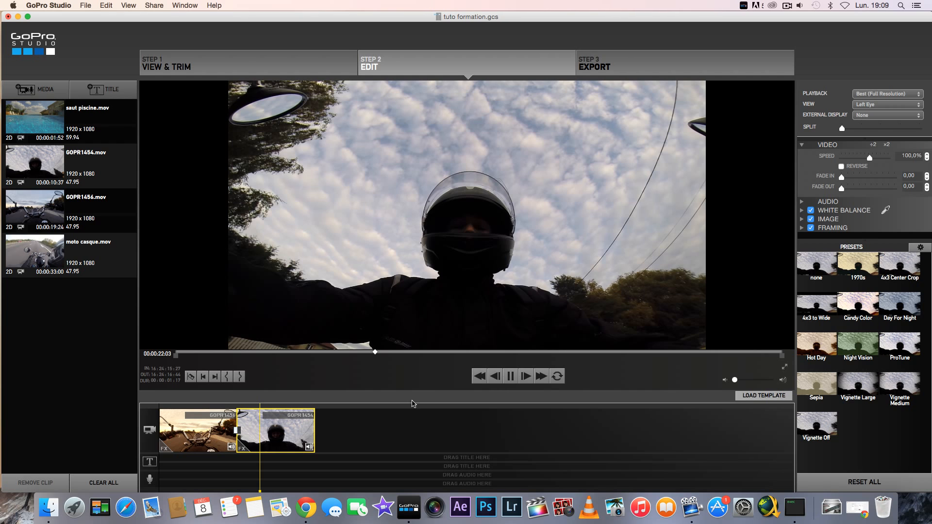
{"action": "left_click", "coordinate": [510, 376]}
{"action": "left_click", "coordinate": [511, 377]}
{"action": "left_click", "coordinate": [511, 376]}
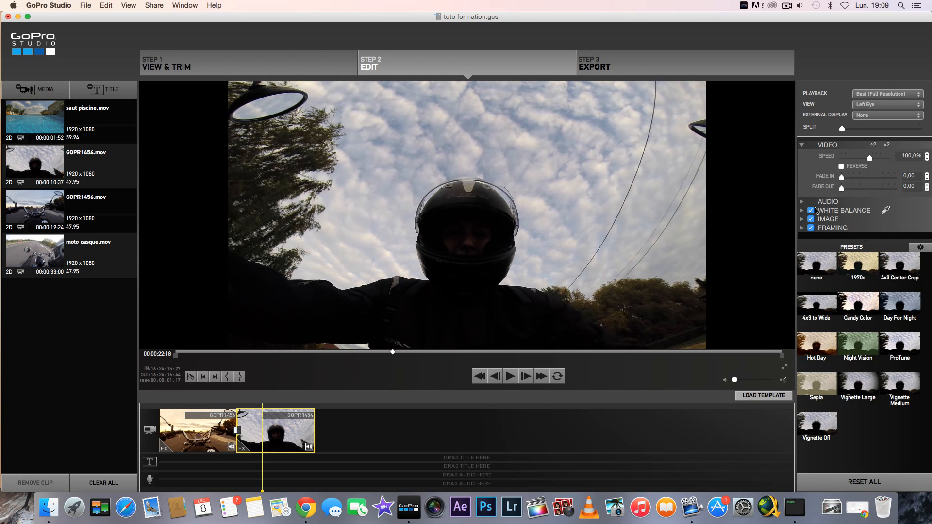
Set GOPR1454's video fade-in to about 1.93 and play across the cut from the preceding clip to preview it.
{"action": "left_click_drag", "start_coordinate": [850, 180], "coordinate": [847, 182]}
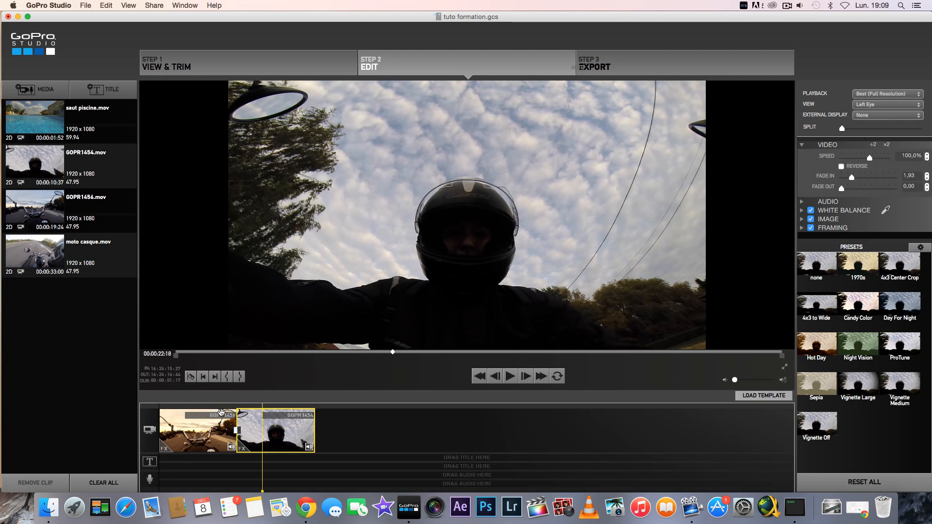
{"action": "left_click", "coordinate": [229, 427]}
{"action": "left_click", "coordinate": [510, 376]}
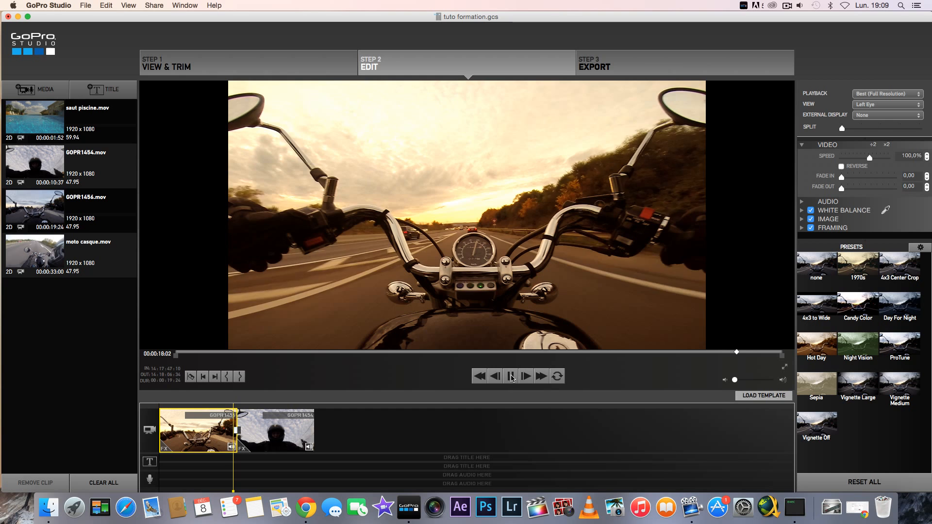
{"action": "left_click", "coordinate": [512, 377]}
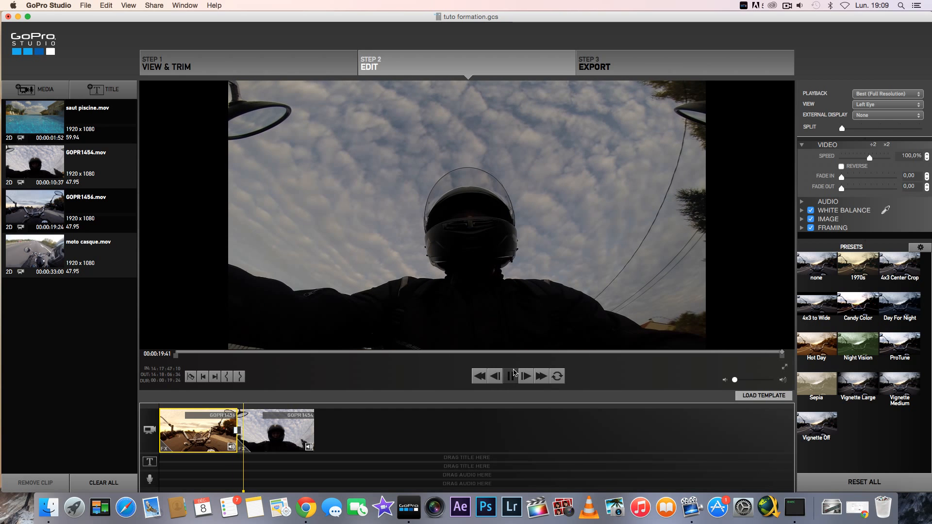
Set GOPR1454's video fade-out to about 1.89 and preview the end of the clip.
{"action": "left_click", "coordinate": [310, 406]}
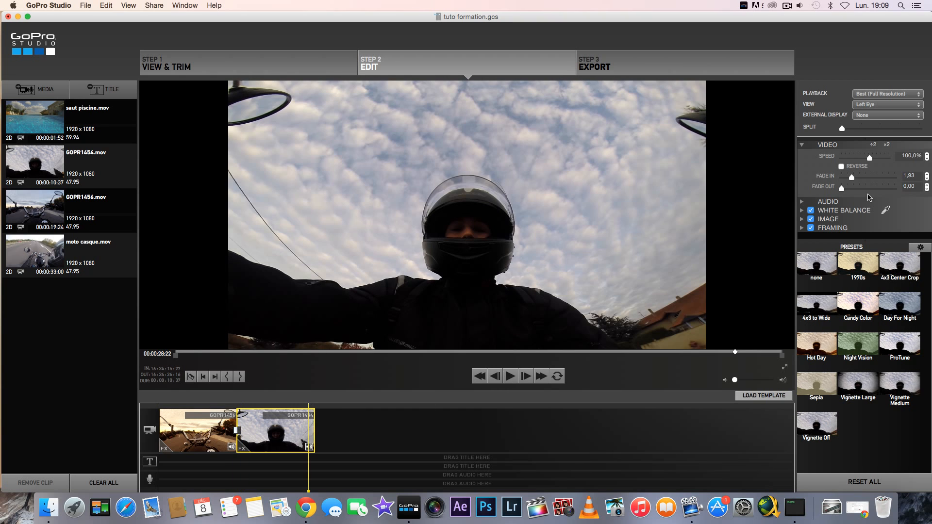
{"action": "left_click_drag", "start_coordinate": [842, 188], "coordinate": [853, 189]}
{"action": "left_click", "coordinate": [510, 377]}
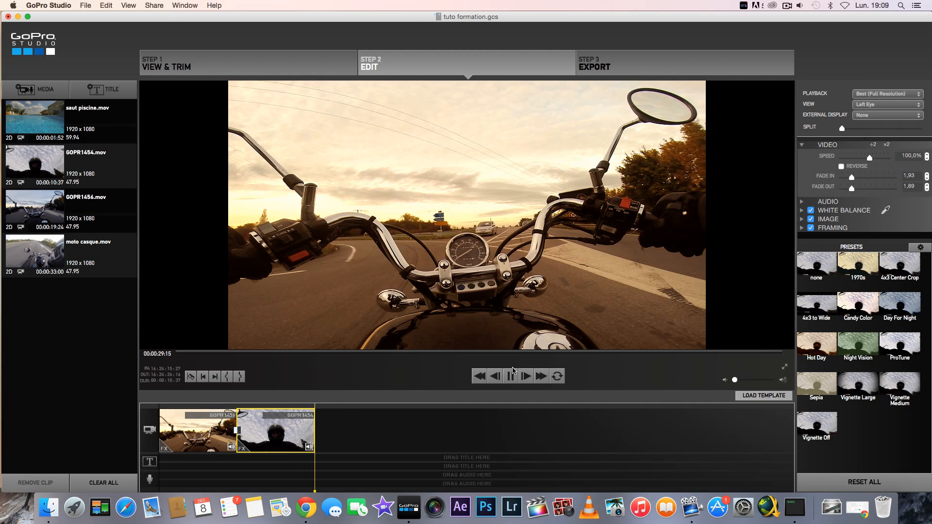
{"action": "left_click", "coordinate": [511, 377]}
{"action": "left_click", "coordinate": [511, 377]}
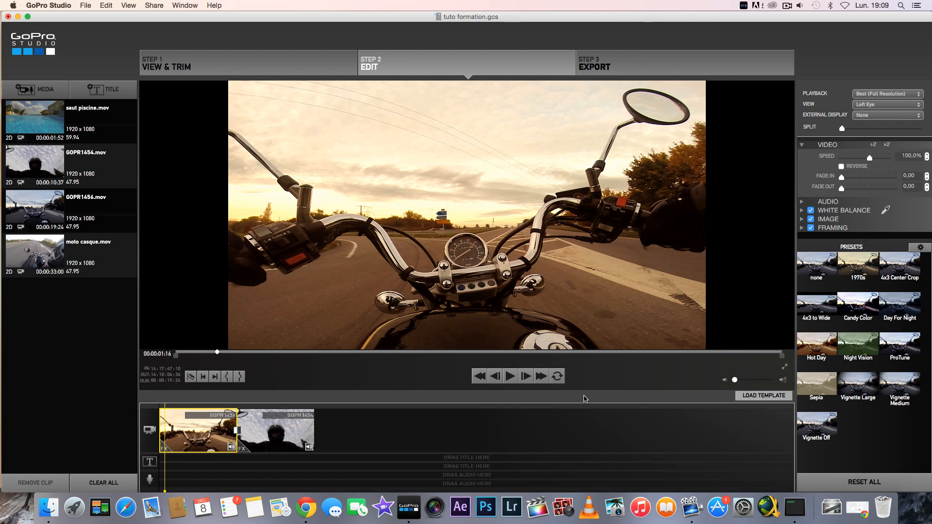
Examine the audio level and audio fade settings of the first timeline clip.
{"action": "left_click", "coordinate": [807, 146]}
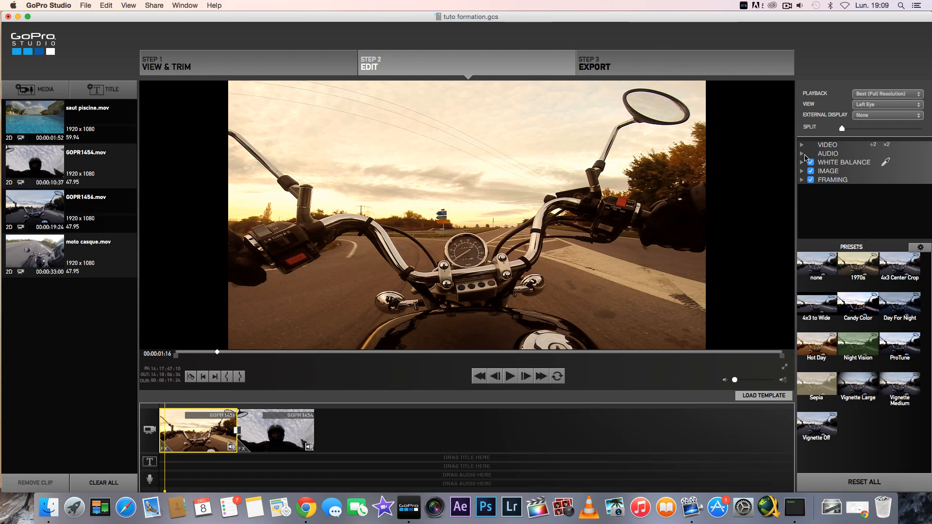
{"action": "left_click", "coordinate": [802, 154]}
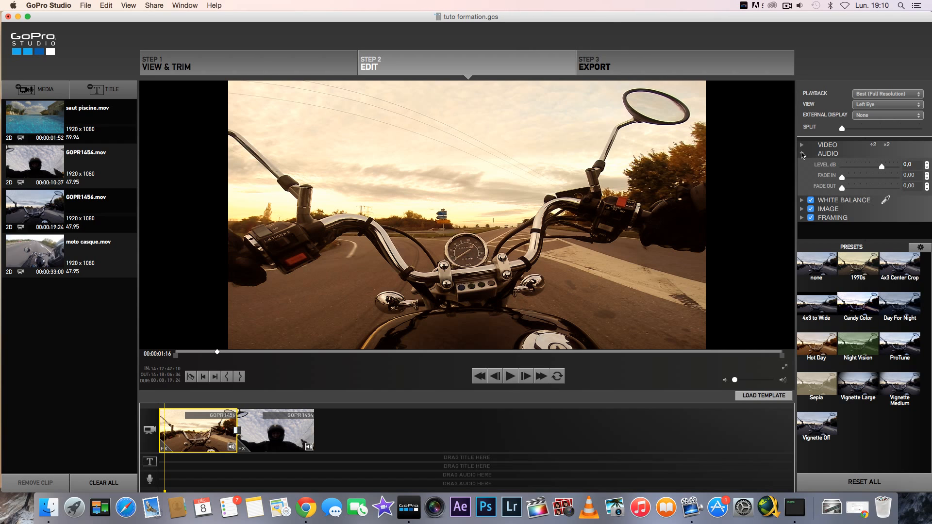
{"action": "left_click", "coordinate": [802, 154]}
Try a warmer white balance temperature on GOPR1454 and undo it, and shift the clip's tint strongly toward green.
{"action": "left_click", "coordinate": [801, 162]}
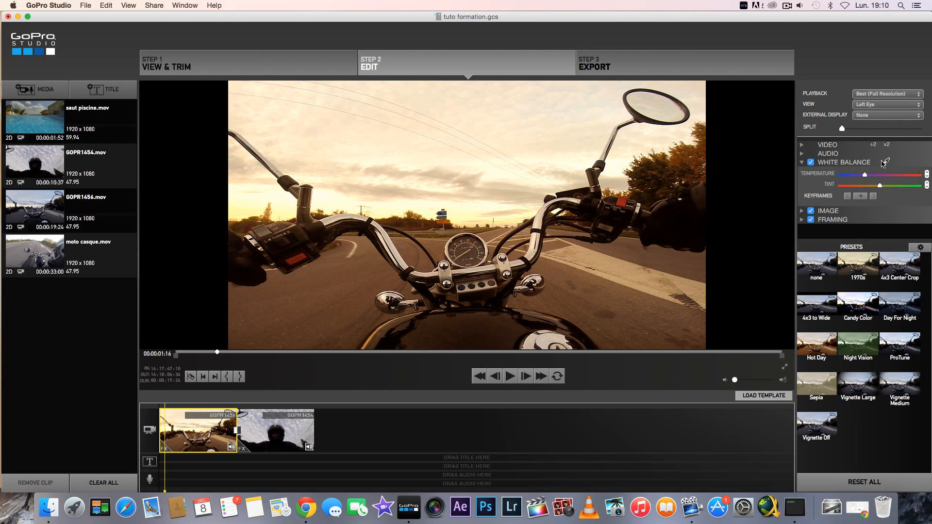
{"action": "left_click", "coordinate": [274, 416]}
{"action": "left_click", "coordinate": [276, 407]}
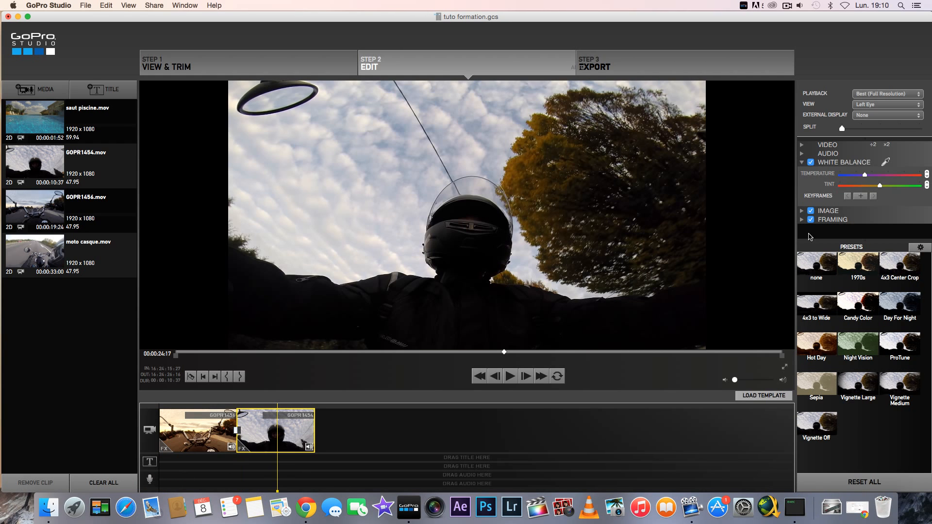
{"action": "mouse_move", "coordinate": [864, 174]}
{"action": "left_mouse_down"}
{"action": "mouse_move", "coordinate": [847, 176]}
{"action": "mouse_move", "coordinate": [882, 176]}
{"action": "mouse_move", "coordinate": [875, 173]}
{"action": "left_mouse_up"}
{"action": "key", "text": "super+z"}
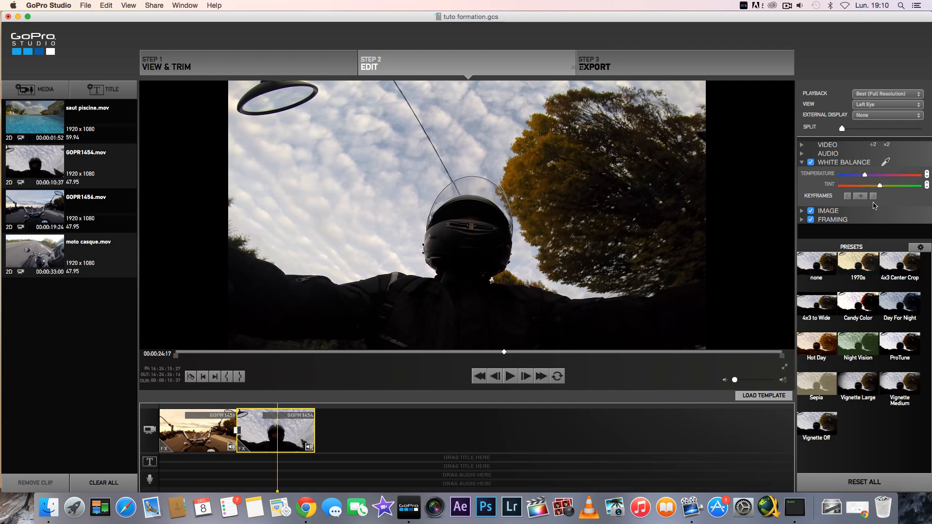
{"action": "left_click_drag", "start_coordinate": [876, 190], "coordinate": [905, 186]}
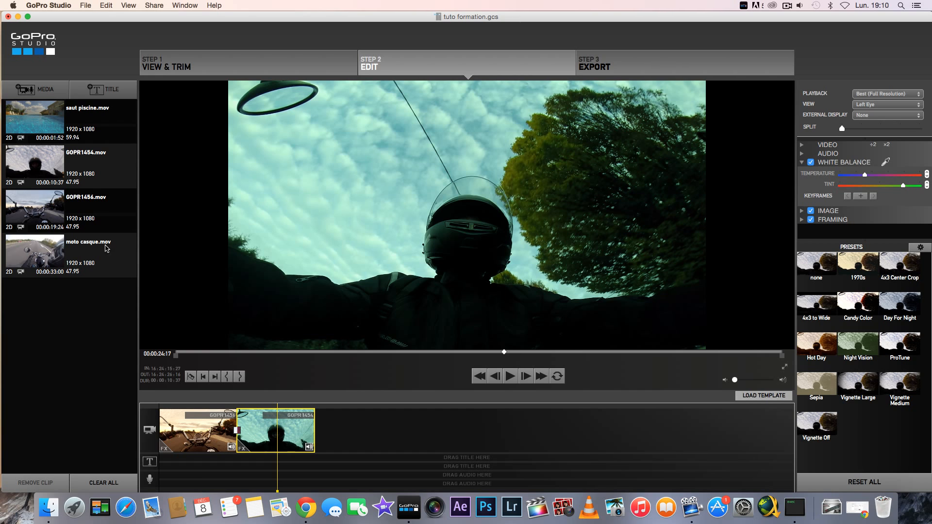
Append GOPR1456 to the end of the timeline with a transition before it, and select the added clip.
{"action": "left_click_drag", "start_coordinate": [28, 217], "coordinate": [315, 432]}
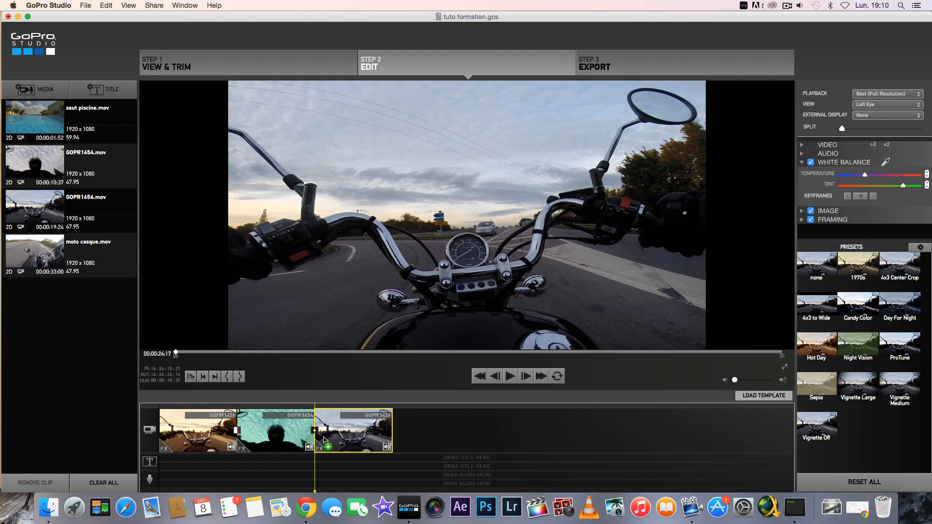
{"action": "left_click", "coordinate": [315, 430]}
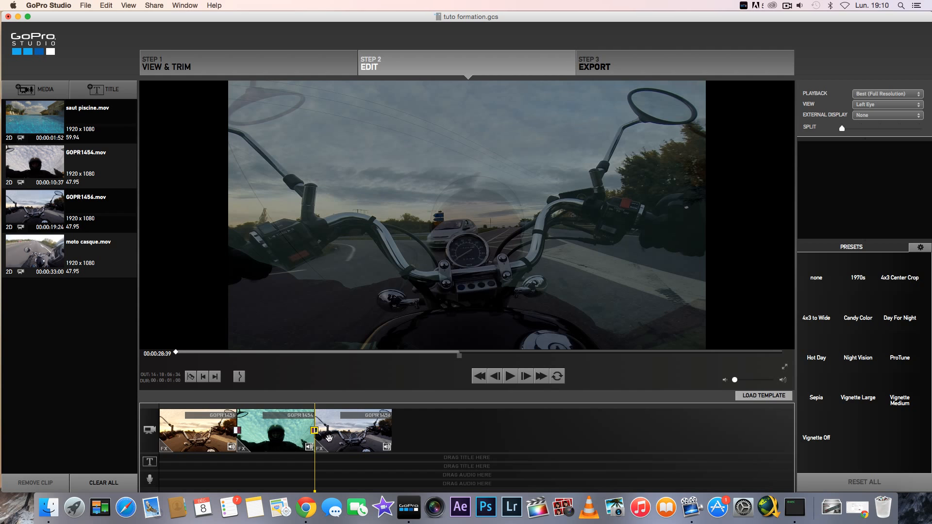
{"action": "left_click", "coordinate": [348, 408]}
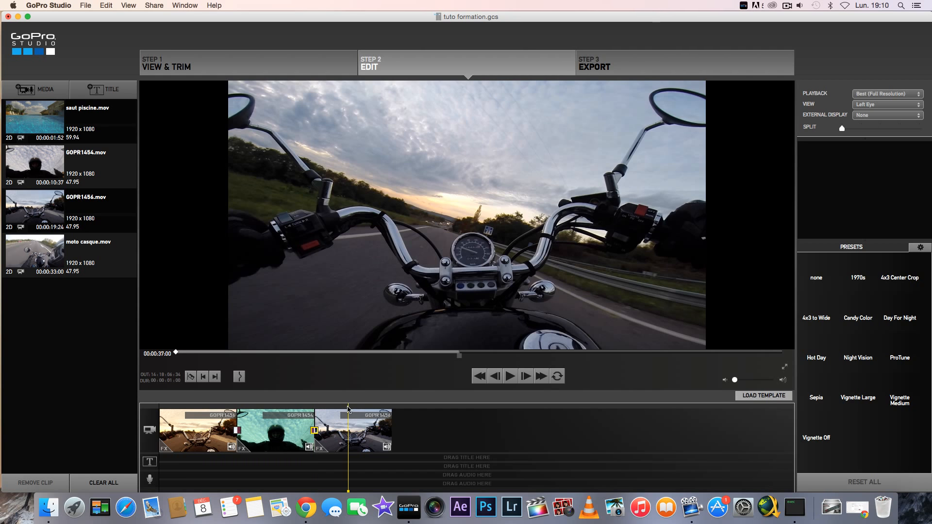
{"action": "left_click", "coordinate": [348, 412]}
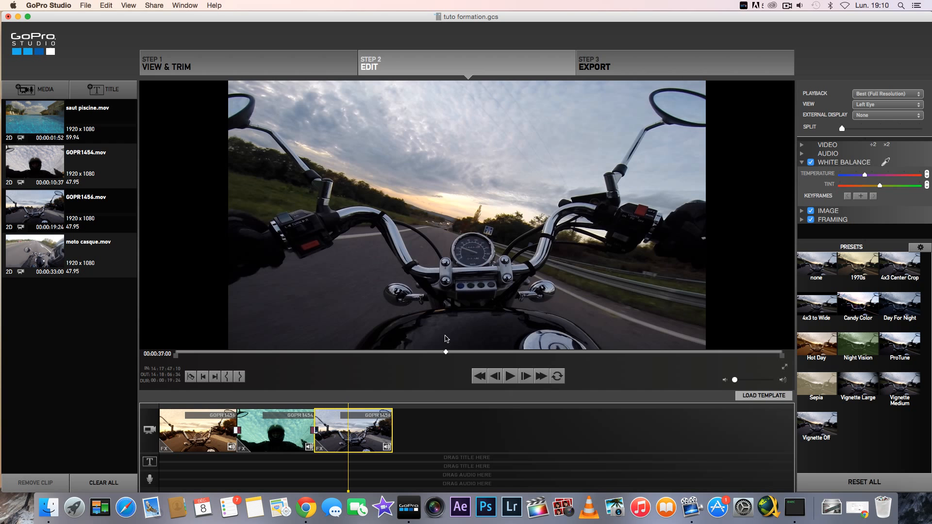
Position the playhead at 14:17:56:32 in the last GOPR1456 clip and add a white balance keyframe there.
{"action": "left_click", "coordinate": [510, 378]}
{"action": "left_click", "coordinate": [513, 381]}
{"action": "left_click_drag", "start_coordinate": [483, 353], "coordinate": [474, 356]}
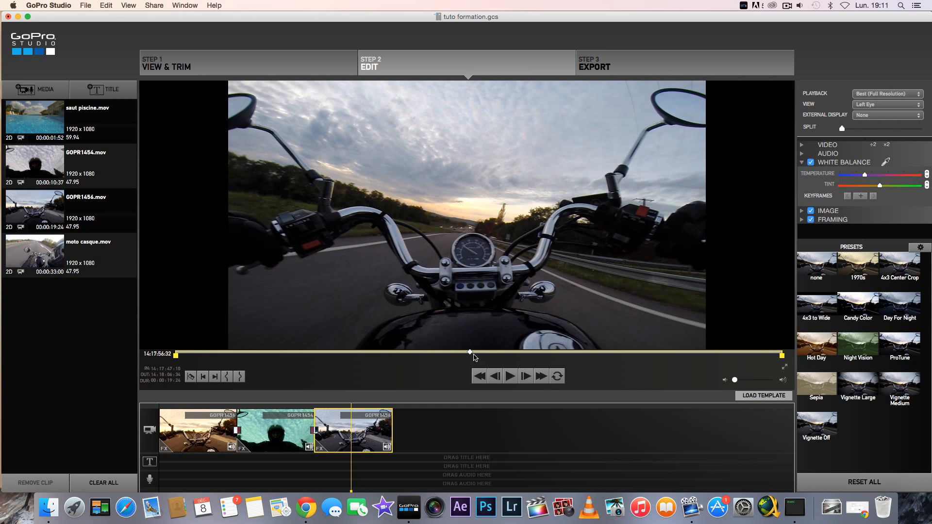
{"action": "left_click", "coordinate": [862, 197]}
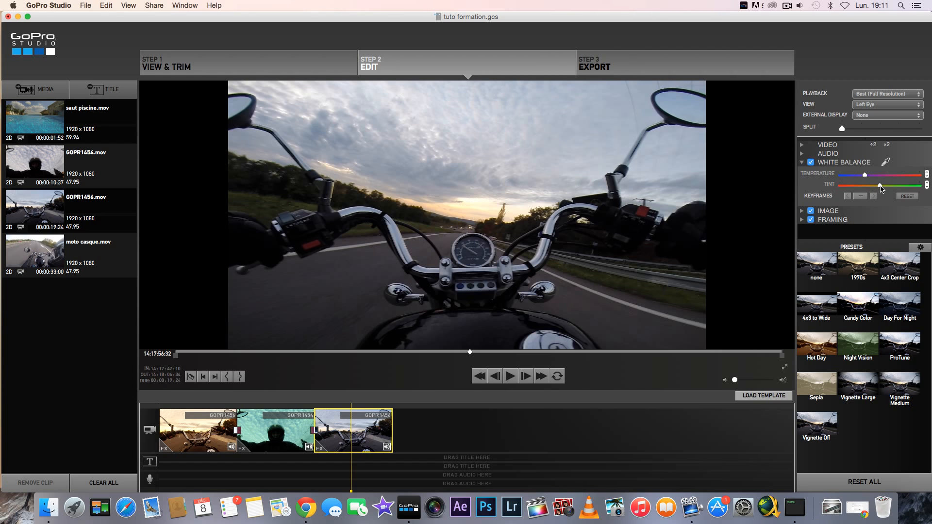
Add a second white balance keyframe at 14:17:58:00 in the last clip and shift its tint toward green.
{"action": "left_click", "coordinate": [488, 354]}
{"action": "left_click", "coordinate": [511, 353]}
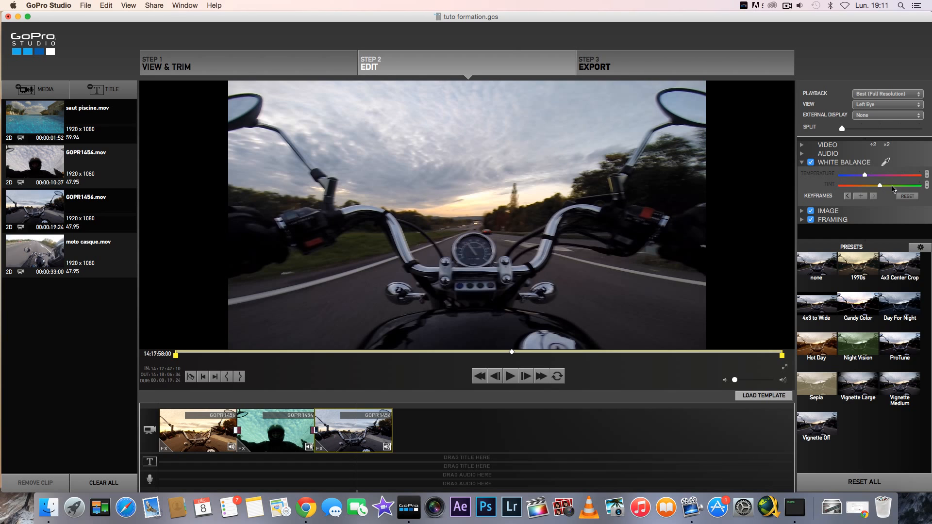
{"action": "left_click", "coordinate": [863, 196]}
{"action": "left_click_drag", "start_coordinate": [896, 186], "coordinate": [907, 187]}
Add a white balance keyframe at 00:00:43:20 in the last clip and shift its tint toward magenta.
{"action": "left_click", "coordinate": [382, 411]}
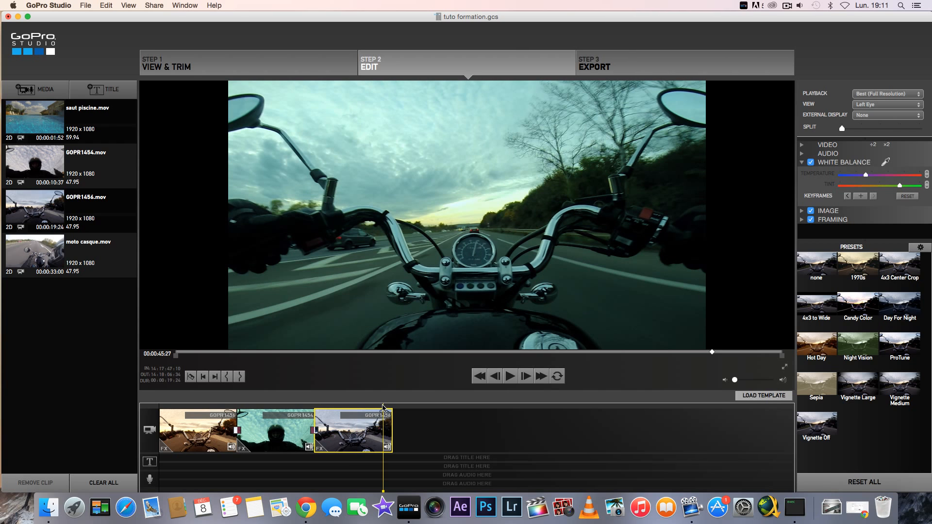
{"action": "left_click", "coordinate": [593, 353]}
{"action": "left_click", "coordinate": [375, 407]}
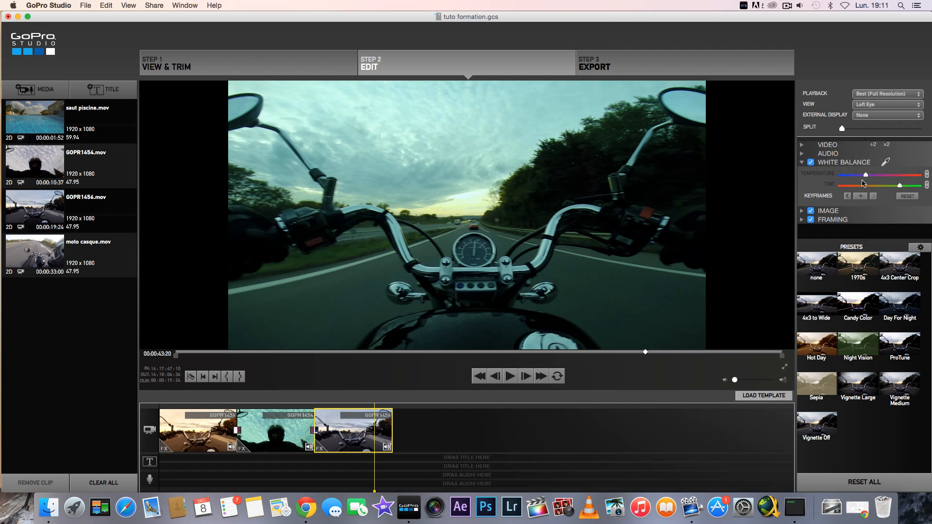
{"action": "left_click_drag", "start_coordinate": [899, 186], "coordinate": [855, 188]}
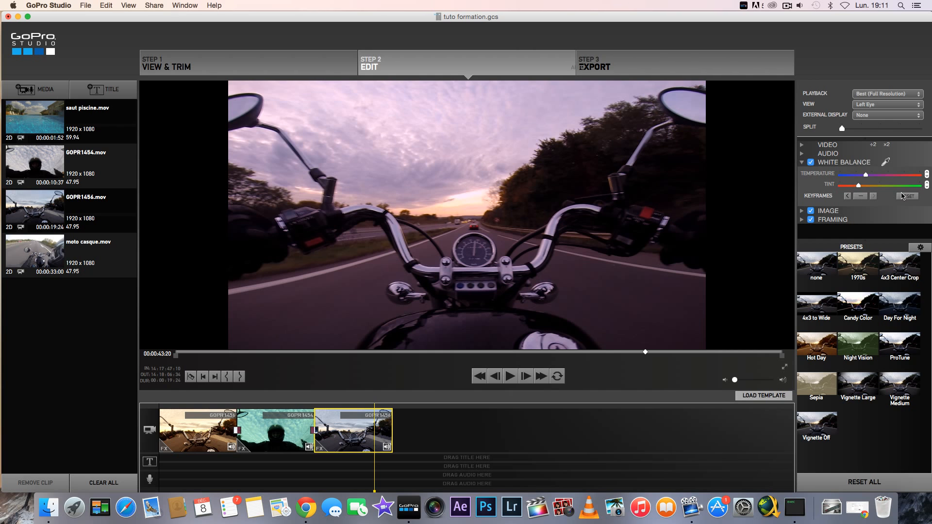
Play and scrub through the last GOPR1456 clip to preview its keyframed tint changes.
{"action": "left_click", "coordinate": [345, 409]}
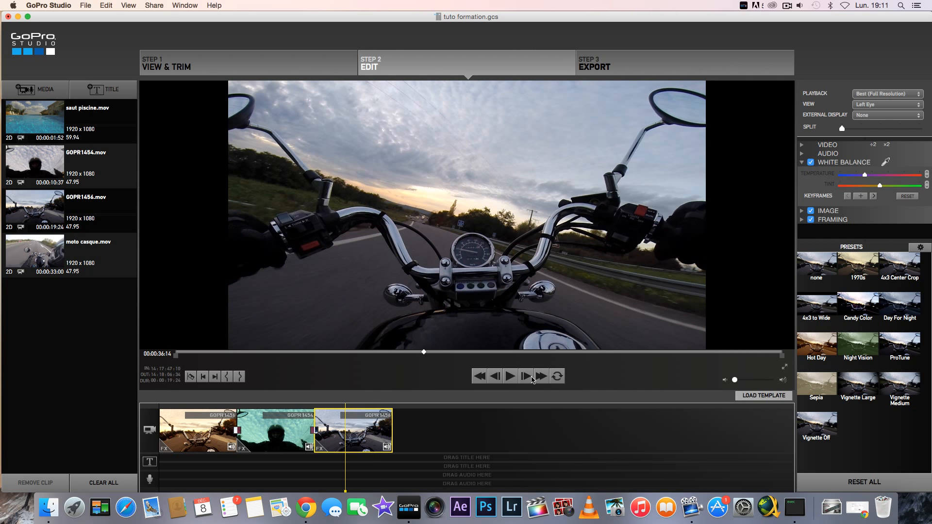
{"action": "left_click", "coordinate": [510, 376]}
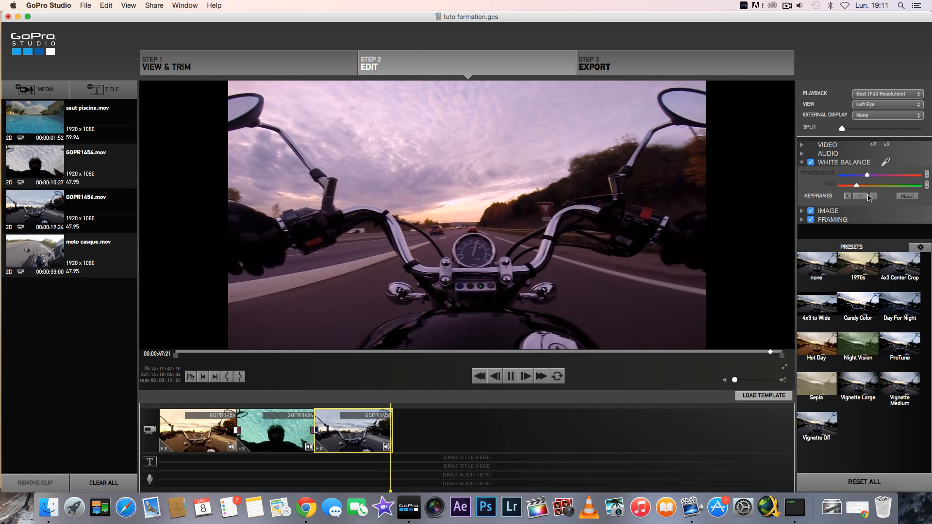
{"action": "left_click_drag", "start_coordinate": [338, 409], "coordinate": [369, 407]}
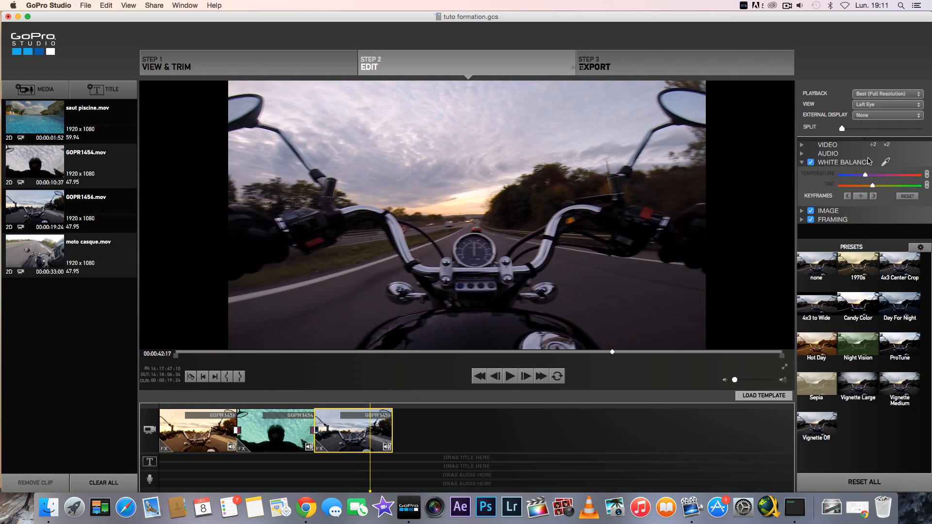
Show the Image settings, append moto casque.mov to the end of the timeline and place the playhead at 00:00:52:00 in it.
{"action": "left_click", "coordinate": [802, 163]}
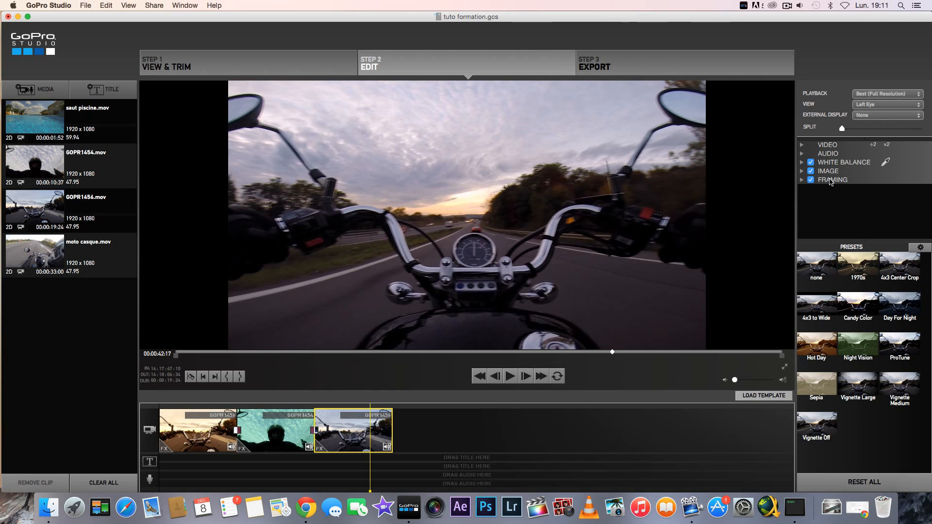
{"action": "left_click", "coordinate": [801, 171]}
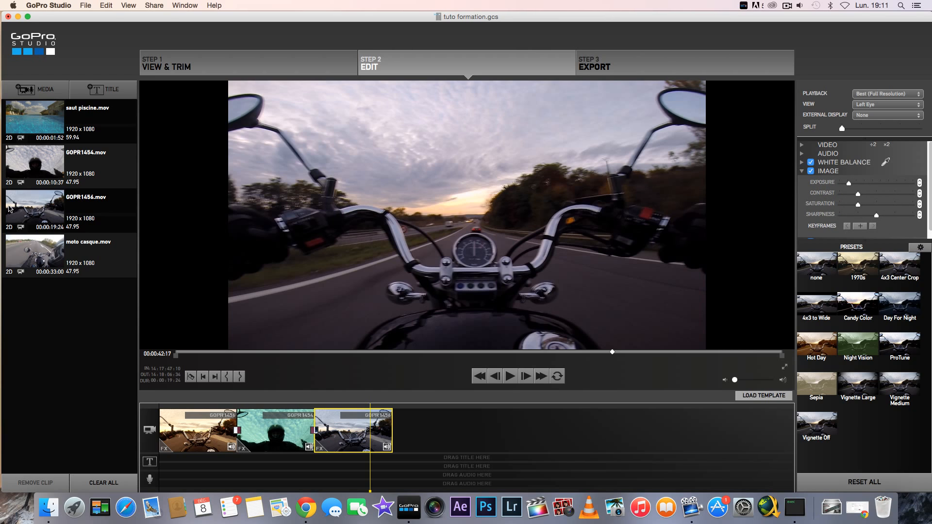
{"action": "left_click_drag", "start_coordinate": [34, 250], "coordinate": [371, 418]}
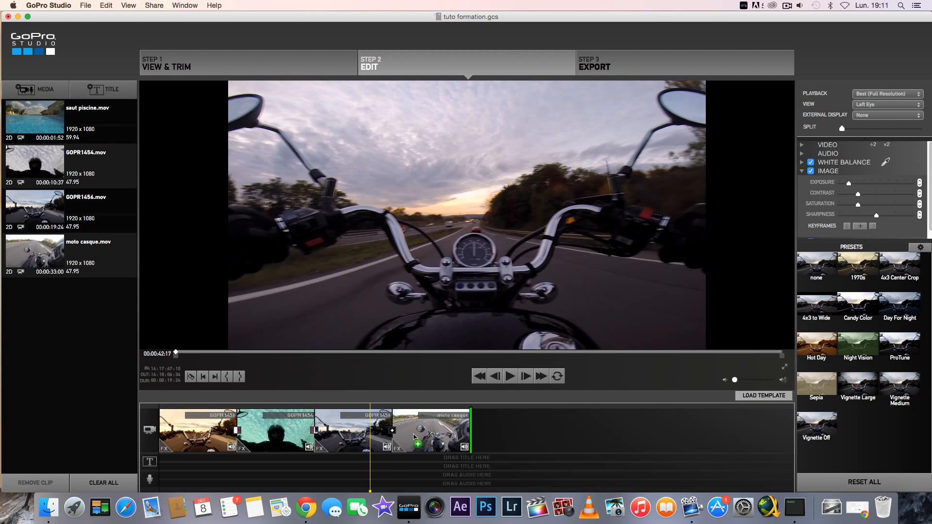
{"action": "left_click", "coordinate": [392, 431]}
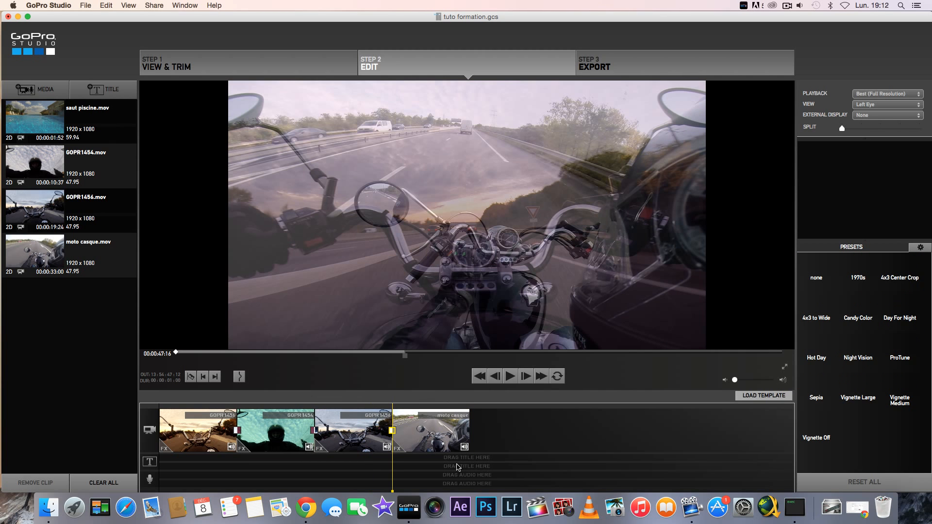
{"action": "left_click", "coordinate": [395, 410]}
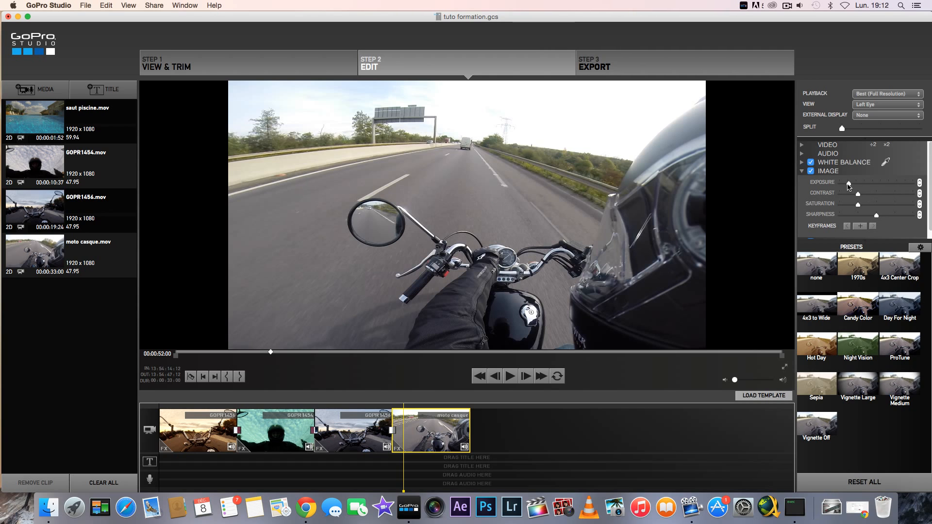
Add an image keyframe at 00:00:52:00 in the moto casque clip and raise its exposure, contrast, saturation and sharpness.
{"action": "left_click_drag", "start_coordinate": [846, 184], "coordinate": [845, 185]}
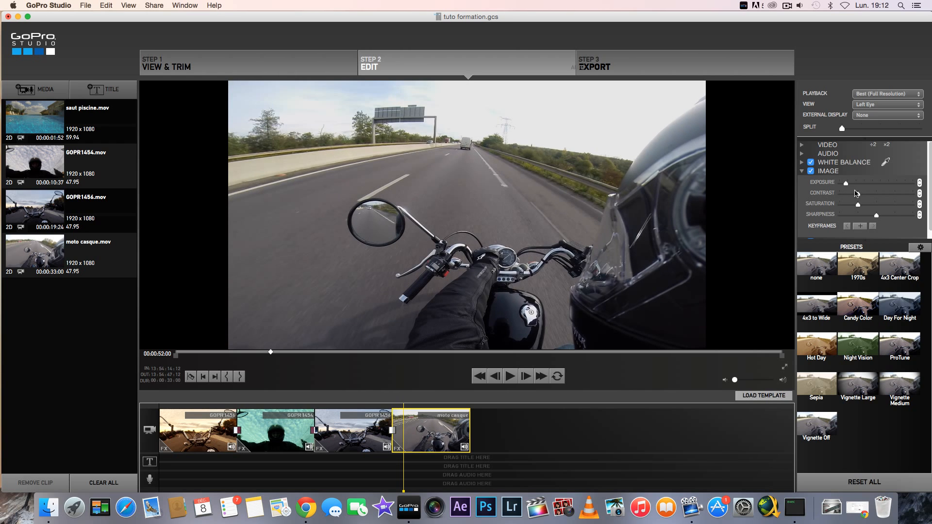
{"action": "left_click_drag", "start_coordinate": [858, 195], "coordinate": [894, 217]}
{"action": "scroll", "coordinate": [863, 220], "scroll_direction": "down", "scroll_amount": 1}
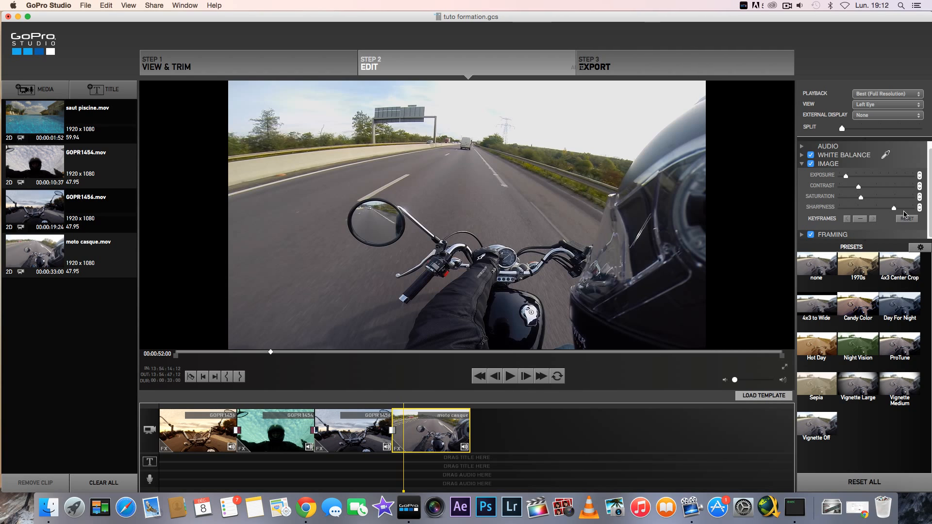
{"action": "left_click_drag", "start_coordinate": [893, 207], "coordinate": [863, 175]}
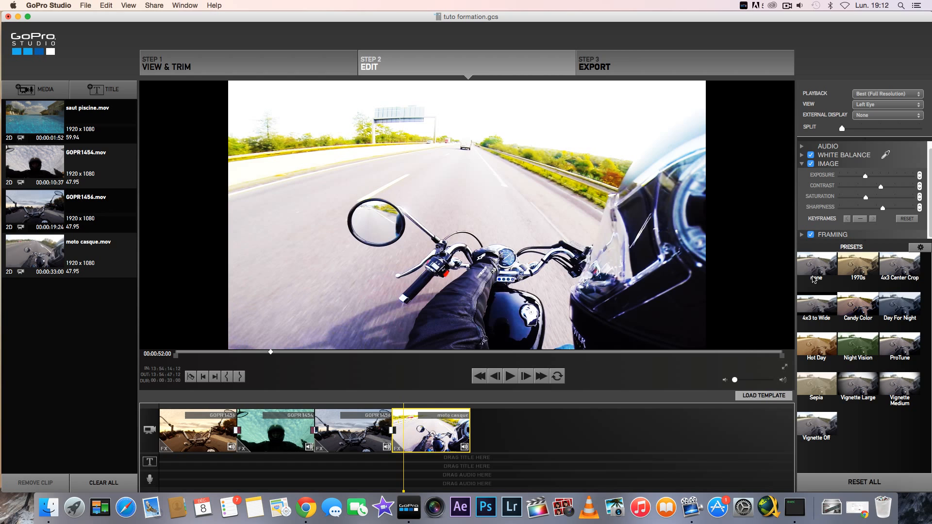
Add an image keyframe at 00:01:02:47 in the moto casque clip with lower exposure and contrast, and play the clip to preview the change.
{"action": "left_click", "coordinate": [430, 408]}
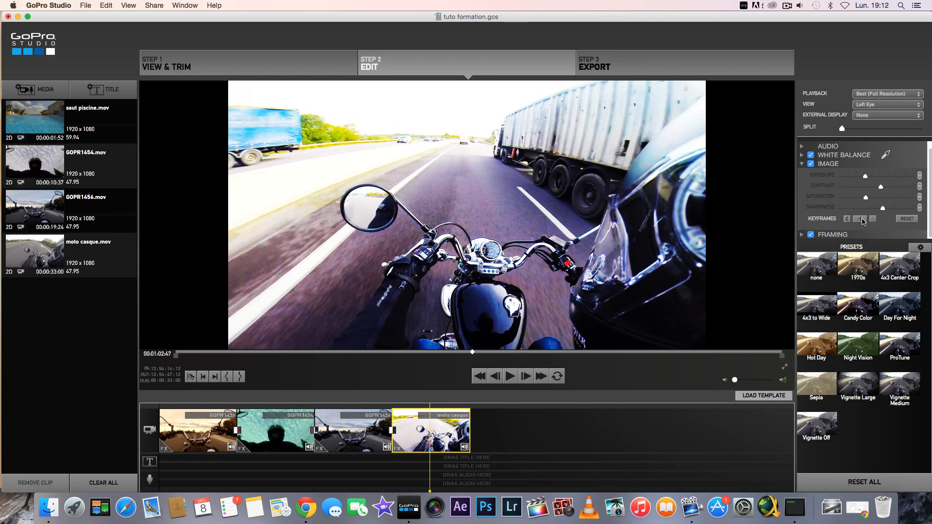
{"action": "mouse_move", "coordinate": [884, 208]}
{"action": "left_mouse_down"}
{"action": "mouse_move", "coordinate": [894, 209]}
{"action": "mouse_move", "coordinate": [871, 208]}
{"action": "mouse_move", "coordinate": [850, 177]}
{"action": "mouse_move", "coordinate": [871, 203]}
{"action": "left_mouse_up"}
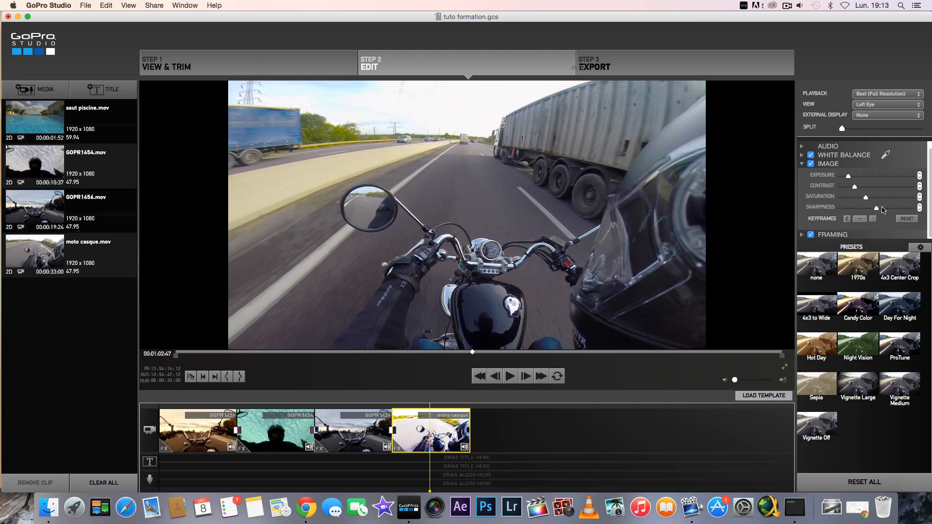
{"action": "left_click_drag", "start_coordinate": [427, 418], "coordinate": [397, 413]}
{"action": "left_click", "coordinate": [509, 377]}
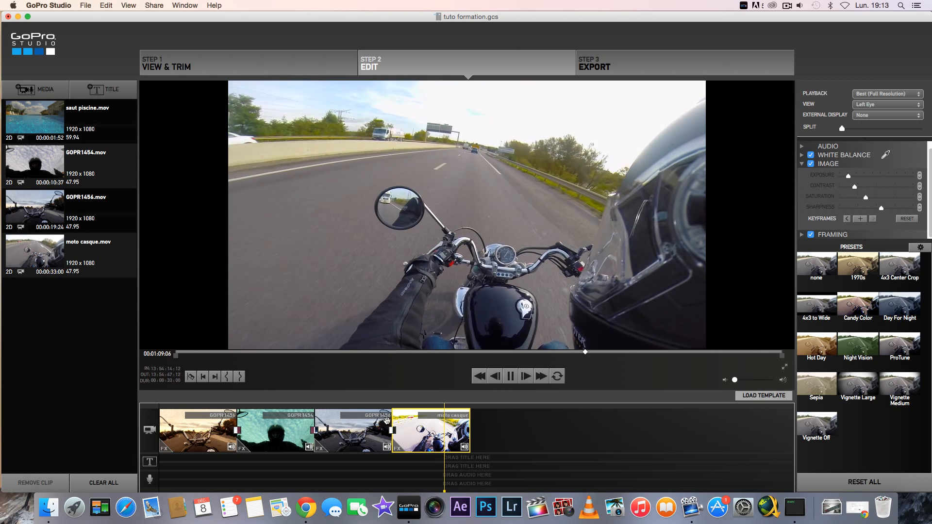
{"action": "key", "text": "space"}
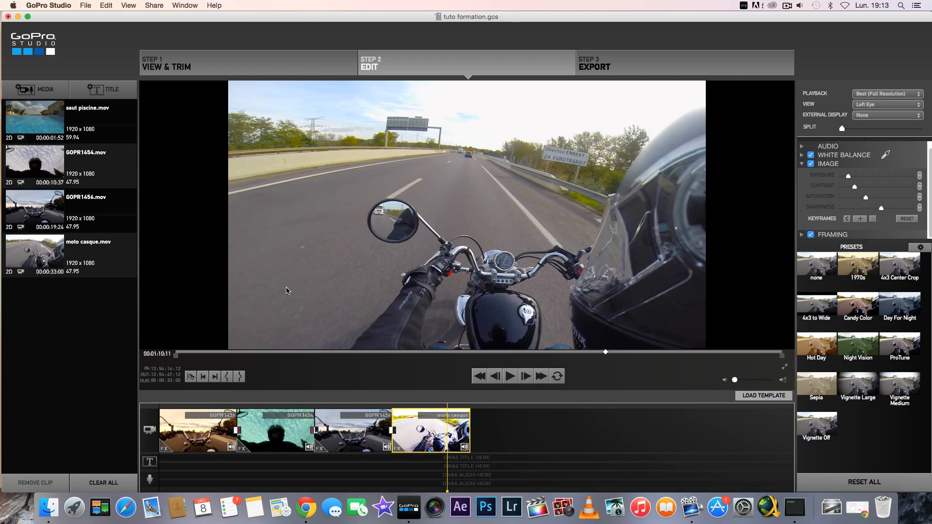
Show the Framing settings and zoom in slightly on the moto casque clip.
{"action": "left_click", "coordinate": [802, 165]}
{"action": "left_click", "coordinate": [802, 180]}
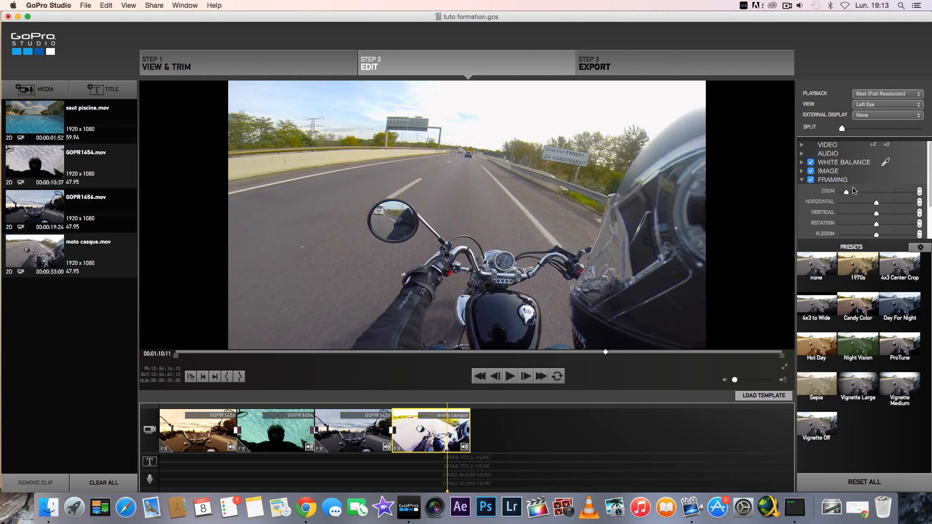
{"action": "scroll", "coordinate": [869, 210], "scroll_direction": "down", "scroll_amount": 3}
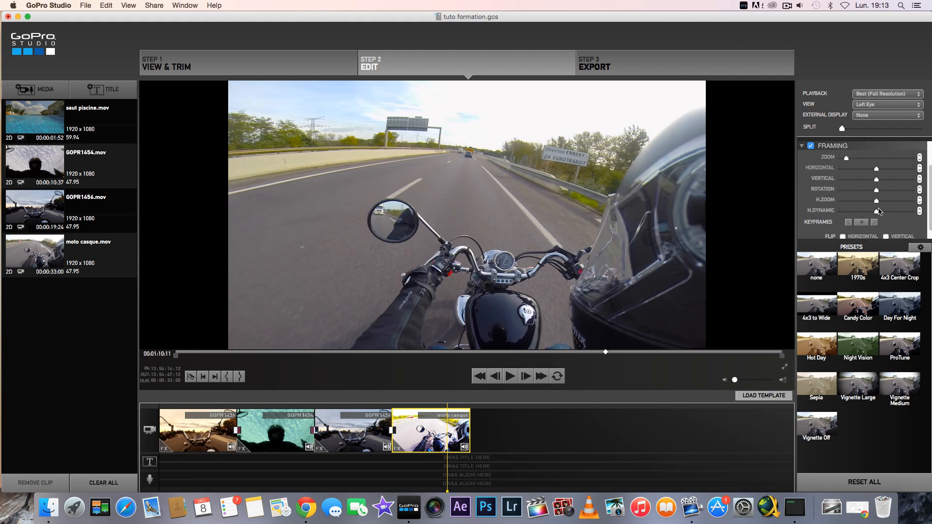
{"action": "left_click", "coordinate": [855, 157]}
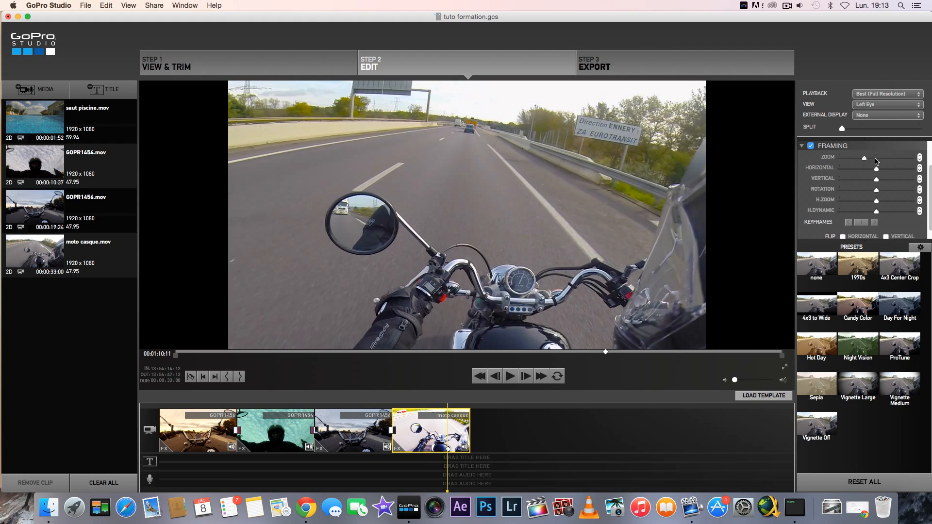
{"action": "left_click", "coordinate": [852, 158]}
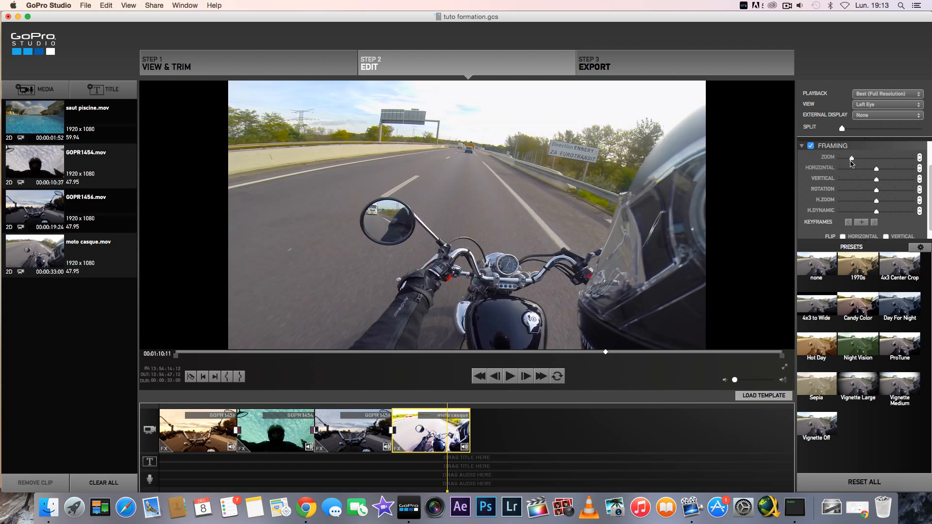
Append GOPR1454.mov to the end of the timeline and play it up to 00:01:21:23.
{"action": "left_click_drag", "start_coordinate": [70, 169], "coordinate": [539, 427]}
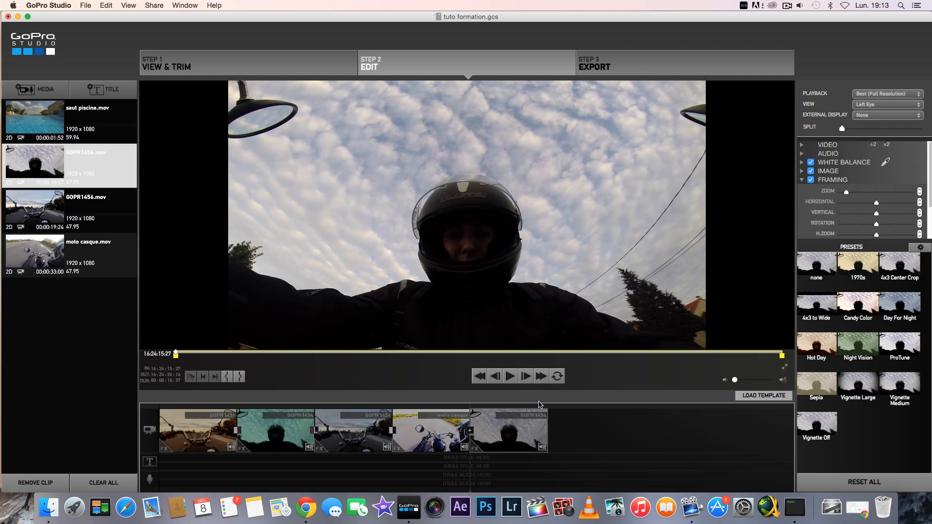
{"action": "left_click", "coordinate": [477, 420]}
{"action": "key", "text": "space"}
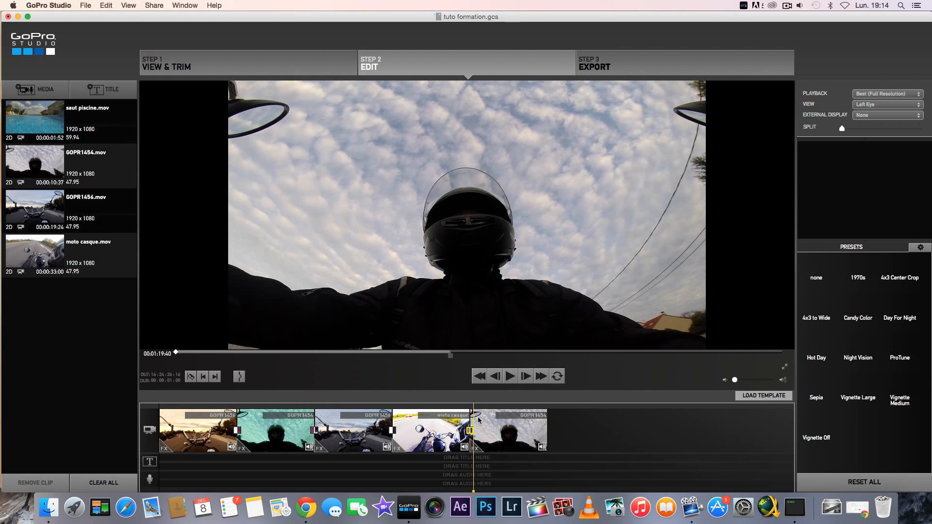
{"action": "key", "text": "space"}
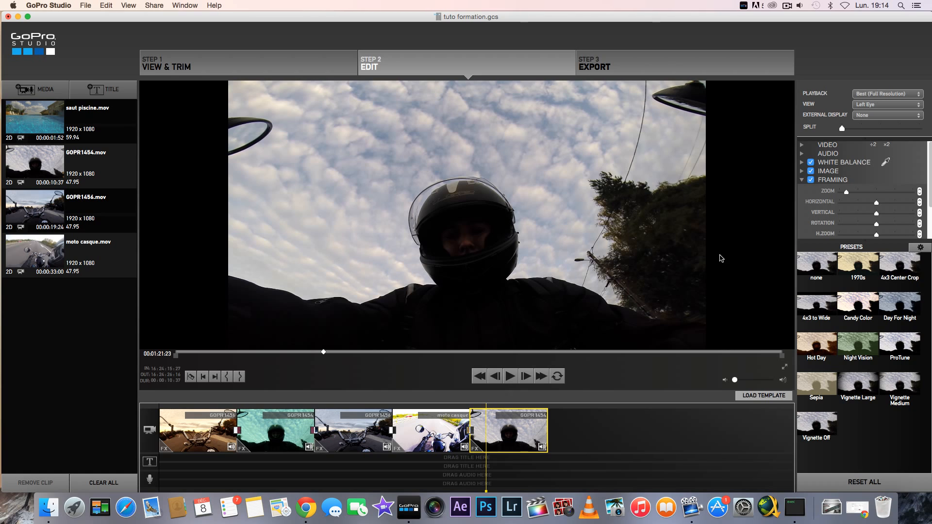
Add framing keyframes at 00:01:21:23 and, zoomed in, at 00:01:27:12 in the last GOPR1454 clip, and preview the zoom.
{"action": "scroll", "coordinate": [848, 206], "scroll_direction": "down", "scroll_amount": 3}
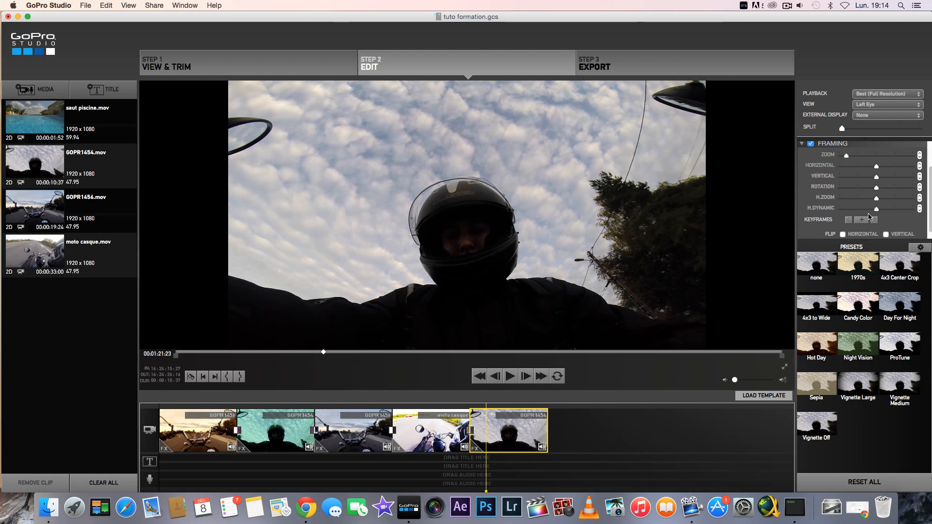
{"action": "left_click", "coordinate": [861, 220]}
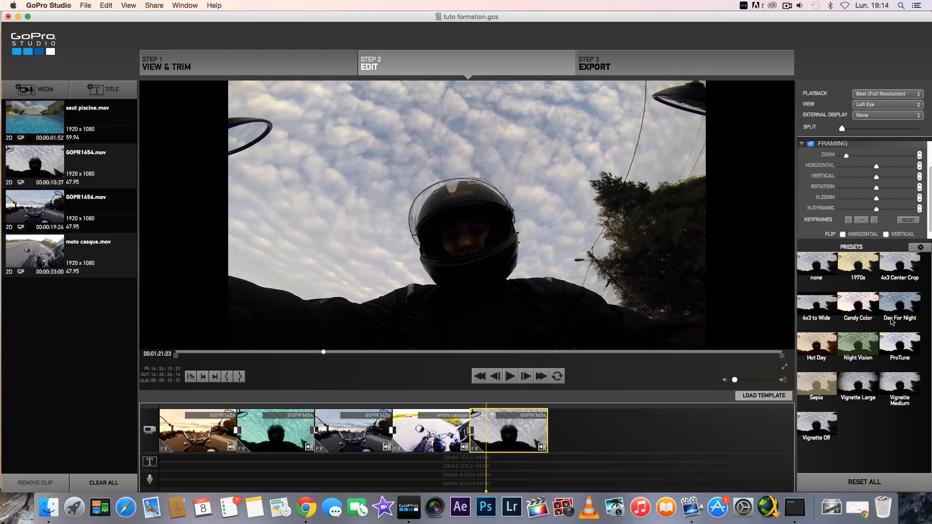
{"action": "left_click", "coordinate": [529, 406]}
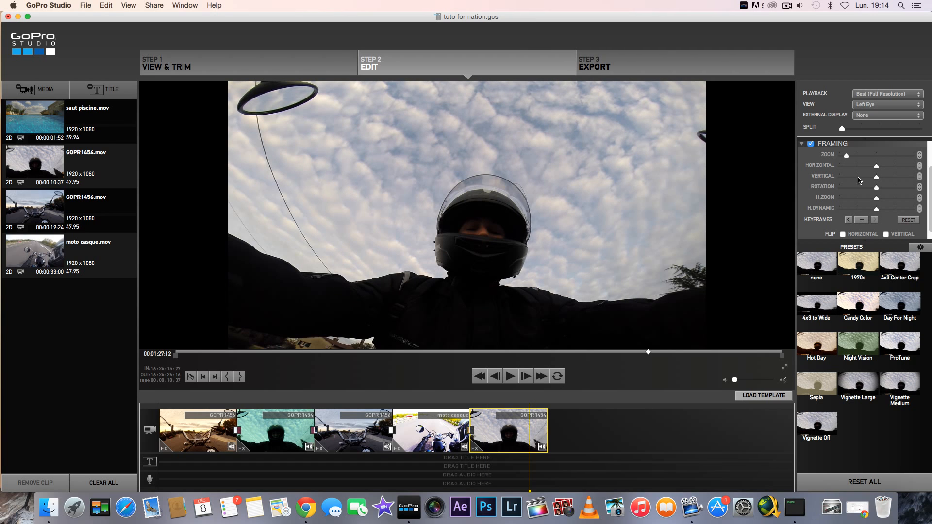
{"action": "left_click", "coordinate": [864, 219]}
{"action": "left_click_drag", "start_coordinate": [847, 155], "coordinate": [886, 157]}
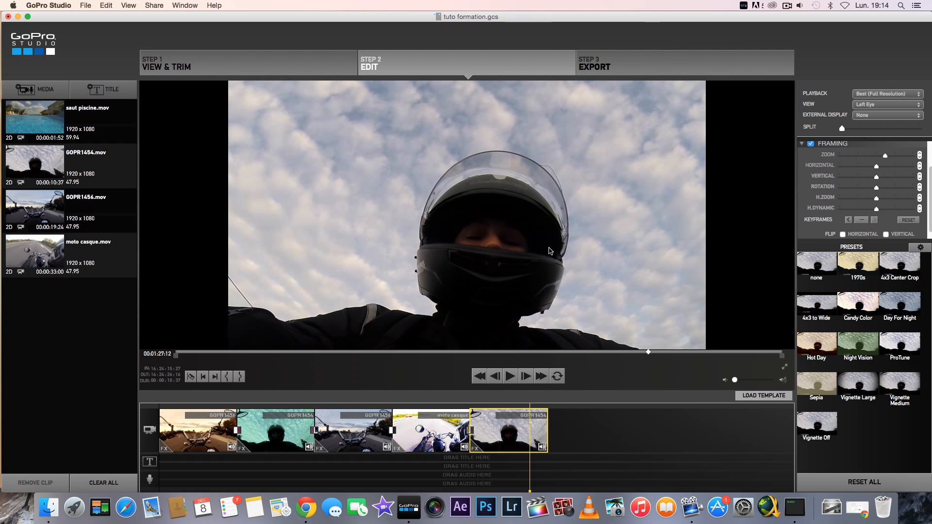
{"action": "left_click", "coordinate": [482, 411]}
{"action": "key", "text": "space"}
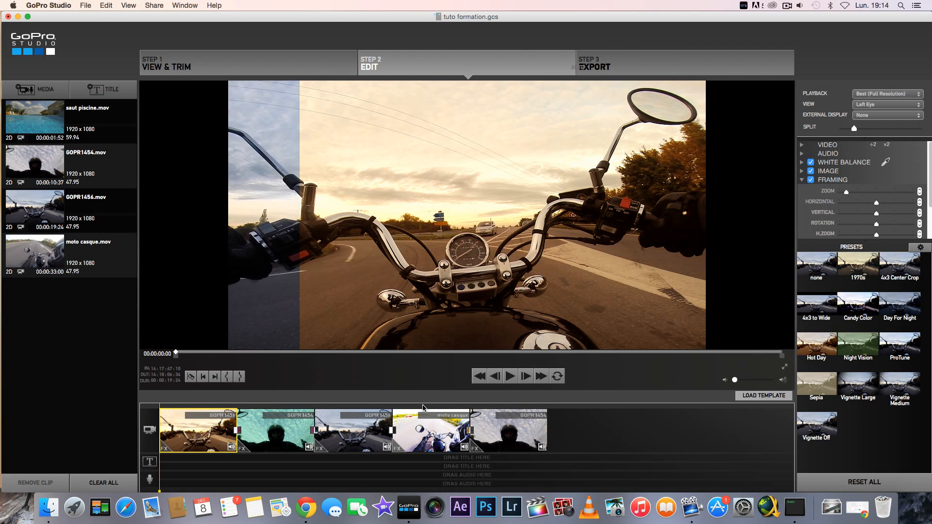
Set the split comparison to its minimum on the earlier timeline clips and place the playhead at 00:01:25:25 in the last clip.
{"action": "left_click", "coordinate": [423, 427]}
{"action": "left_click_drag", "start_coordinate": [853, 128], "coordinate": [825, 129]}
{"action": "left_click", "coordinate": [502, 410]}
{"action": "left_click", "coordinate": [502, 412]}
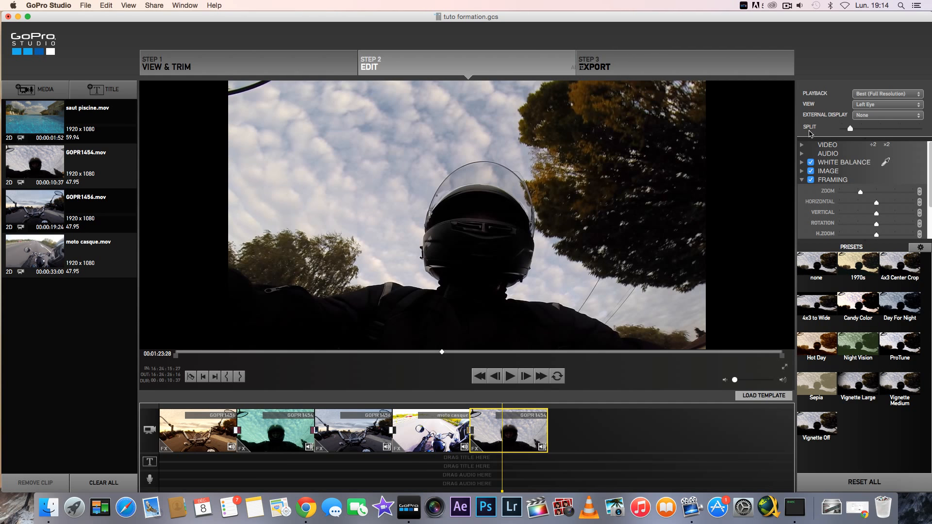
{"action": "left_click", "coordinate": [277, 409]}
{"action": "left_click", "coordinate": [277, 412]}
{"action": "left_click_drag", "start_coordinate": [852, 129], "coordinate": [823, 137]}
{"action": "left_click", "coordinate": [517, 406]}
{"action": "left_click", "coordinate": [517, 410]}
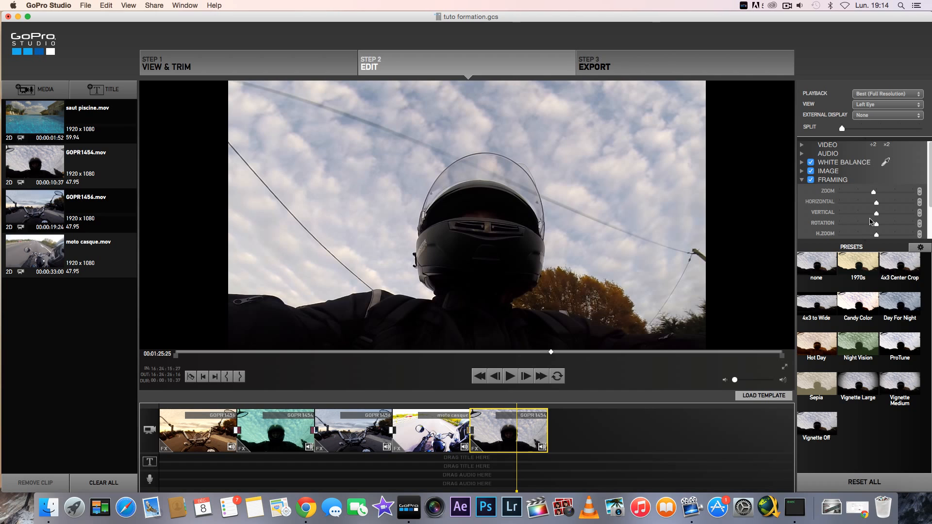
Reset all framing adjustments and keyframes of the last GOPR1454 clip.
{"action": "scroll", "coordinate": [871, 216], "scroll_direction": "down", "scroll_amount": 1}
{"action": "scroll", "coordinate": [885, 194], "scroll_direction": "down", "scroll_amount": 3}
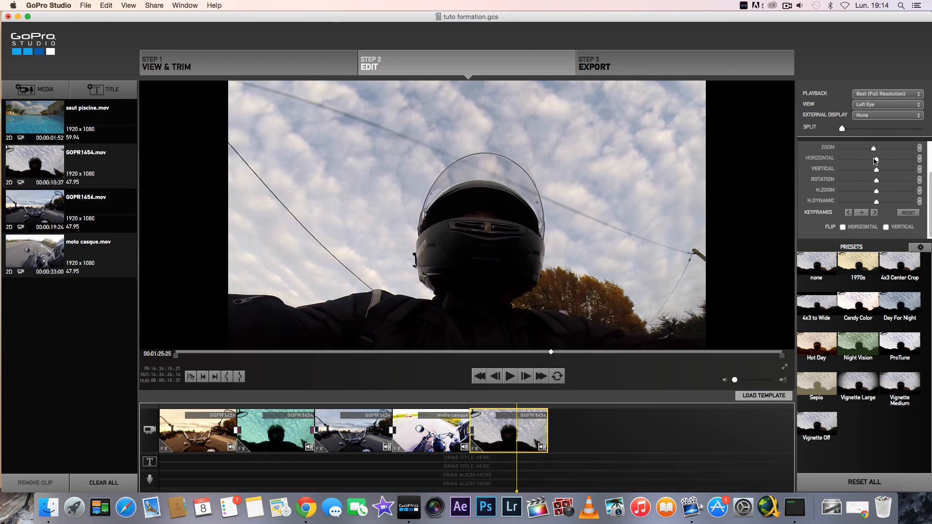
{"action": "scroll", "coordinate": [866, 180], "scroll_direction": "up", "scroll_amount": 2}
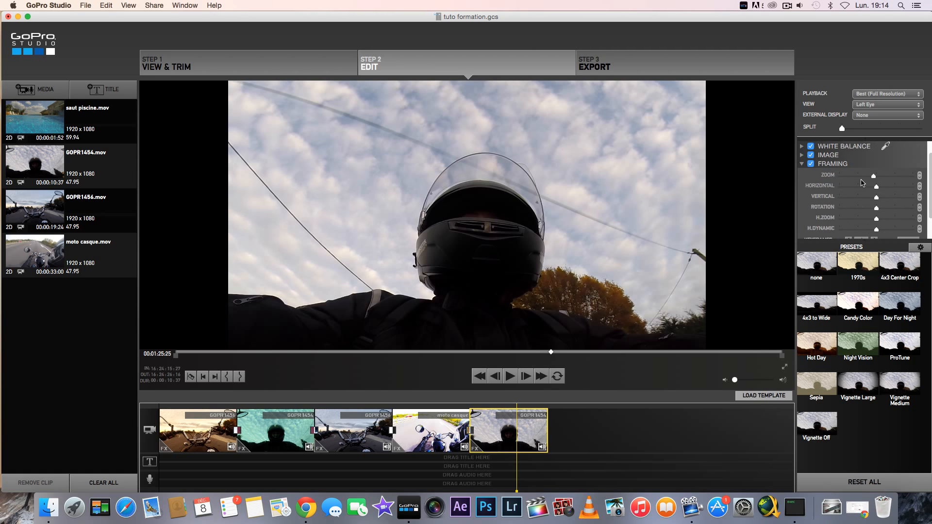
{"action": "left_click", "coordinate": [909, 233]}
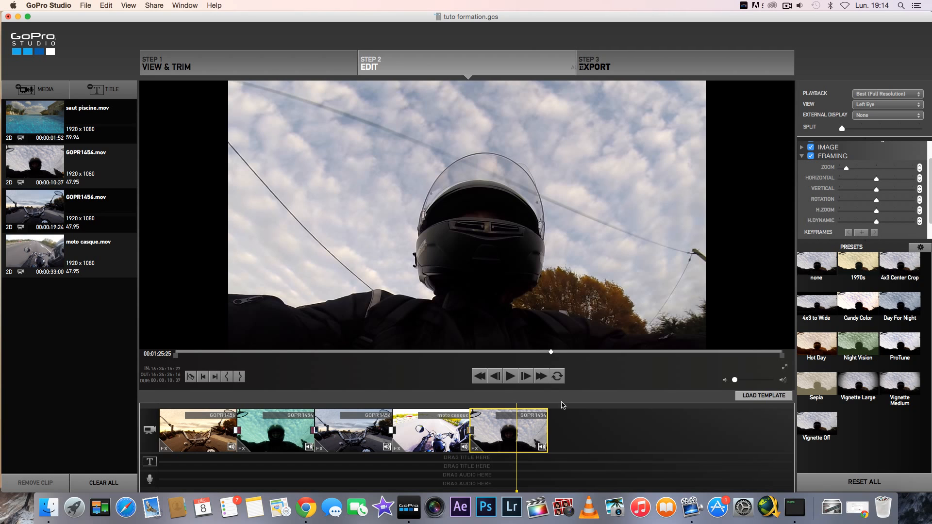
Rotate the last GOPR1454 clip slightly clockwise and try out its horizontal, vertical, H.Zoom and H.Dynamic framing settings.
{"action": "left_click_drag", "start_coordinate": [857, 179], "coordinate": [860, 210]}
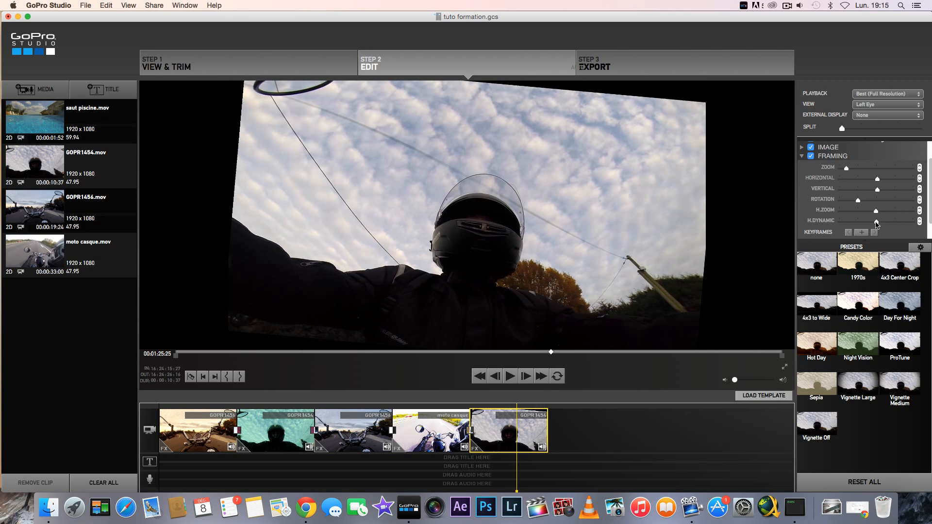
{"action": "left_click_drag", "start_coordinate": [872, 222], "coordinate": [862, 222]}
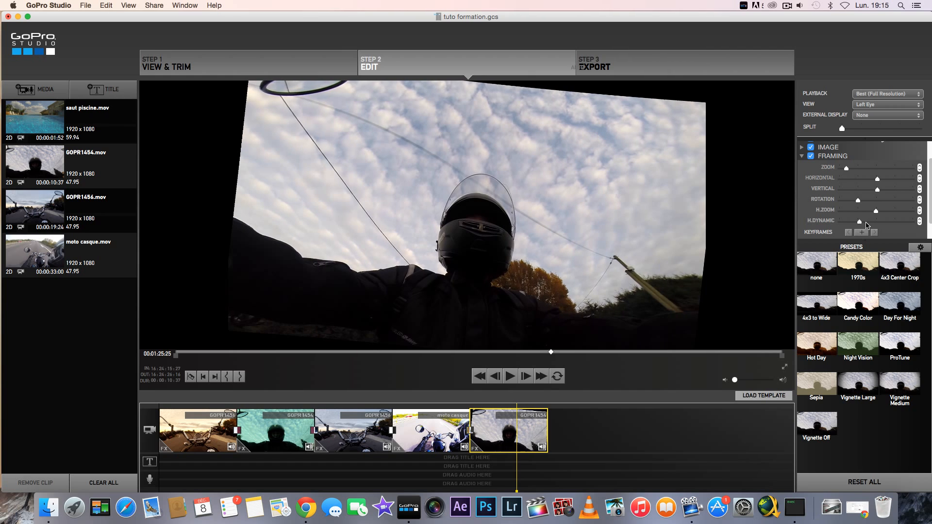
Try the horizontal and vertical flip options on the last GOPR1454 clip.
{"action": "scroll", "coordinate": [866, 213], "scroll_direction": "down", "scroll_amount": 2}
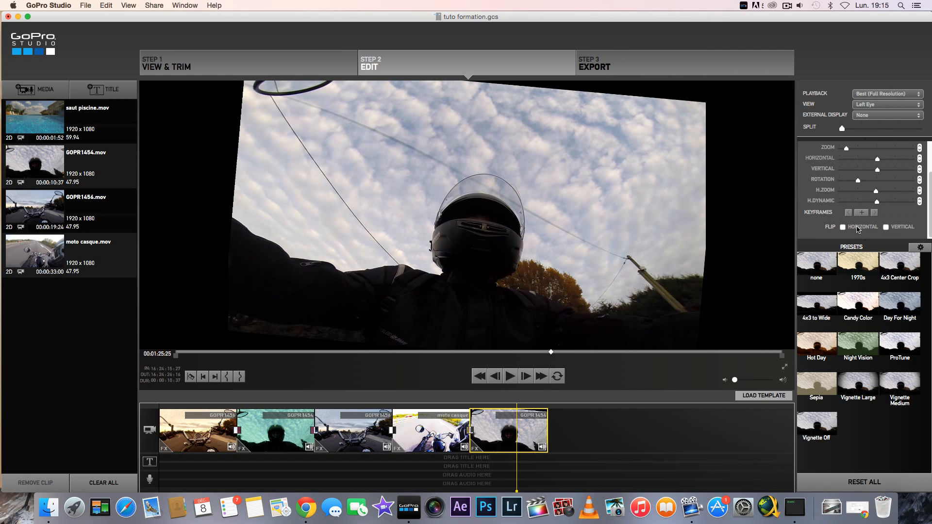
{"action": "left_click", "coordinate": [843, 227]}
{"action": "left_click", "coordinate": [844, 228]}
{"action": "left_click", "coordinate": [886, 227]}
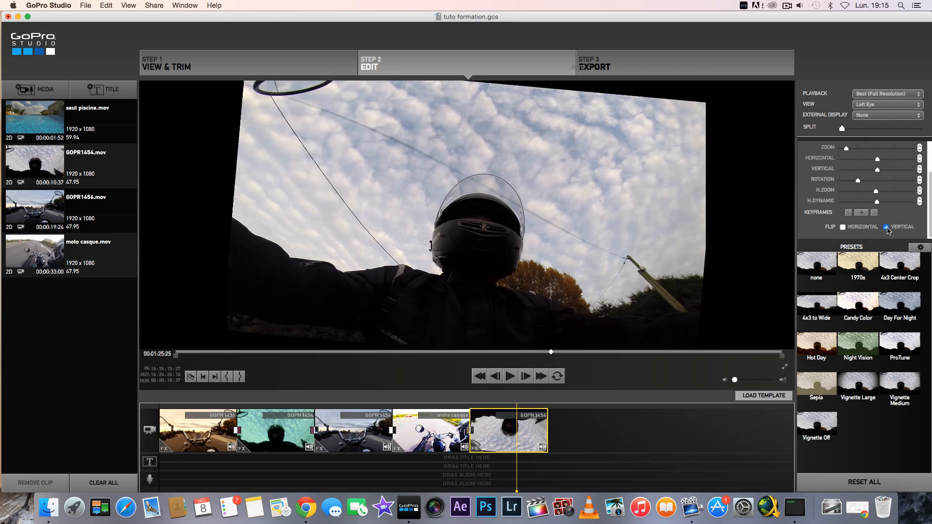
{"action": "left_click", "coordinate": [886, 228]}
{"action": "left_click", "coordinate": [843, 227]}
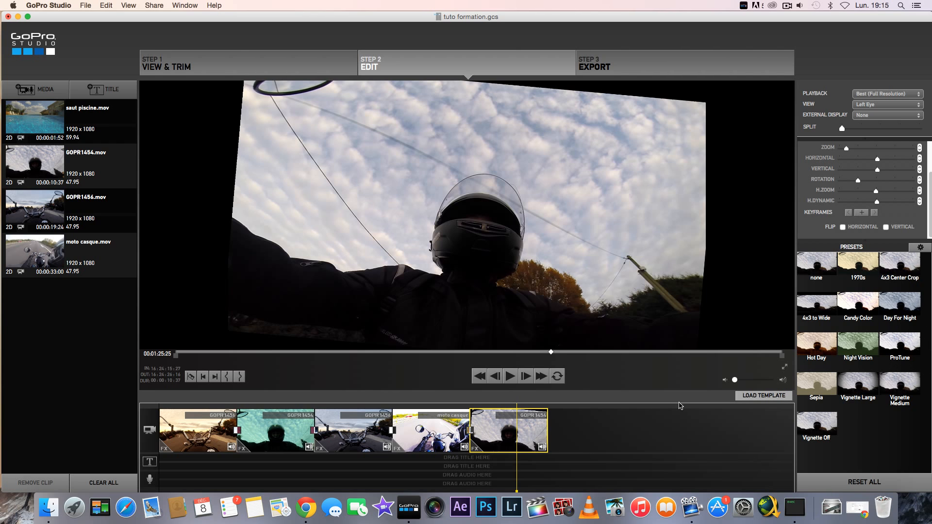
Append the moto casque.mov clip to the end of the timeline.
{"action": "left_click", "coordinate": [43, 120]}
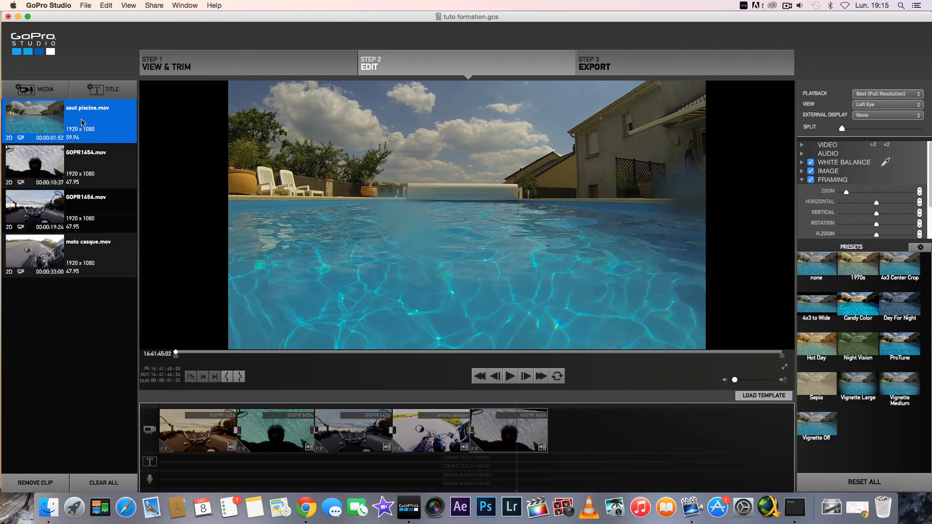
{"action": "left_click", "coordinate": [47, 213]}
{"action": "left_click_drag", "start_coordinate": [46, 247], "coordinate": [563, 418]}
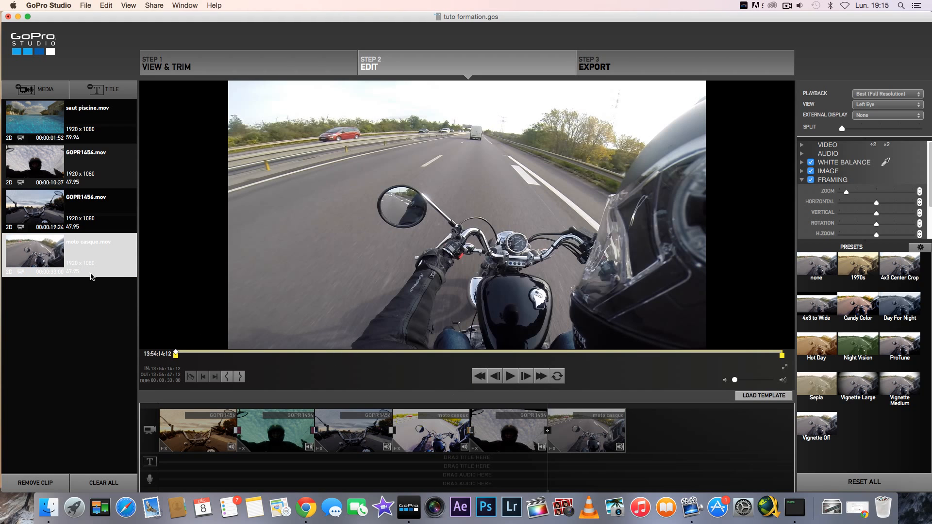
{"action": "left_click", "coordinate": [92, 303]}
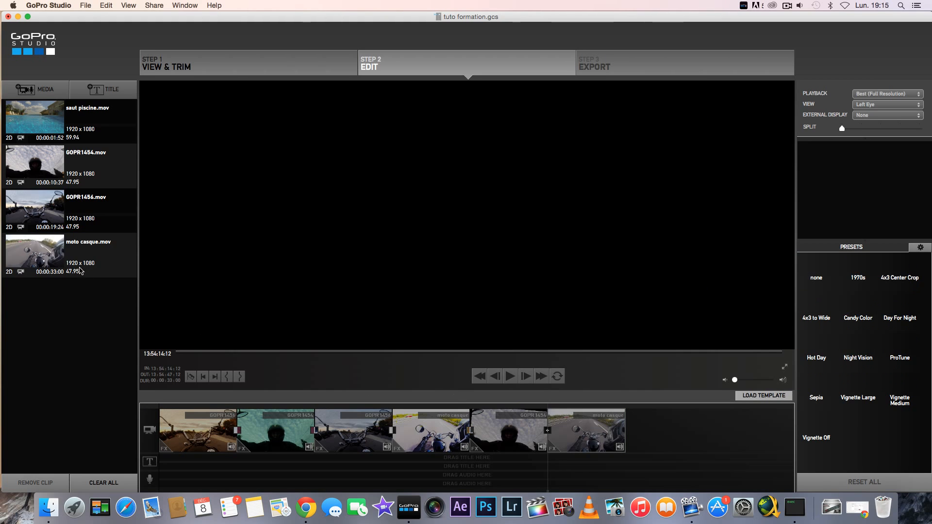
Apply the ProTune preset to the last moto casque clip and add a dissolve between it and the preceding GOPR1454 clip.
{"action": "left_click", "coordinate": [585, 432]}
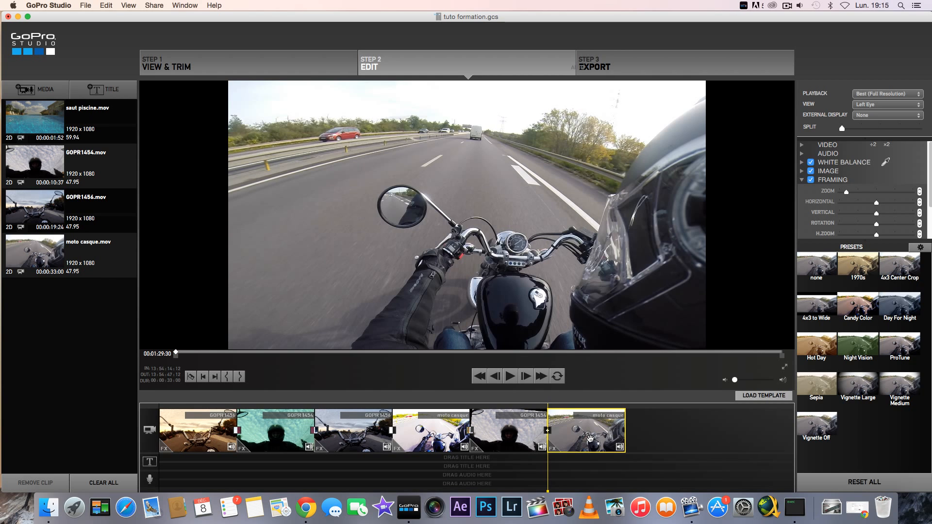
{"action": "left_click", "coordinate": [902, 346]}
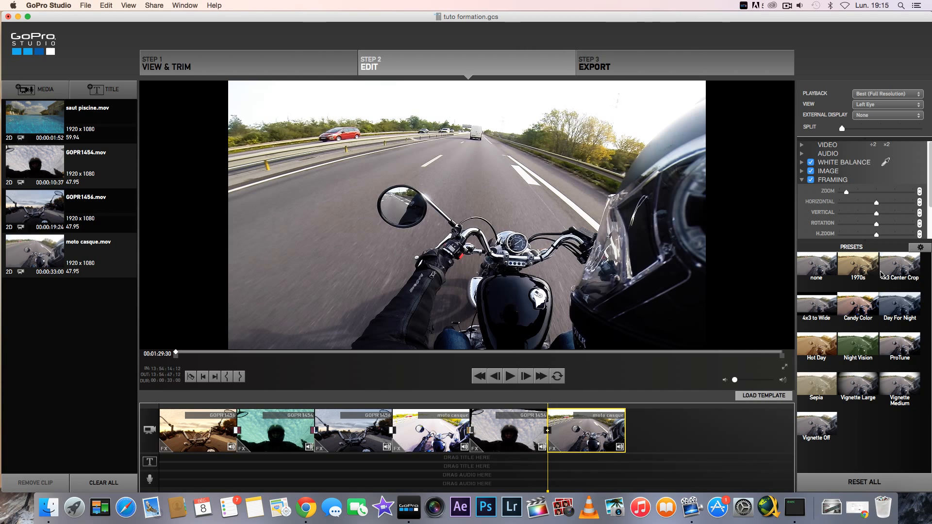
{"action": "left_click", "coordinate": [802, 180]}
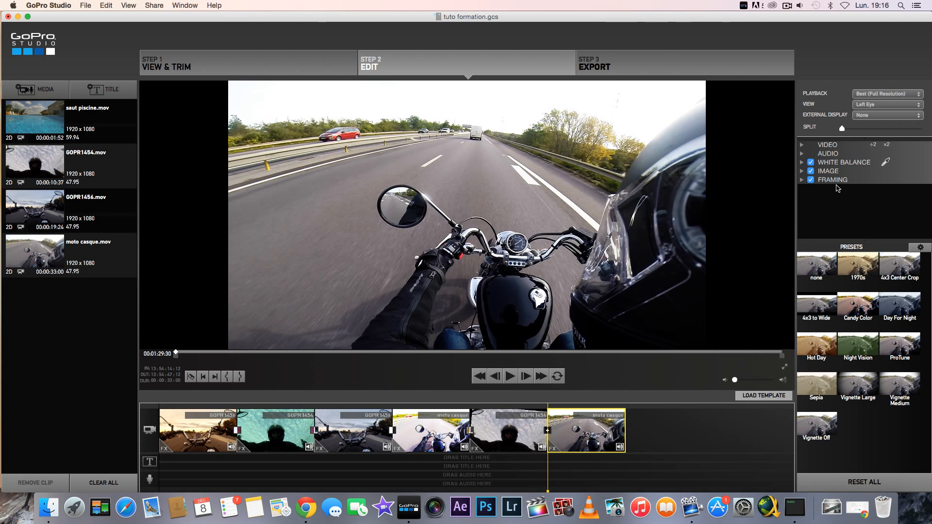
{"action": "left_click", "coordinate": [553, 414]}
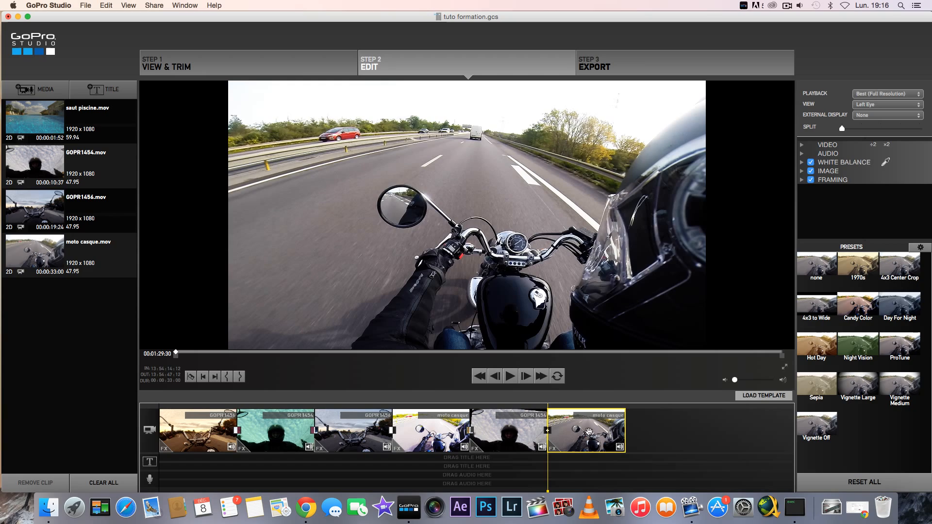
{"action": "left_click", "coordinate": [547, 430]}
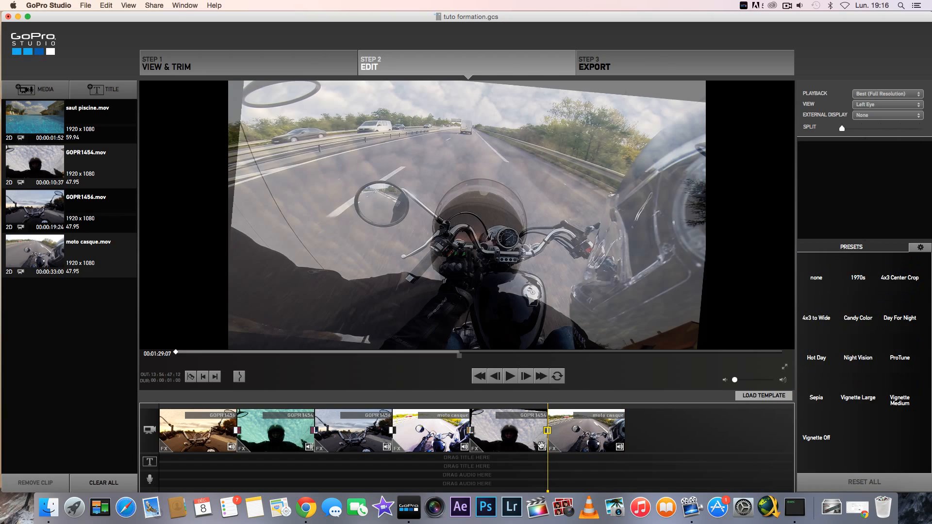
Scrub through the timeline clips and return the playhead to 00:00:01:32 in the first clip.
{"action": "left_click_drag", "start_coordinate": [161, 405], "coordinate": [464, 396]}
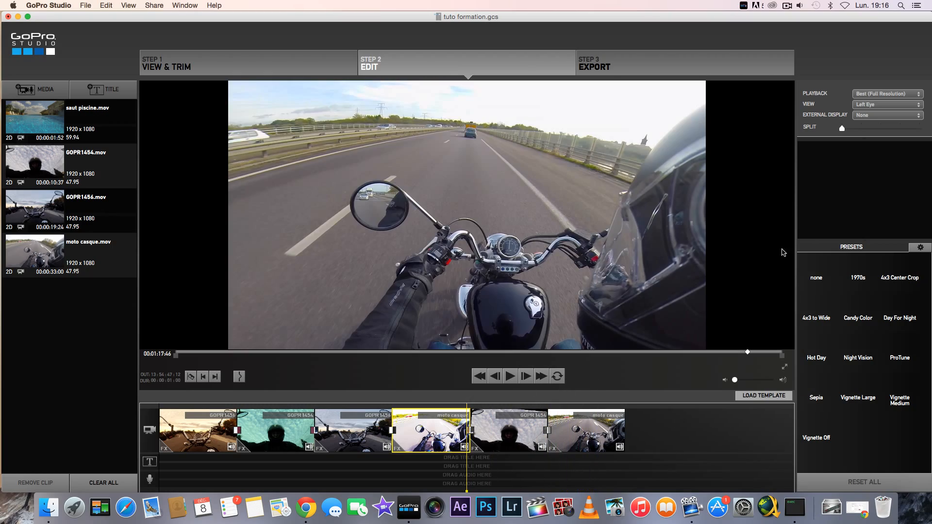
{"action": "left_click", "coordinate": [787, 6]}
{"action": "left_click", "coordinate": [797, 37]}
{"action": "left_click_drag", "start_coordinate": [606, 403], "coordinate": [644, 414]}
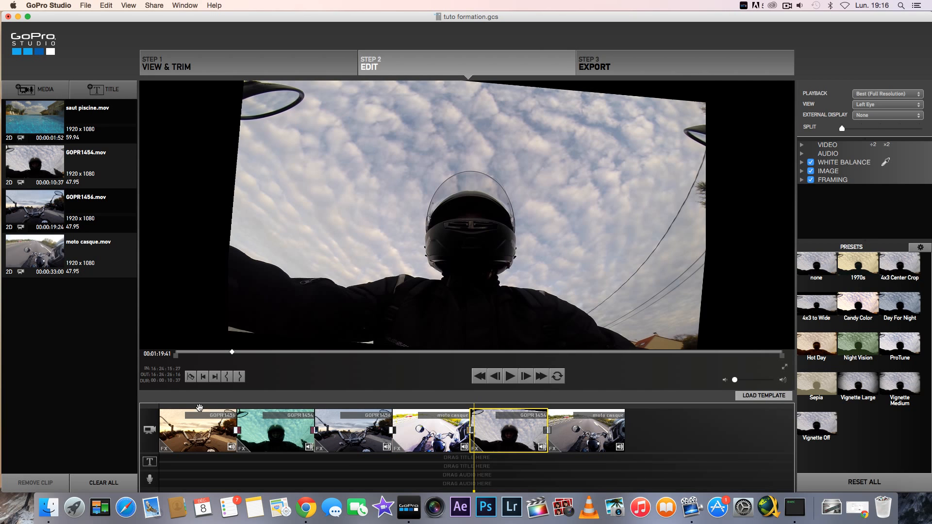
{"action": "left_click_drag", "start_coordinate": [199, 407], "coordinate": [168, 404]}
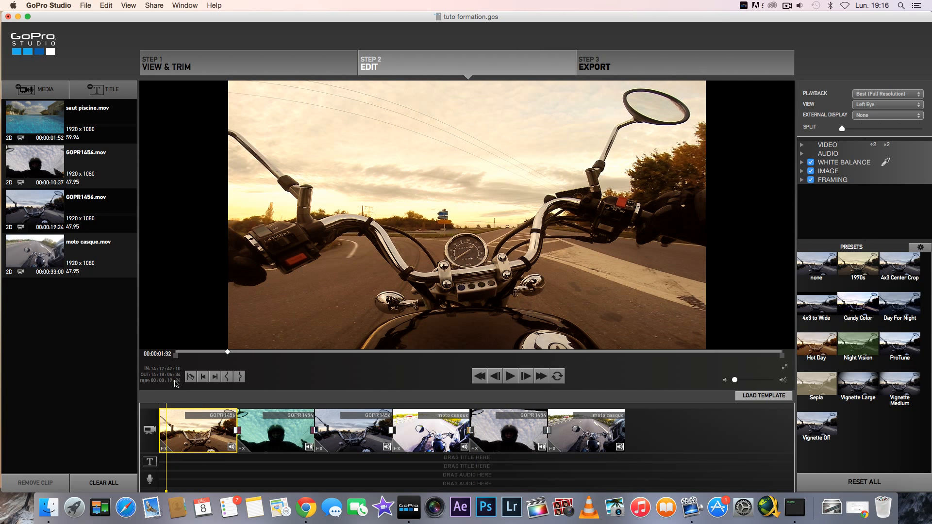
Create a new title and place it on the title track beneath the first clip, starting at 00:00:02:47.
{"action": "left_click", "coordinate": [98, 86]}
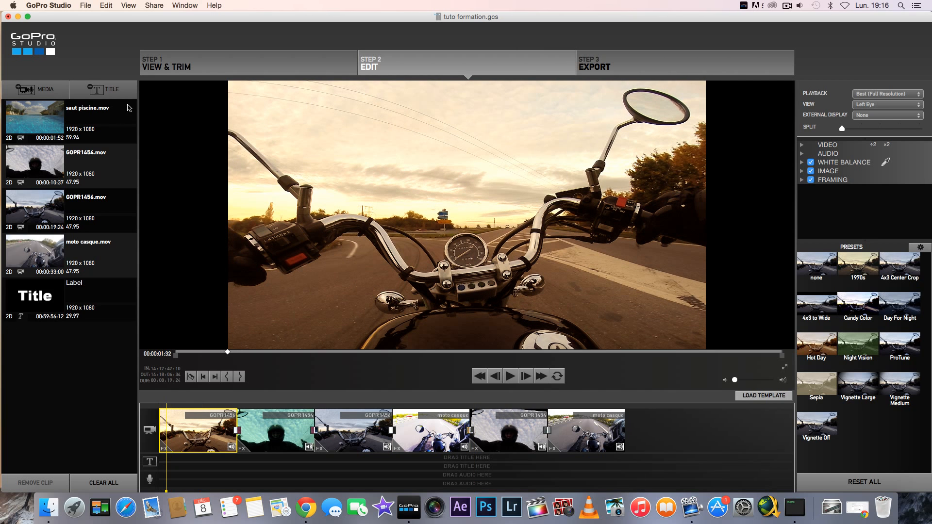
{"action": "left_click", "coordinate": [42, 303]}
{"action": "left_click", "coordinate": [67, 378]}
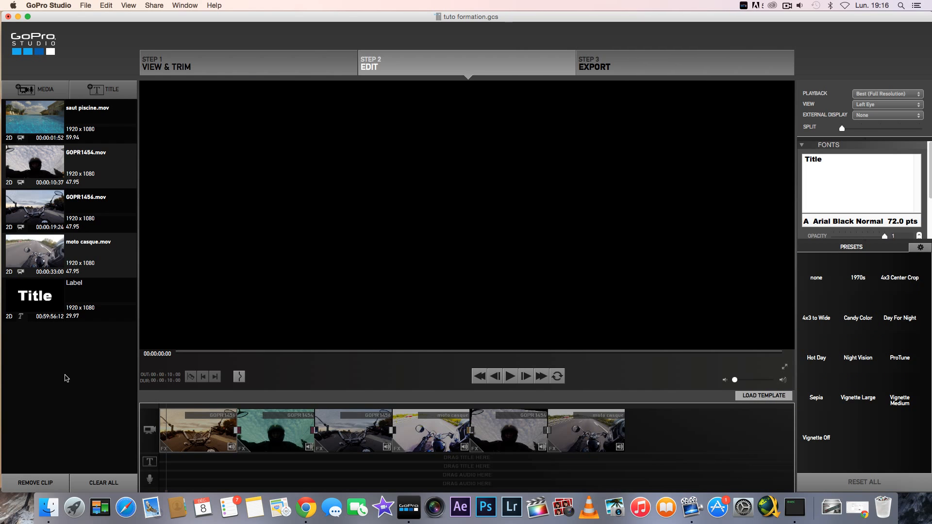
{"action": "left_click", "coordinate": [198, 405]}
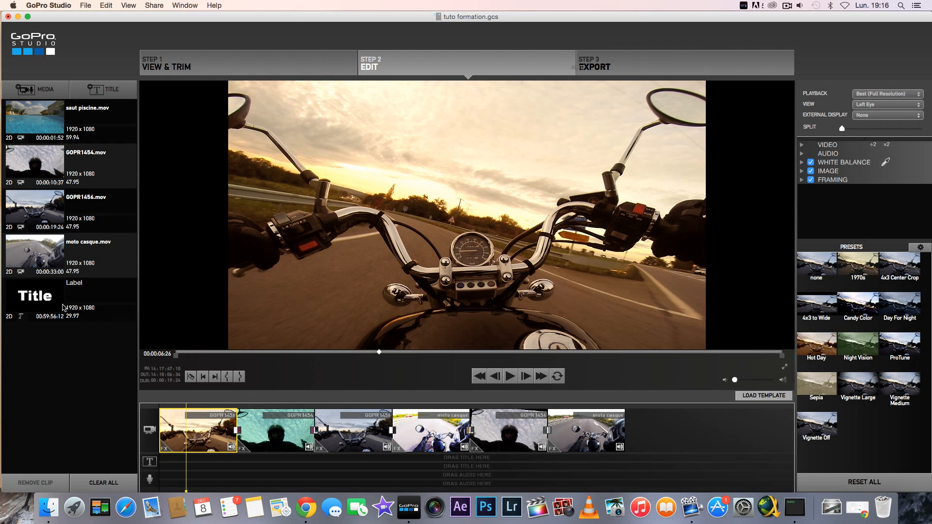
{"action": "left_click", "coordinate": [68, 306]}
{"action": "left_click_drag", "start_coordinate": [38, 301], "coordinate": [355, 459]}
{"action": "left_click_drag", "start_coordinate": [332, 459], "coordinate": [193, 460]}
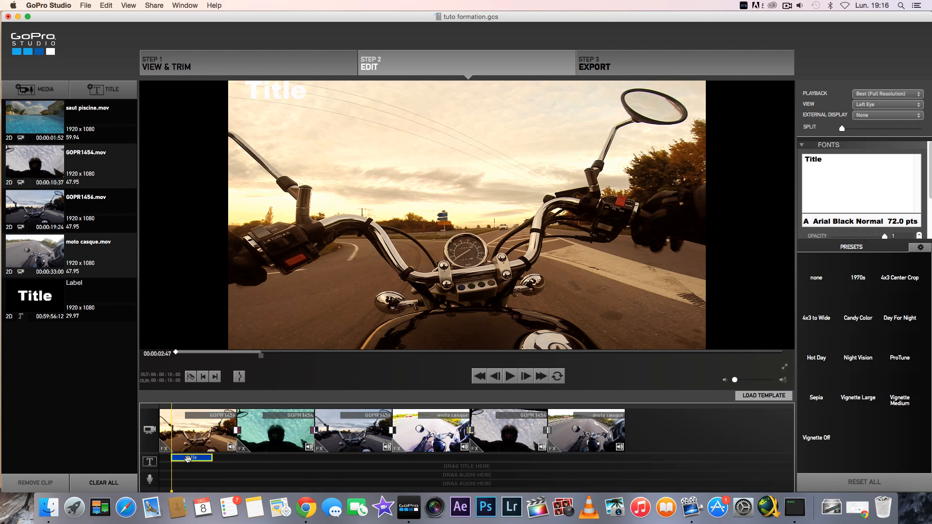
Place the playhead at 00:00:06:14 within the title and replace the title text with TUTOSGOPRO.
{"action": "left_click", "coordinate": [186, 408]}
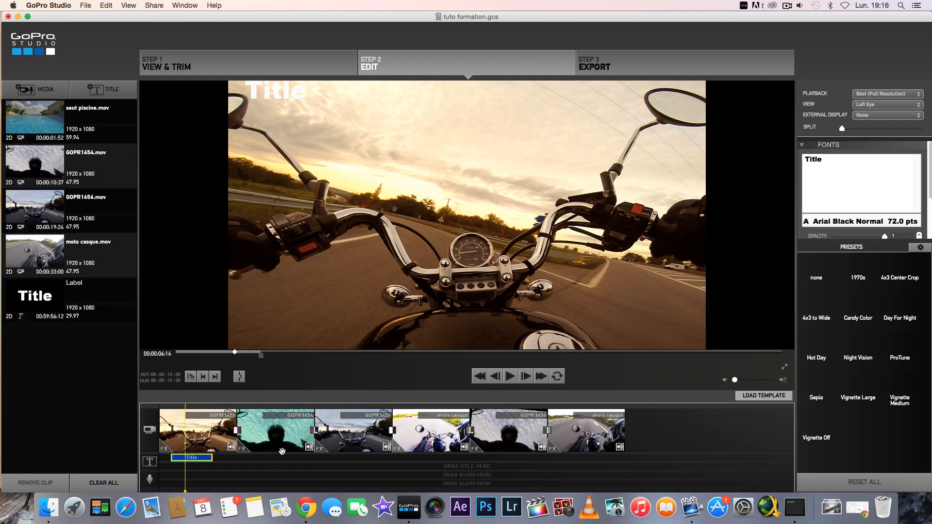
{"action": "left_click", "coordinate": [841, 164]}
{"action": "type", "text": "TUTOSG"}
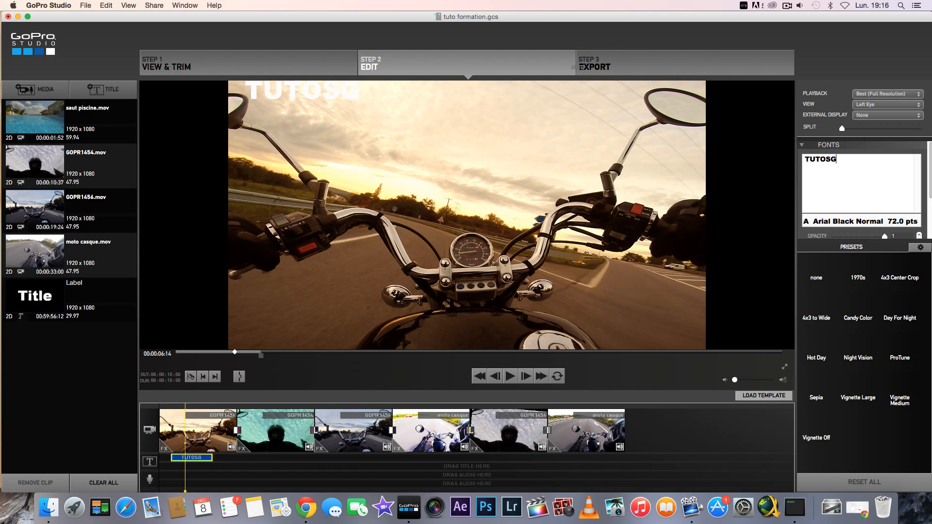
{"action": "type", "text": "OPRO"}
Set the TUTOSGOPRO title's font size to 48 points.
{"action": "left_click", "coordinate": [816, 221]}
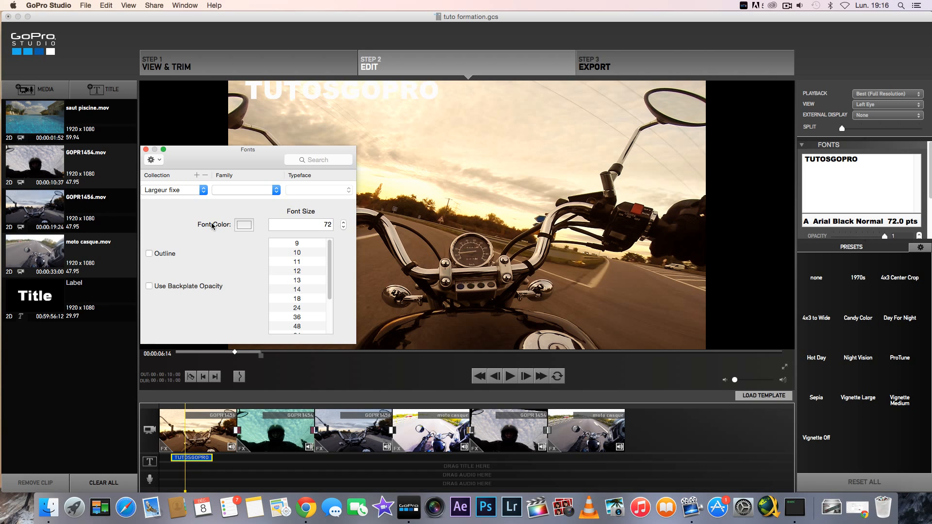
{"action": "left_click", "coordinate": [172, 190]}
{"action": "left_click", "coordinate": [247, 242]}
{"action": "left_click", "coordinate": [294, 289]}
{"action": "left_click", "coordinate": [316, 307]}
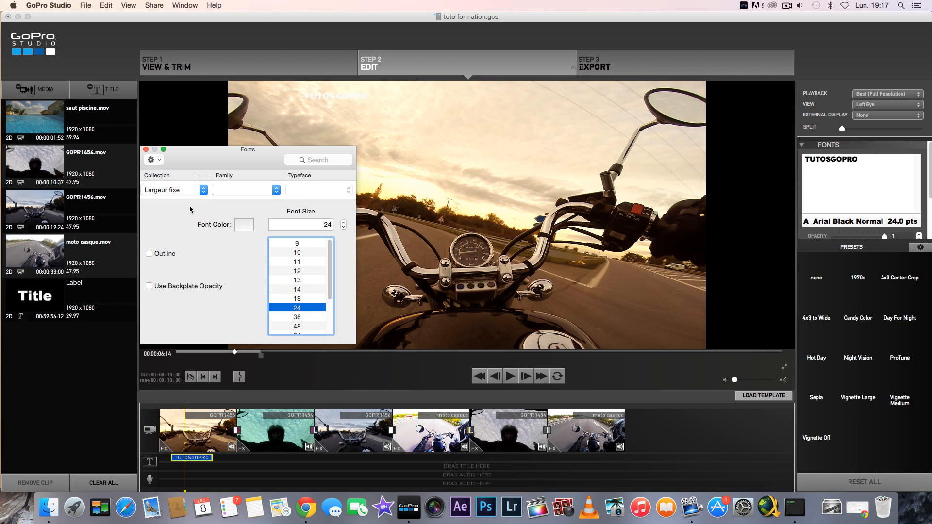
{"action": "left_click_drag", "start_coordinate": [286, 318], "coordinate": [307, 327]}
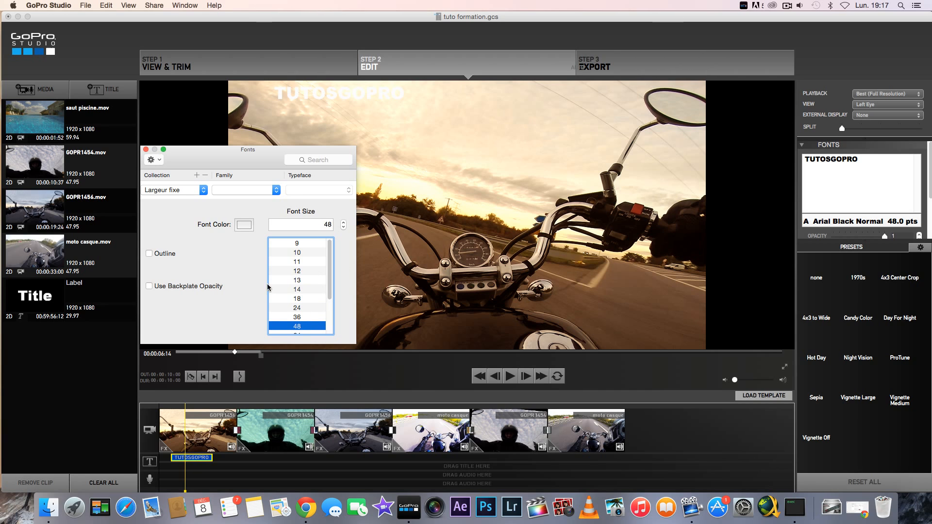
Change the title's font color to red and close the font settings.
{"action": "left_click", "coordinate": [244, 224]}
{"action": "left_click", "coordinate": [287, 293]}
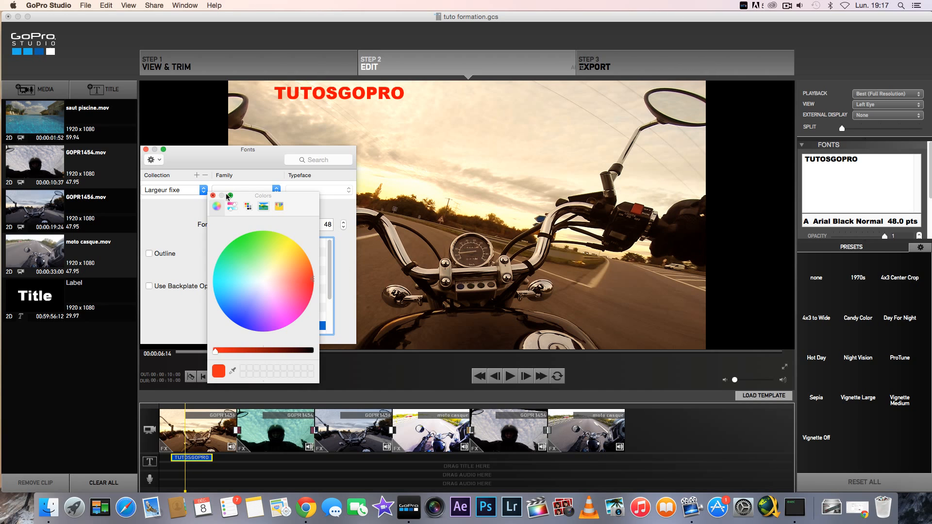
{"action": "left_click", "coordinate": [214, 196]}
{"action": "left_click", "coordinate": [145, 149]}
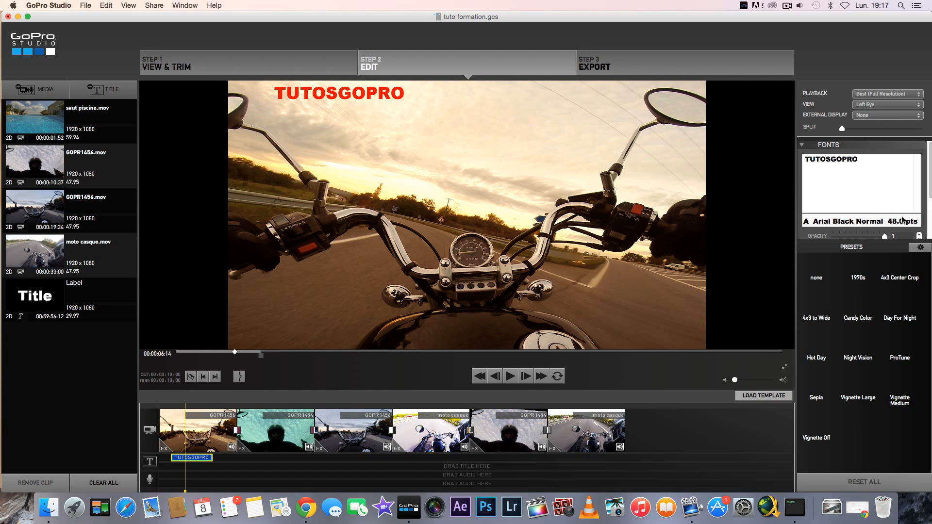
{"action": "left_click", "coordinate": [901, 220]}
{"action": "left_click", "coordinate": [145, 149]}
Enlarge the title settings area and set the title's opacity to about 0.91, baseline to -10 and parallax to about 2.08.
{"action": "left_click_drag", "start_coordinate": [864, 243], "coordinate": [875, 424]}
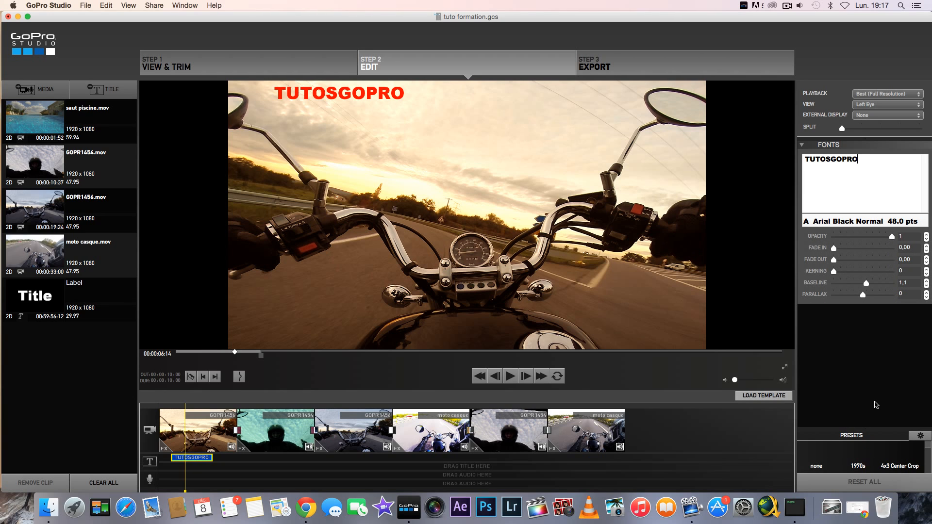
{"action": "left_click_drag", "start_coordinate": [892, 236], "coordinate": [886, 236]}
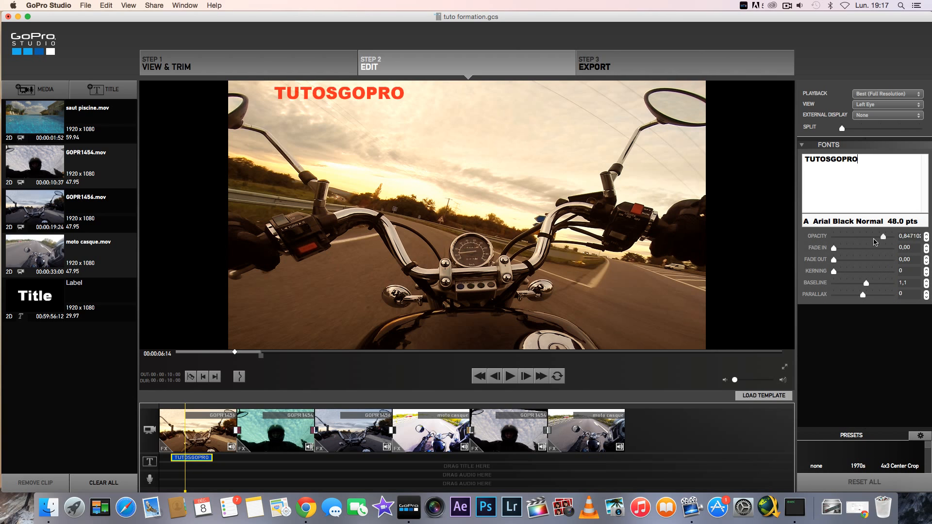
{"action": "left_click_drag", "start_coordinate": [833, 248], "coordinate": [806, 287]}
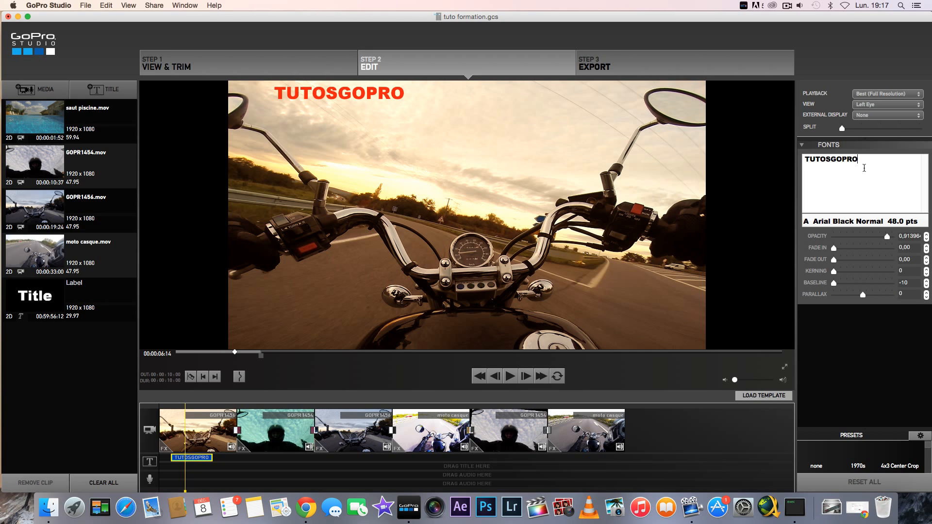
{"action": "mouse_move", "coordinate": [866, 298]}
{"action": "left_mouse_down"}
{"action": "mouse_move", "coordinate": [893, 296]}
{"action": "mouse_move", "coordinate": [815, 303]}
{"action": "mouse_move", "coordinate": [864, 296]}
{"action": "left_mouse_up"}
{"action": "left_click", "coordinate": [802, 145]}
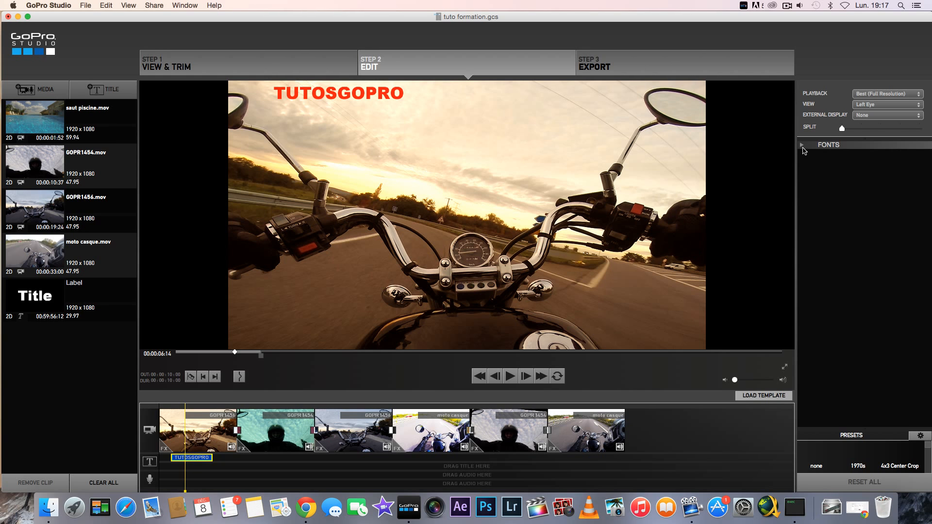
Preview the title, then adjust it on the title track to start at 00:00:09:15 and end beneath the fourth clip.
{"action": "left_click", "coordinate": [510, 376]}
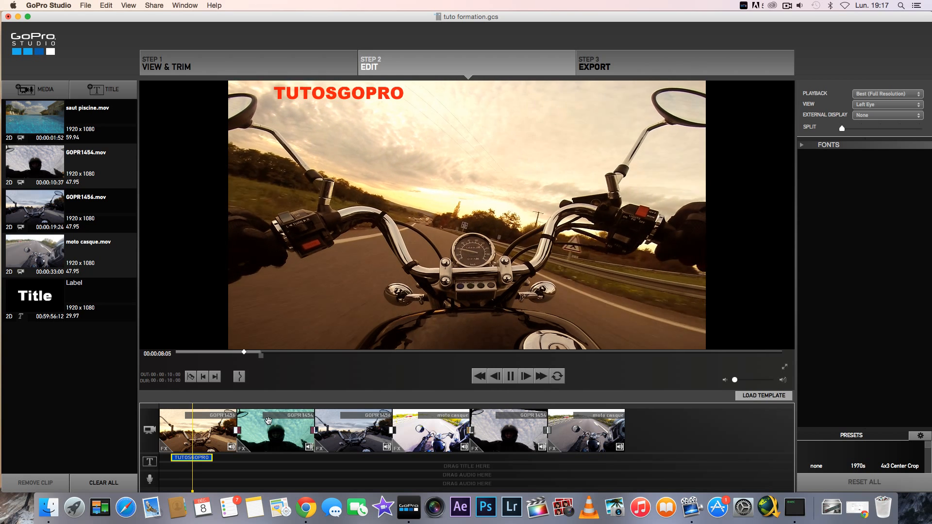
{"action": "key", "text": "space"}
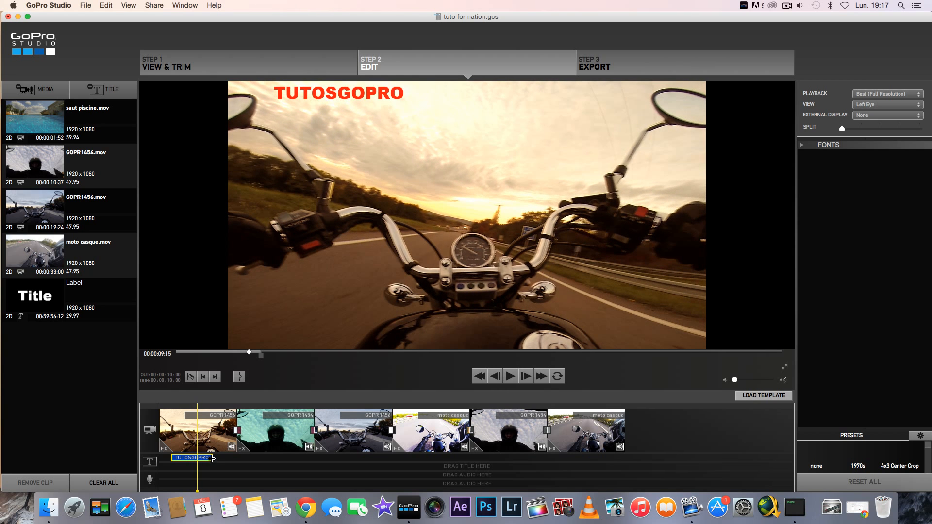
{"action": "left_click_drag", "start_coordinate": [211, 461], "coordinate": [427, 459]}
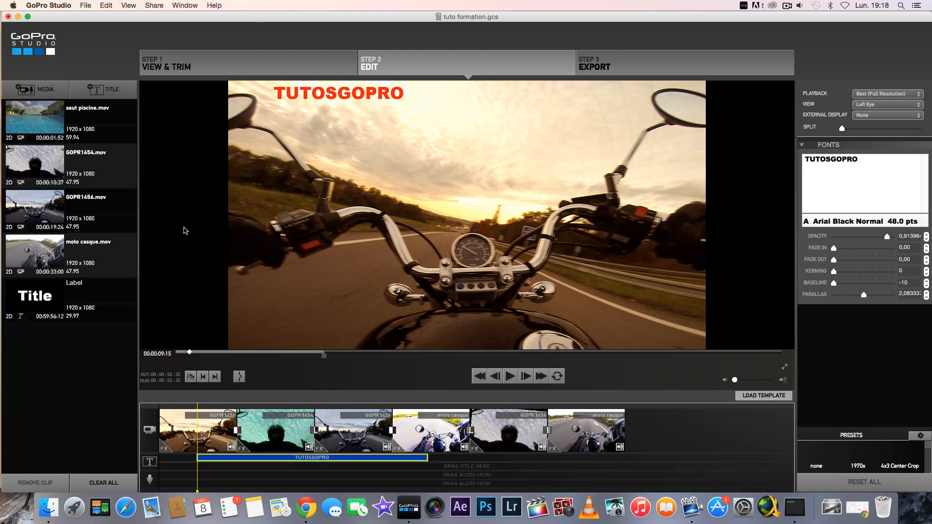
{"action": "key", "text": "super+o"}
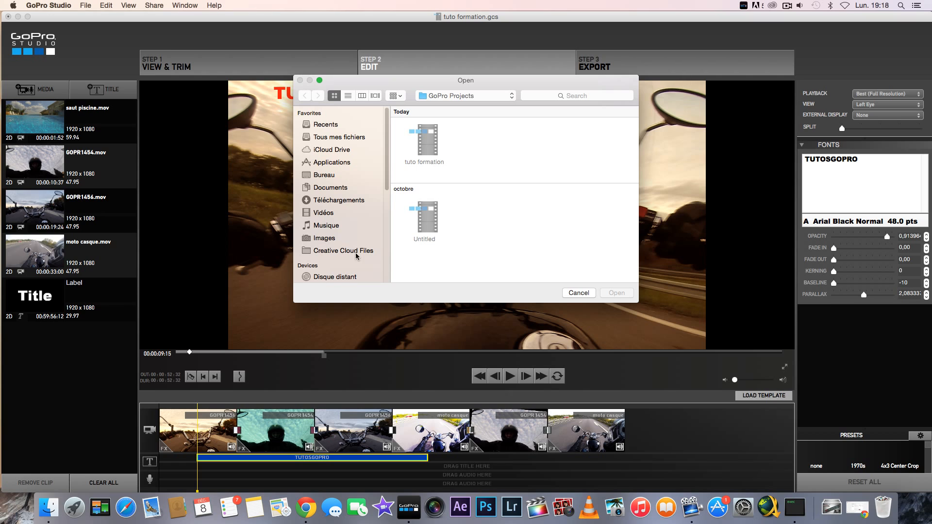
{"action": "left_click", "coordinate": [334, 226]}
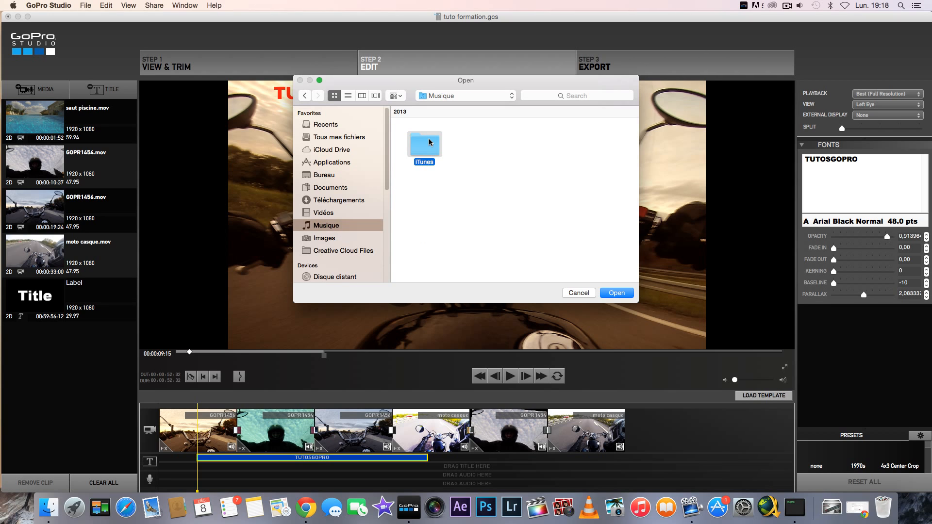
{"action": "double_click", "coordinate": [429, 143]}
{"action": "double_click", "coordinate": [429, 225]}
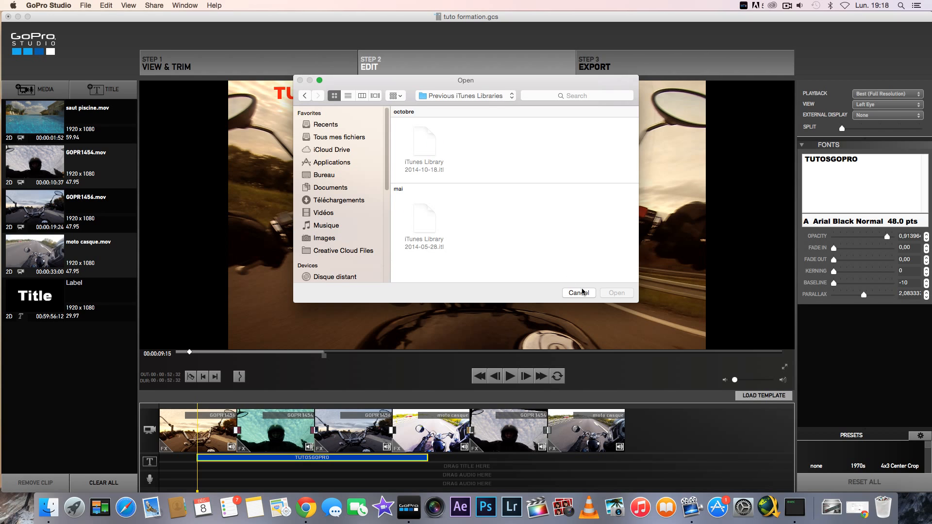
{"action": "left_click", "coordinate": [578, 293]}
Open the media import and browse from Musique through iTunes and iTunes Media to the Music folder.
{"action": "left_click", "coordinate": [41, 90]}
{"action": "left_click", "coordinate": [333, 224]}
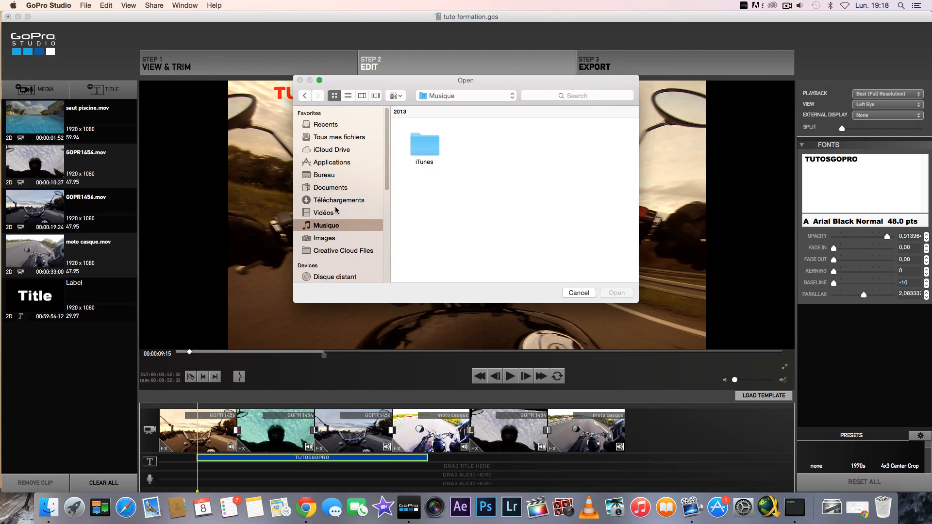
{"action": "double_click", "coordinate": [424, 146]}
{"action": "double_click", "coordinate": [424, 235]}
{"action": "scroll", "coordinate": [424, 239], "scroll_direction": "down", "scroll_amount": 5}
{"action": "scroll", "coordinate": [426, 146], "scroll_direction": "down", "scroll_amount": 3}
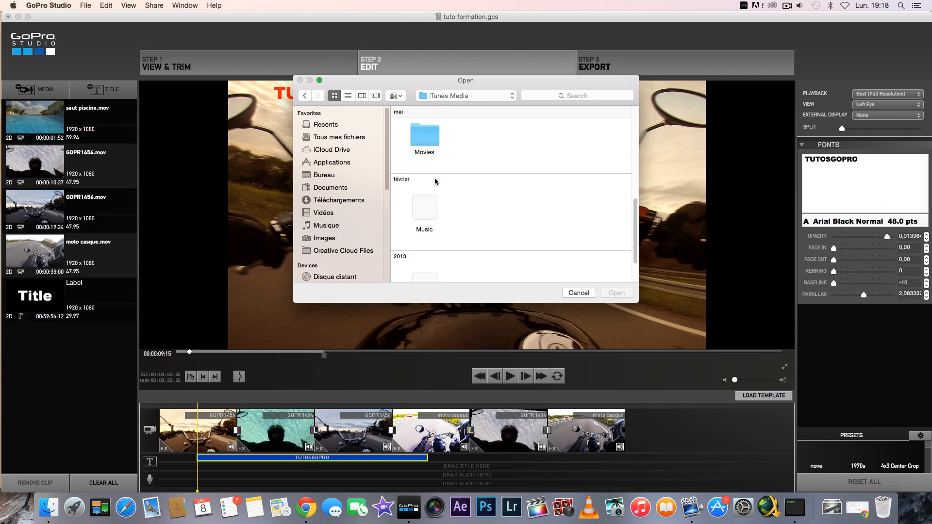
{"action": "double_click", "coordinate": [431, 168]}
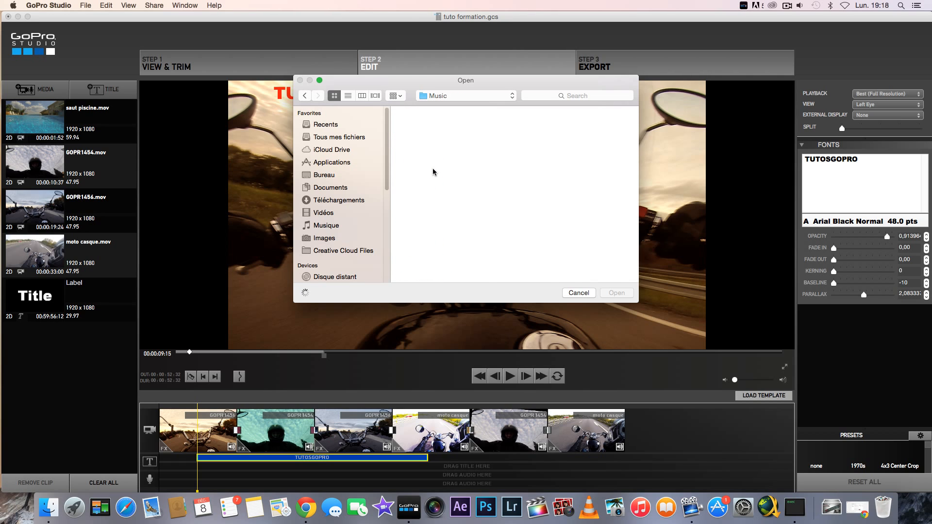
{"action": "scroll", "coordinate": [439, 177], "scroll_direction": "down", "scroll_amount": 5}
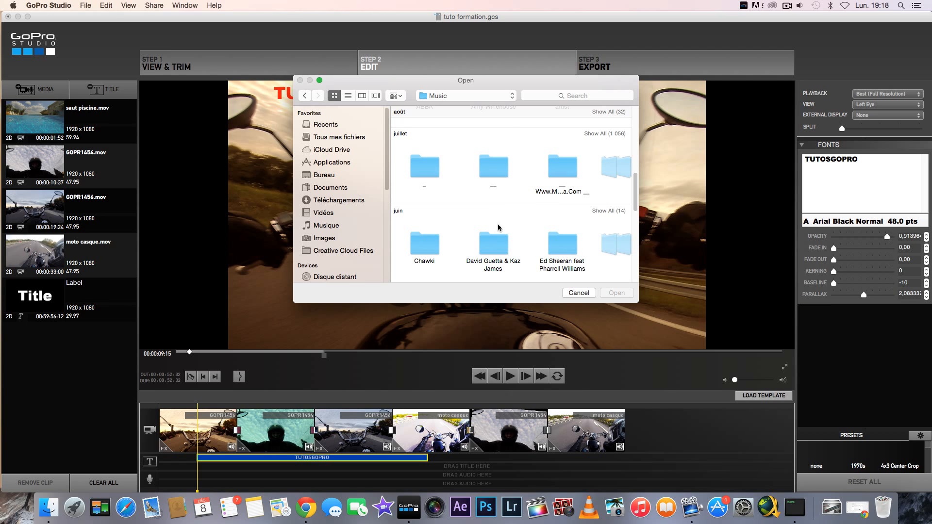
Import the Blast Off (Original Mix) MP3 from the David Guetta & Kaz James folder.
{"action": "double_click", "coordinate": [493, 244]}
{"action": "double_click", "coordinate": [413, 139]}
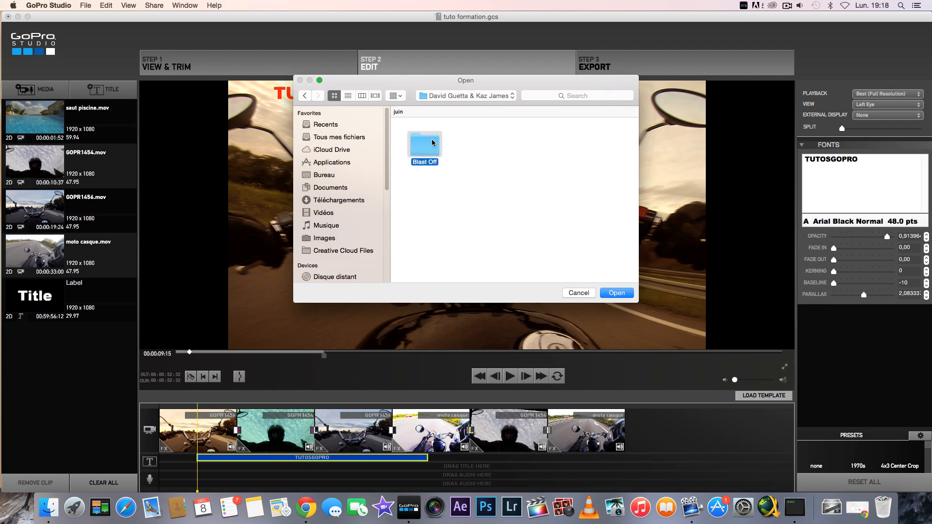
{"action": "left_click", "coordinate": [427, 145]}
{"action": "left_click", "coordinate": [615, 293]}
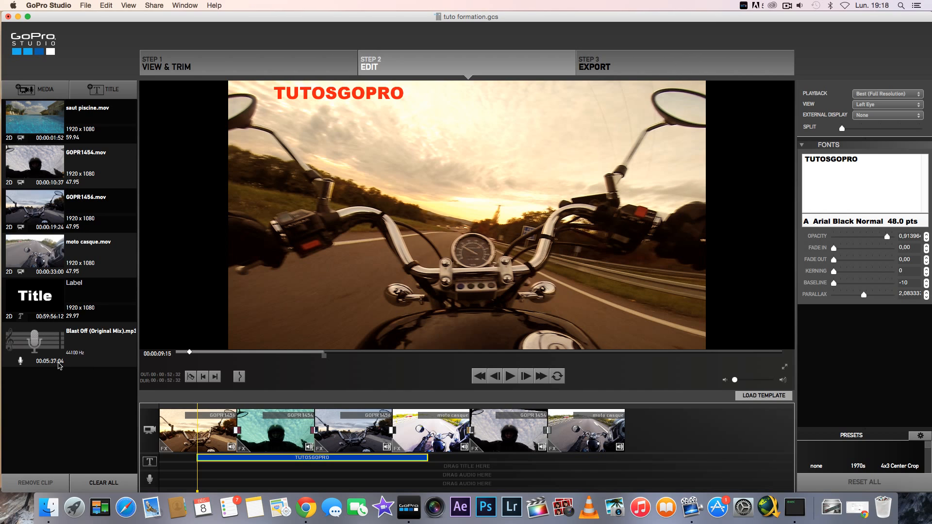
Place Blast Off at the start of the audio track and set its fade in and fade out to about 1.11.
{"action": "left_click_drag", "start_coordinate": [37, 345], "coordinate": [161, 470]}
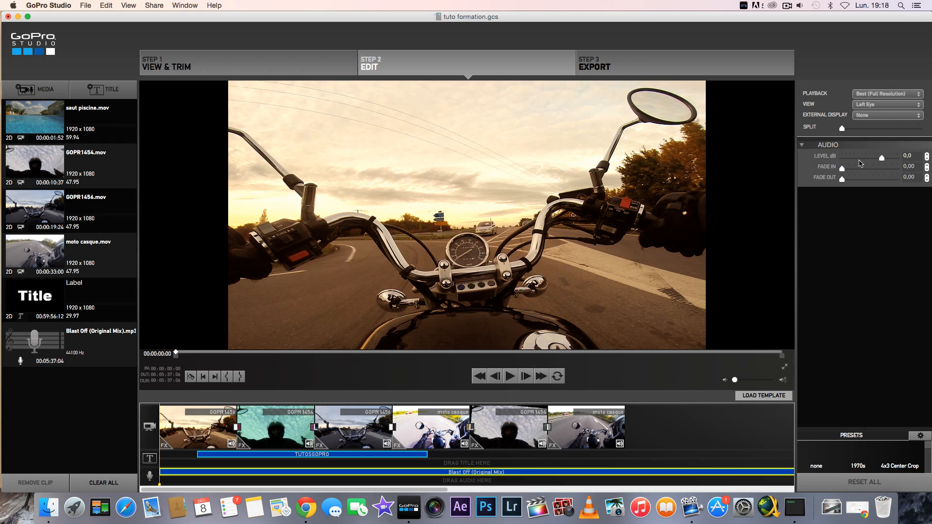
{"action": "left_click_drag", "start_coordinate": [880, 164], "coordinate": [772, 154]}
{"action": "left_click_drag", "start_coordinate": [843, 160], "coordinate": [848, 182]}
Split the music at the end of the last video clip, about 00:02:02:01, and delete the excess part.
{"action": "left_click_drag", "start_coordinate": [388, 490], "coordinate": [735, 500]}
{"action": "left_click", "coordinate": [718, 472]}
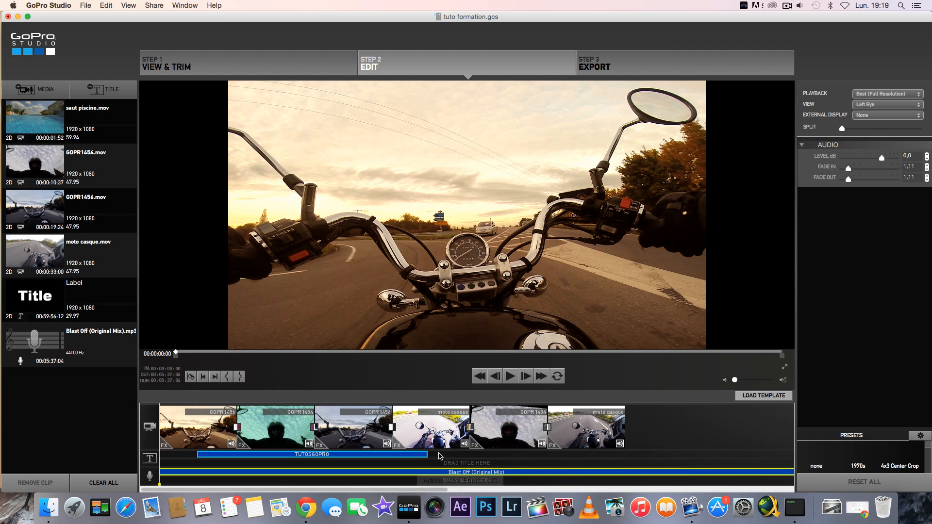
{"action": "left_click_drag", "start_coordinate": [487, 489], "coordinate": [747, 489]}
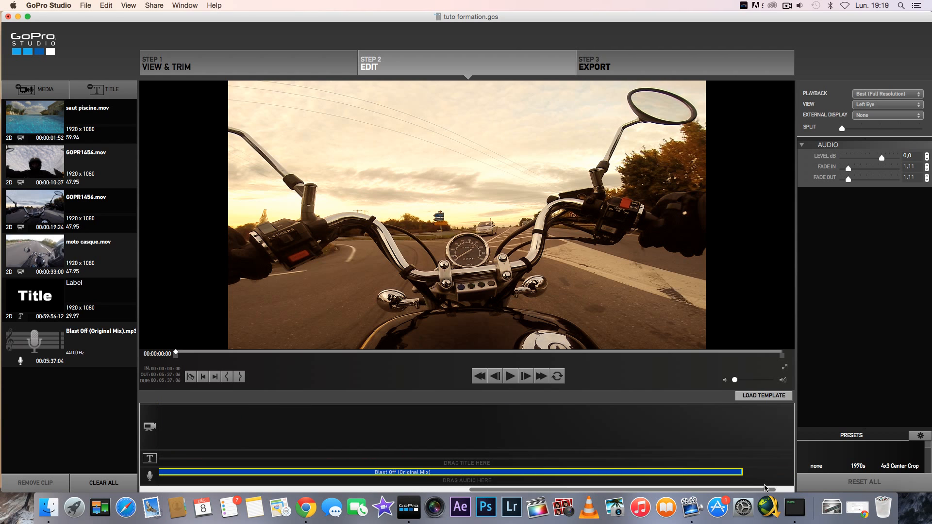
{"action": "left_click", "coordinate": [741, 471]}
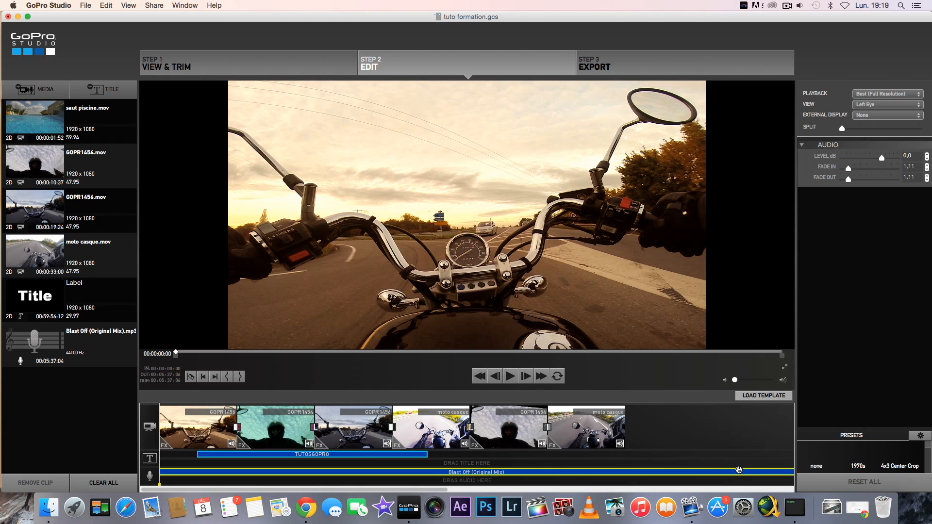
{"action": "scroll", "coordinate": [515, 478], "scroll_direction": "right", "scroll_amount": 5}
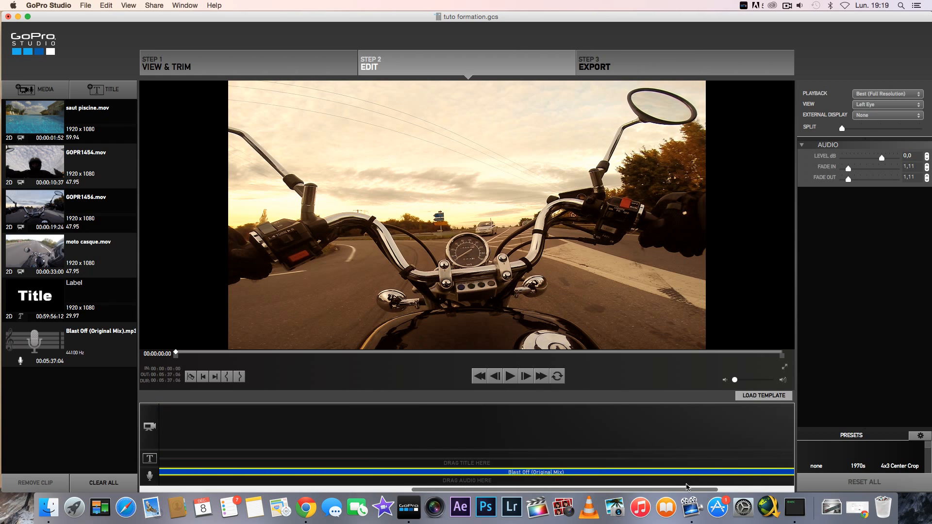
{"action": "left_click", "coordinate": [421, 468]}
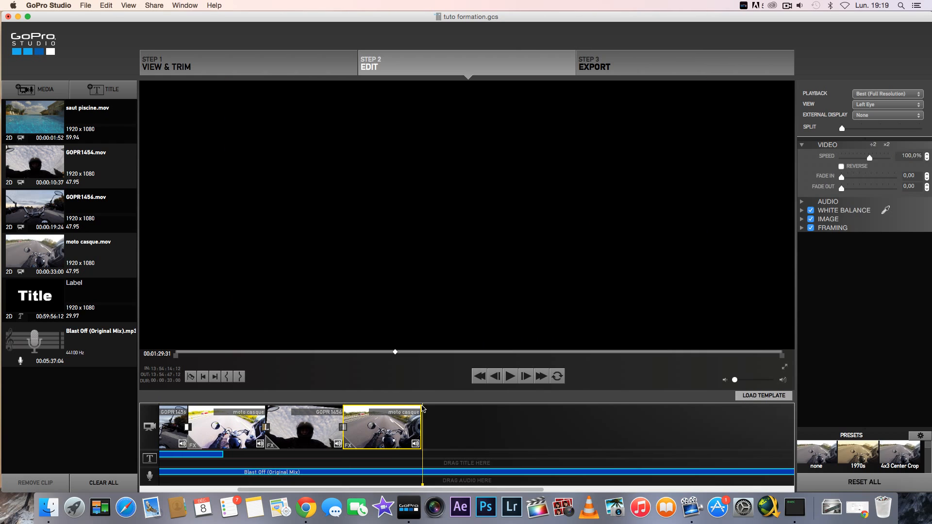
{"action": "left_click", "coordinate": [190, 376]}
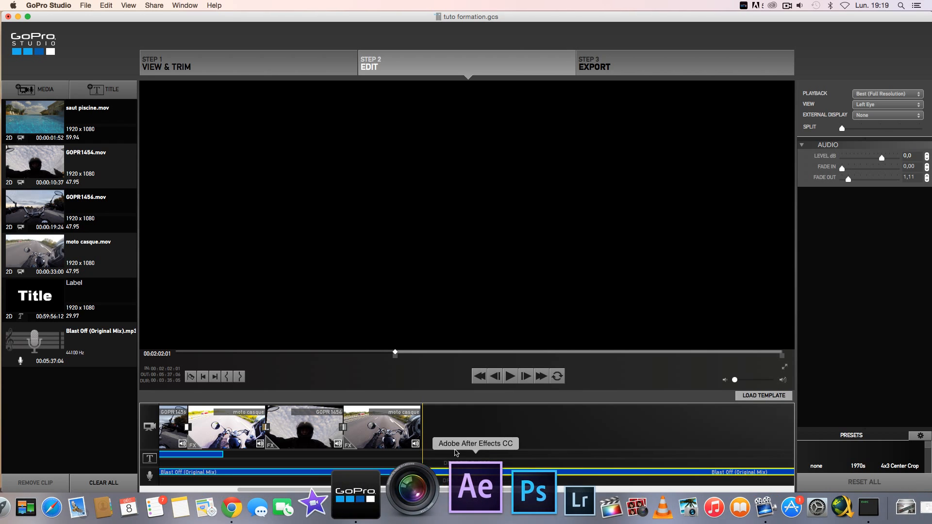
{"action": "key", "text": "BackSpace"}
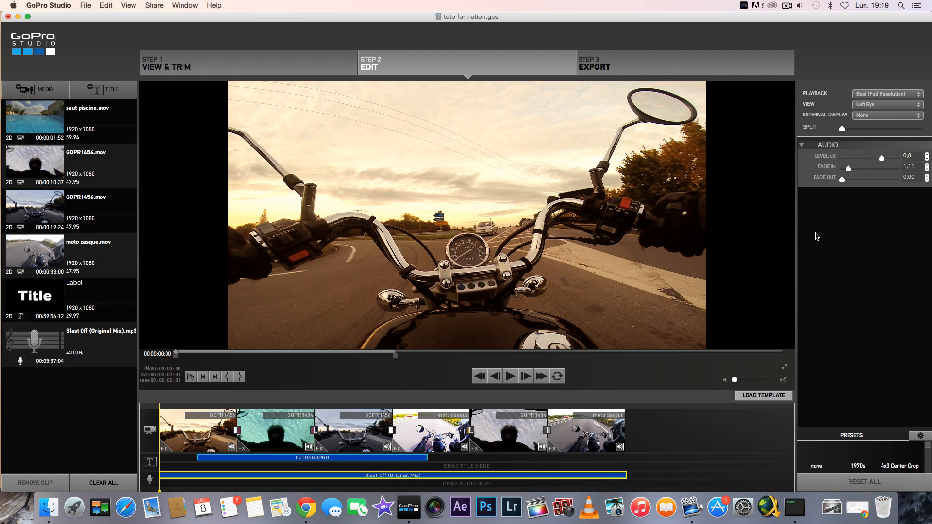
Set the music's fade out to about 1.61 and shift the TUTOSGOPRO title to start beneath the second clip.
{"action": "left_click_drag", "start_coordinate": [842, 180], "coordinate": [852, 179]}
{"action": "mouse_move", "coordinate": [338, 458]}
{"action": "left_mouse_down"}
{"action": "mouse_move", "coordinate": [407, 465]}
{"action": "mouse_move", "coordinate": [336, 458]}
{"action": "left_mouse_up"}
{"action": "left_click", "coordinate": [373, 475]}
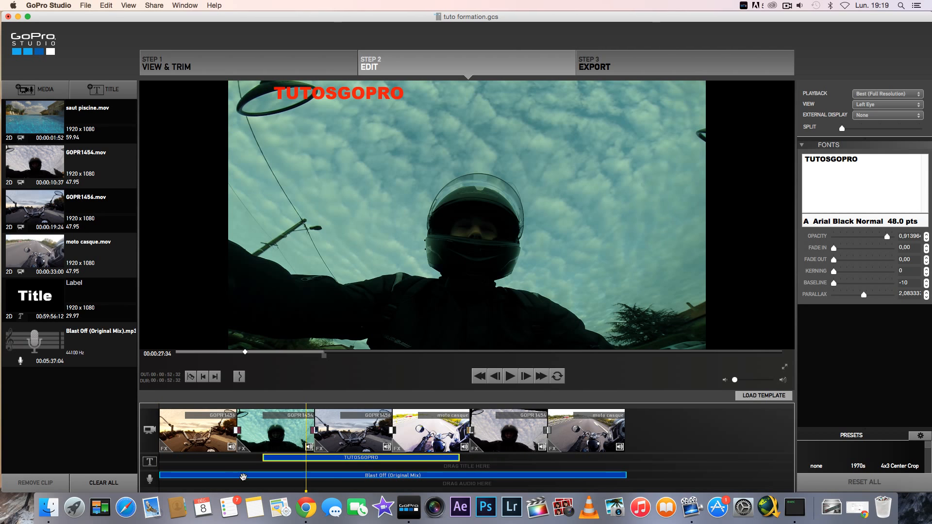
Move the music along its track, extend its duration to about 00:02:14:24, and return it to the timeline's start.
{"action": "left_click_drag", "start_coordinate": [260, 475], "coordinate": [370, 476]}
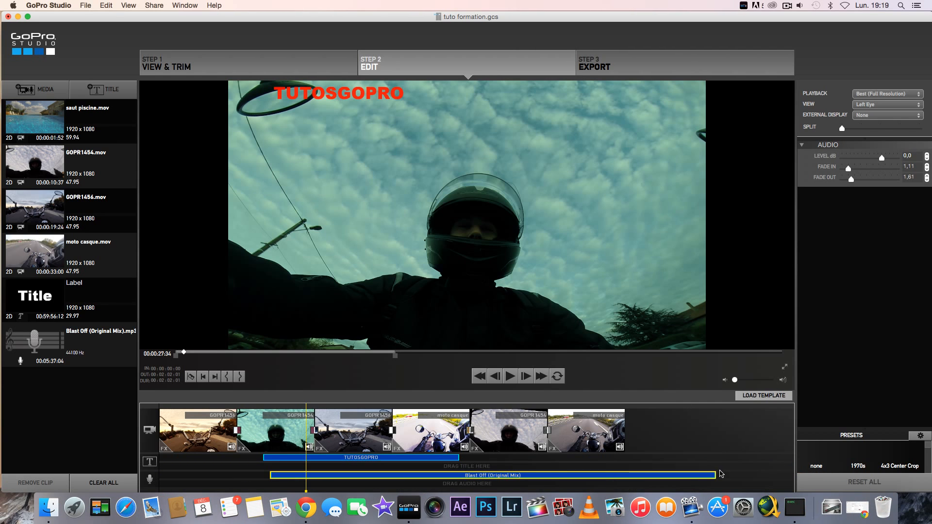
{"action": "left_click_drag", "start_coordinate": [716, 474], "coordinate": [763, 472]}
{"action": "left_click_drag", "start_coordinate": [505, 470], "coordinate": [394, 471]}
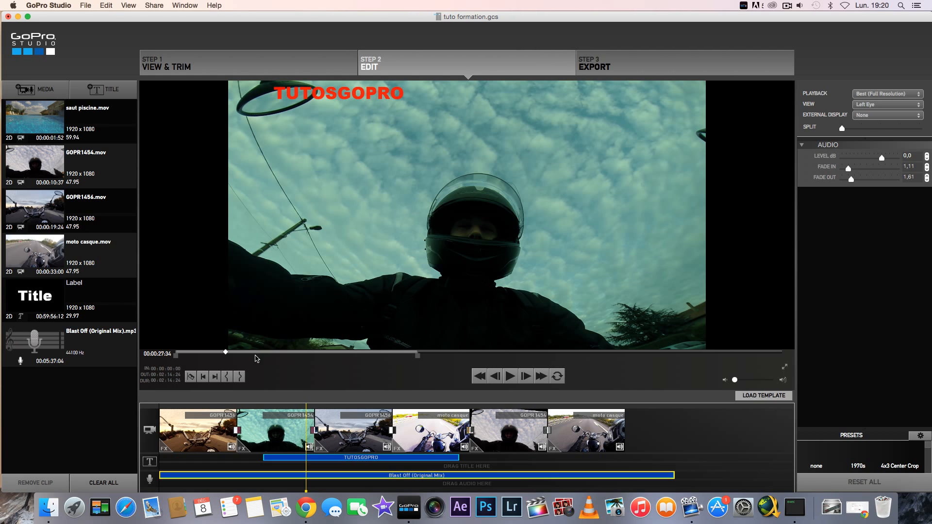
Preview the second clip with playback and frame stepping, then return the playhead near the start of the edit.
{"action": "left_click_drag", "start_coordinate": [191, 410], "coordinate": [283, 408]}
{"action": "left_click", "coordinate": [515, 377]}
{"action": "left_click", "coordinate": [514, 380]}
{"action": "left_click", "coordinate": [528, 380]}
{"action": "left_click", "coordinate": [528, 380]}
{"action": "left_click", "coordinate": [527, 380]}
{"action": "left_click", "coordinate": [527, 380]}
{"action": "left_click", "coordinate": [527, 380]}
{"action": "left_click", "coordinate": [527, 380]}
{"action": "left_click", "coordinate": [510, 378]}
{"action": "left_click", "coordinate": [510, 378]}
{"action": "left_click", "coordinate": [540, 377]}
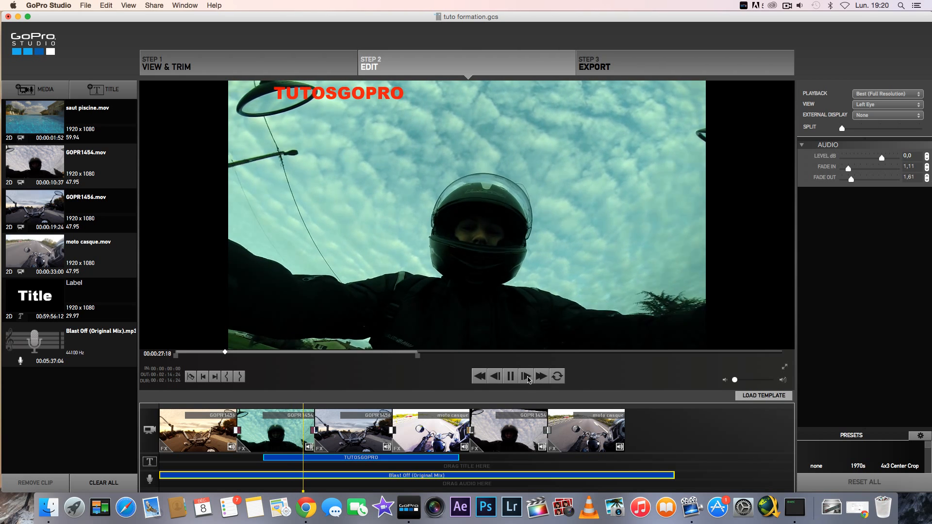
{"action": "left_click", "coordinate": [510, 377]}
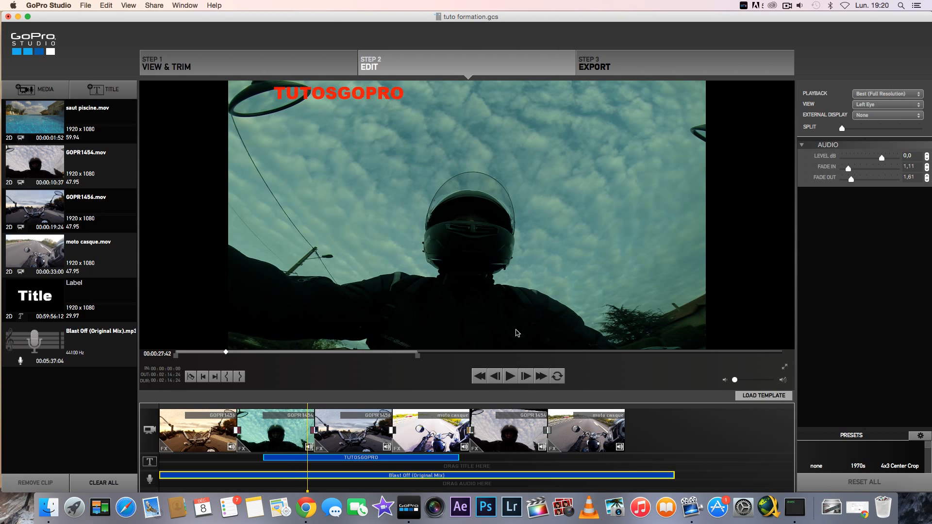
{"action": "left_click", "coordinate": [168, 408]}
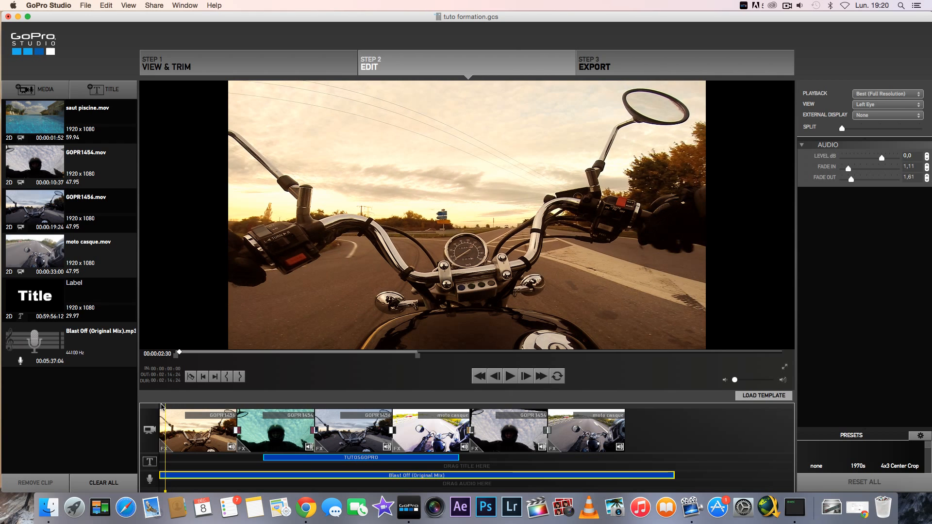
Add the saut piscine clip after the last clip on the video track.
{"action": "left_click_drag", "start_coordinate": [65, 118], "coordinate": [649, 426]}
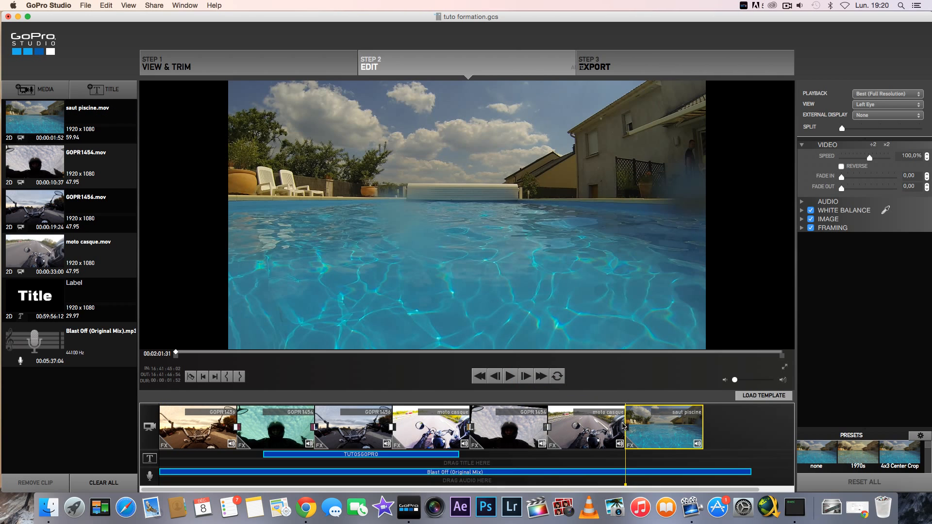
Try a transition between the last moto casque clip and the saut piscine clip, scrub through it, and remove it.
{"action": "left_click", "coordinate": [625, 427]}
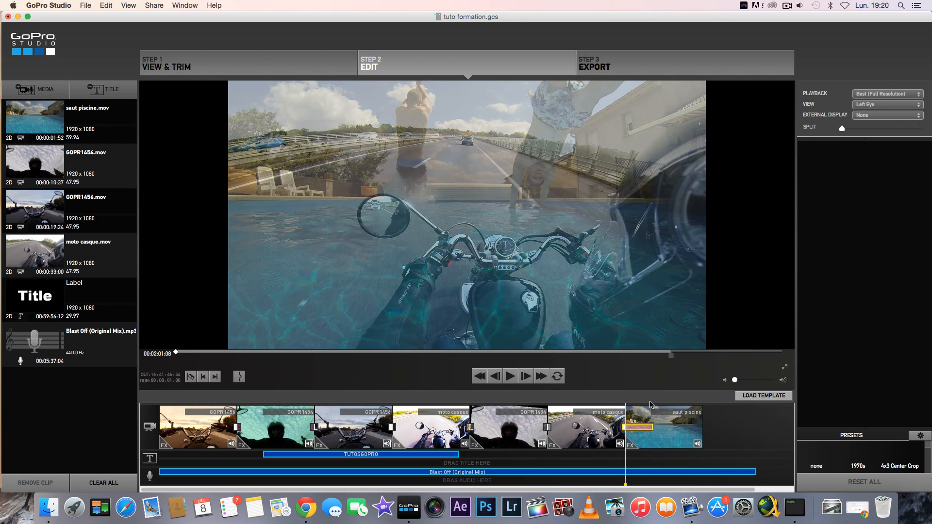
{"action": "left_click", "coordinate": [651, 406]}
{"action": "left_click", "coordinate": [723, 416]}
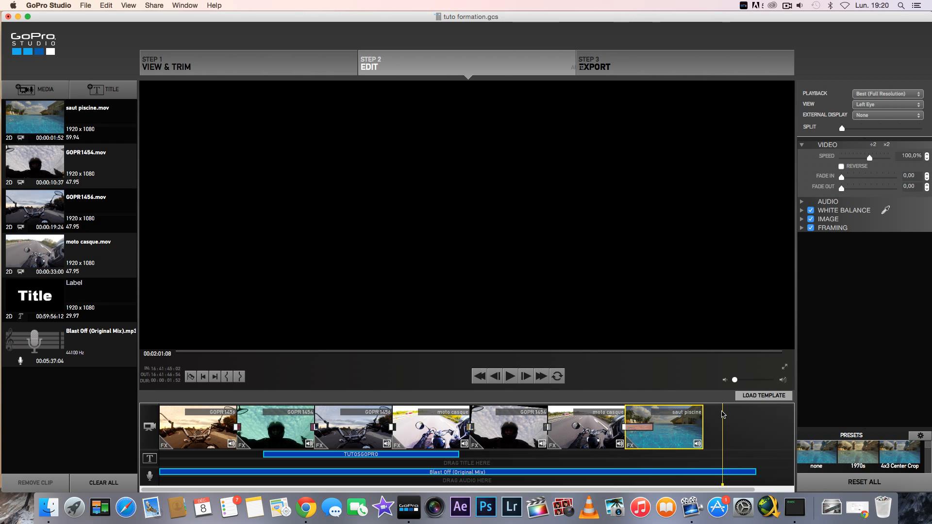
{"action": "left_click", "coordinate": [625, 415]}
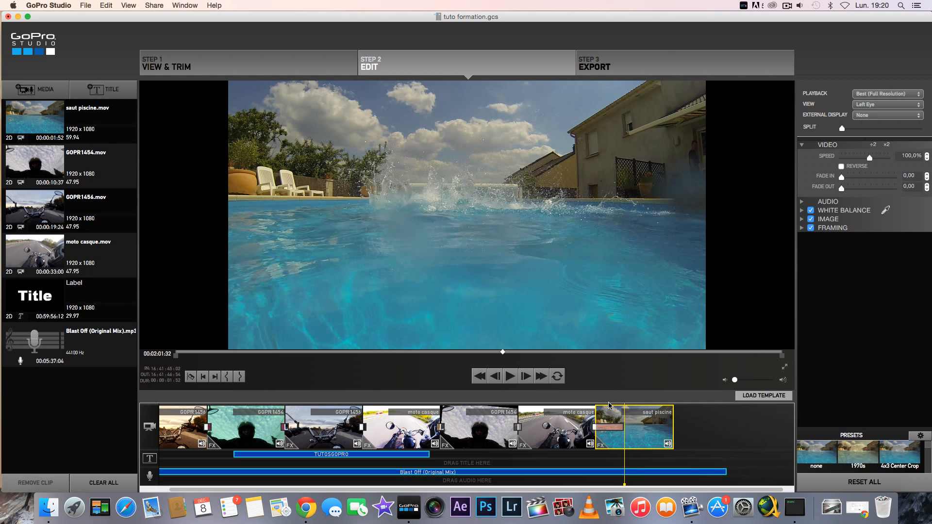
{"action": "left_click", "coordinate": [609, 405]}
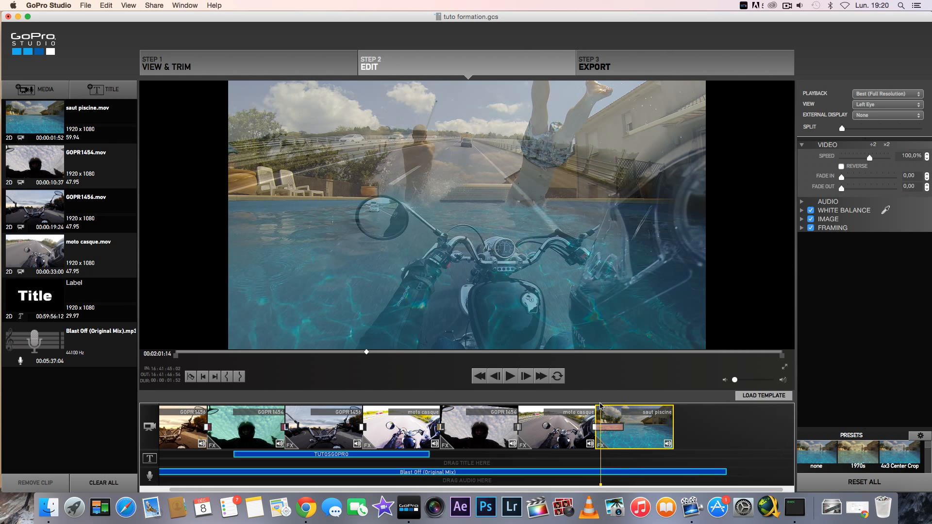
{"action": "left_click", "coordinate": [599, 405]}
{"action": "left_click", "coordinate": [597, 406]}
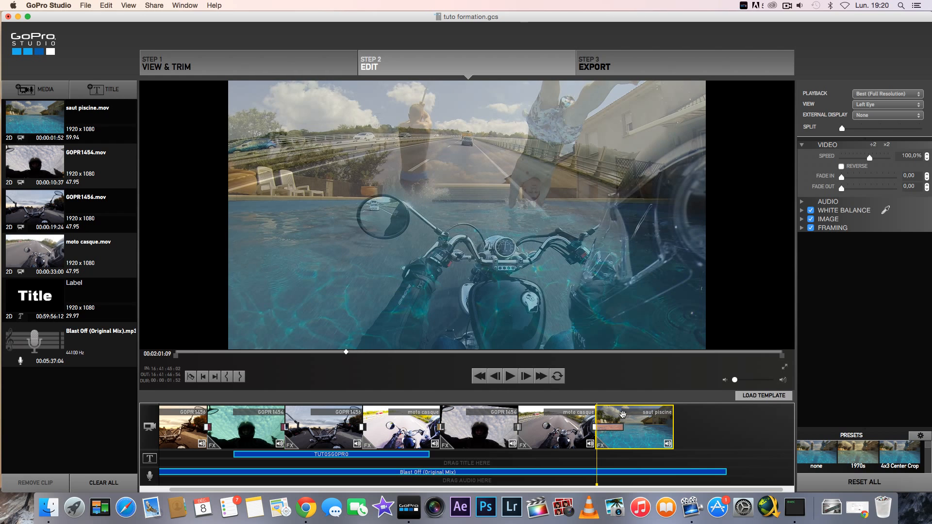
{"action": "left_click", "coordinate": [607, 427]}
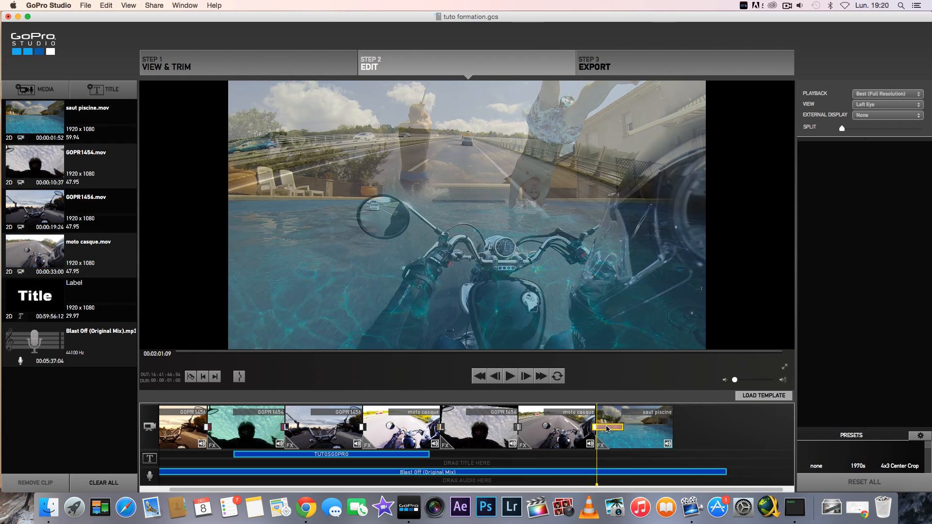
{"action": "left_click", "coordinate": [606, 408]}
Split the saut piscine clip at about 00:02:02:04 and again at about 00:02:02:21.
{"action": "left_click_drag", "start_coordinate": [597, 404], "coordinate": [614, 404]}
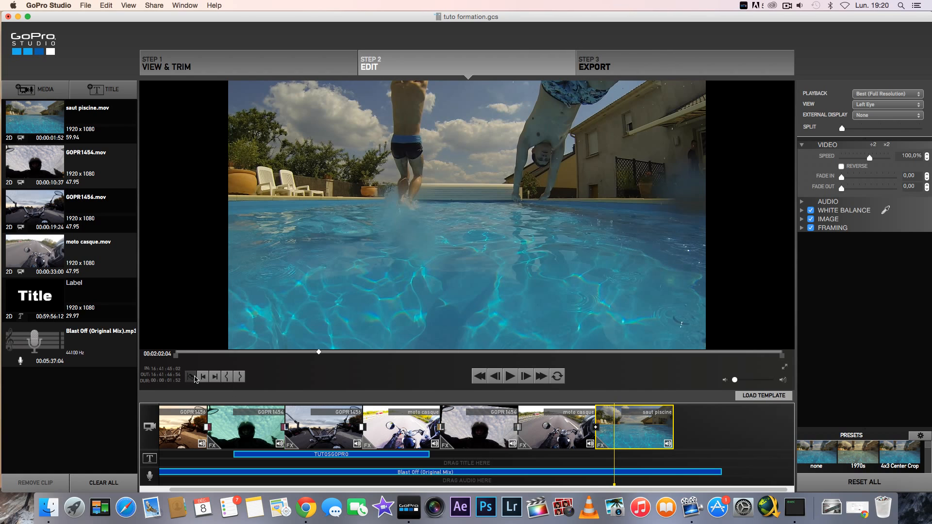
{"action": "left_click", "coordinate": [191, 377]}
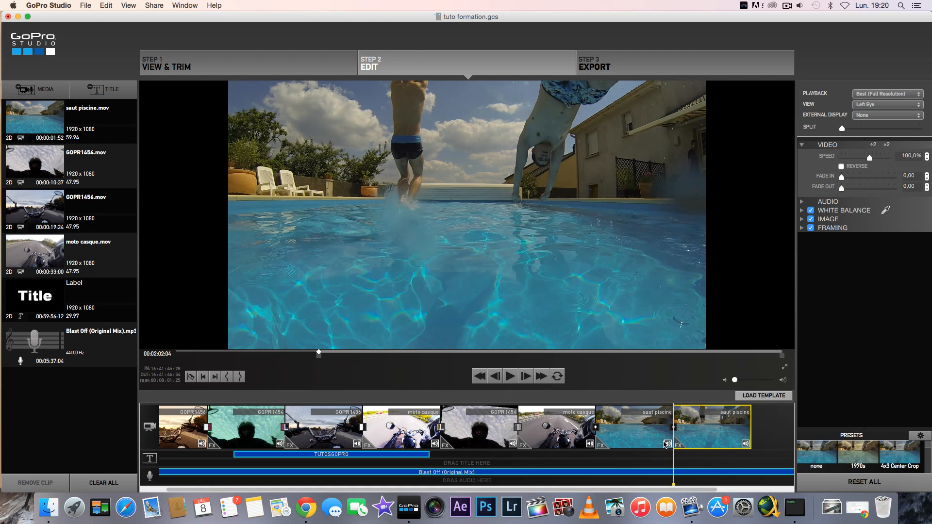
{"action": "left_click", "coordinate": [634, 419]}
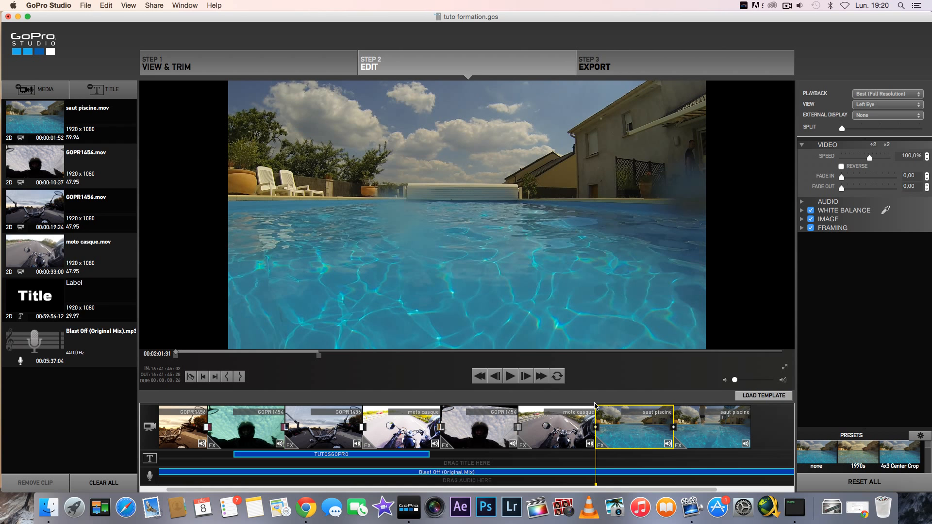
{"action": "left_click_drag", "start_coordinate": [632, 406], "coordinate": [693, 404]}
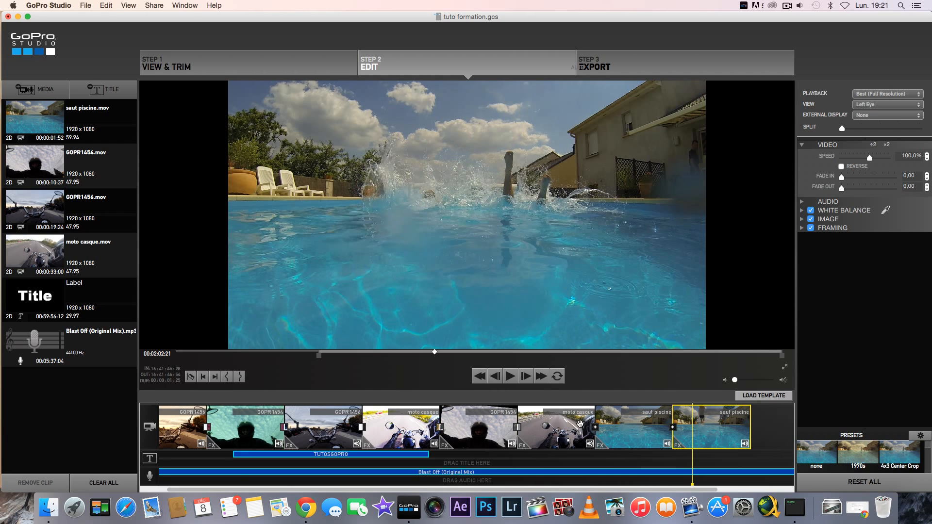
{"action": "left_click", "coordinate": [190, 376]}
Slow the middle saut piscine segment to 30% speed and select the first saut piscine segment.
{"action": "left_click_drag", "start_coordinate": [616, 489], "coordinate": [661, 490]}
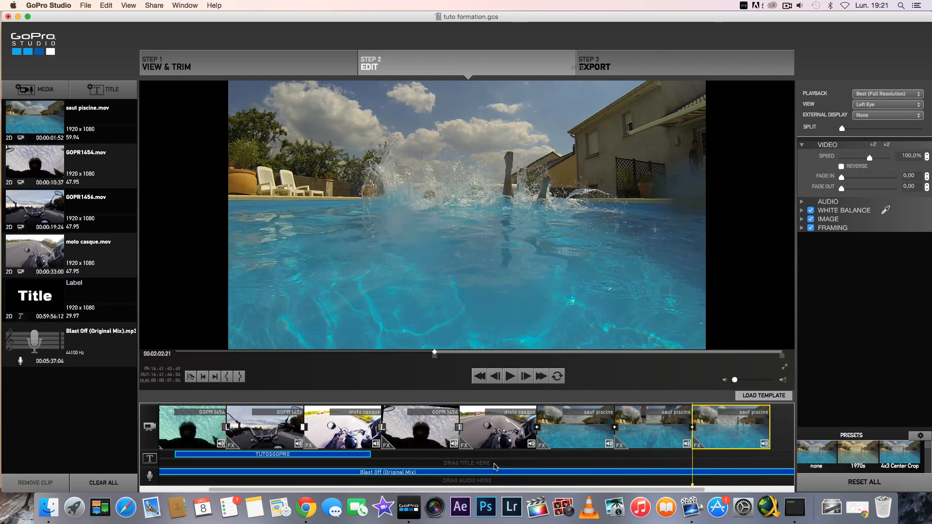
{"action": "left_click_drag", "start_coordinate": [291, 491], "coordinate": [364, 491]}
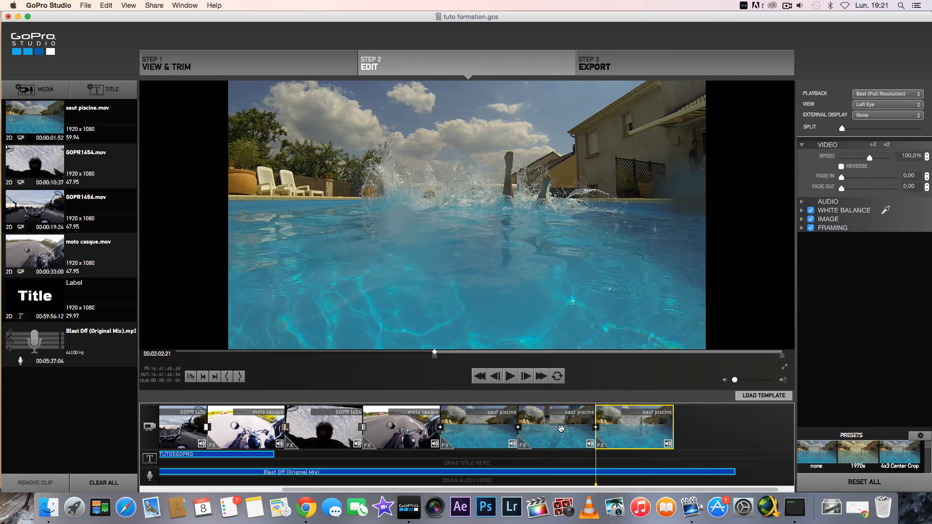
{"action": "left_click", "coordinate": [565, 432]}
{"action": "left_click_drag", "start_coordinate": [522, 403], "coordinate": [545, 407]}
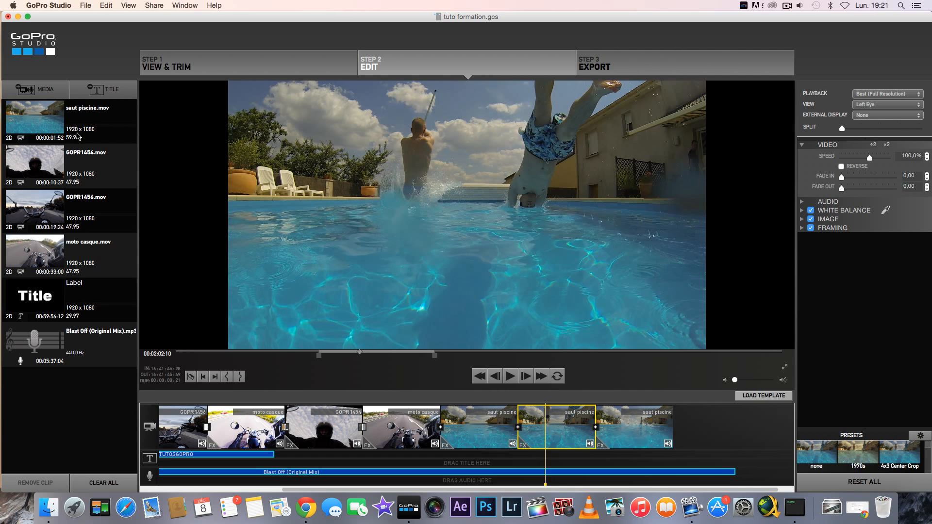
{"action": "left_click_drag", "start_coordinate": [868, 159], "coordinate": [901, 156]}
{"action": "type", "text": "30"}
{"action": "key", "text": "Return"}
{"action": "left_click", "coordinate": [481, 414]}
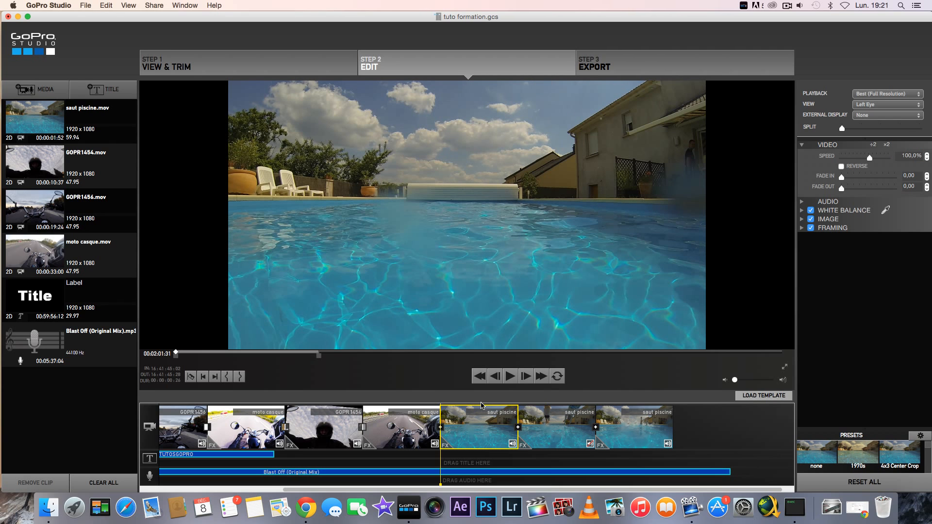
Play back the slow-motion section, reduce the middle saut piscine segment's speed to 10.4%, and play it again.
{"action": "key", "text": "space"}
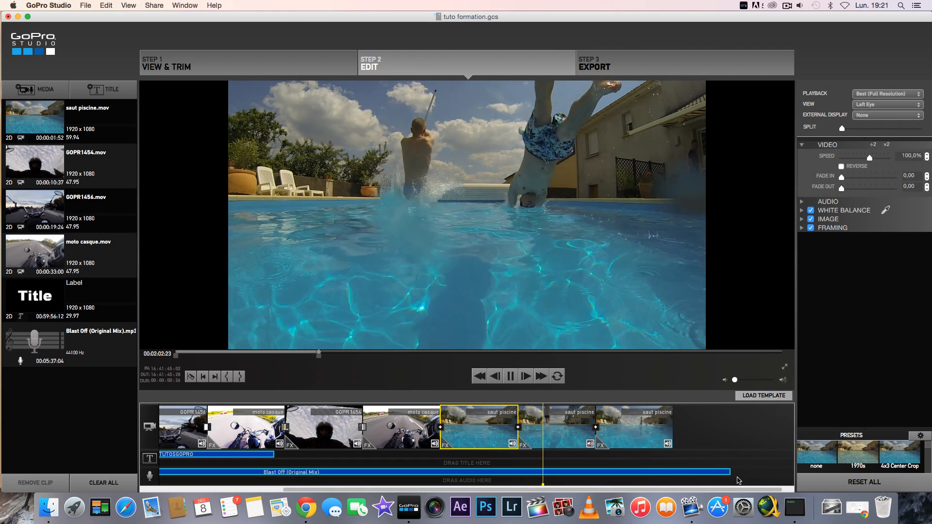
{"action": "left_click", "coordinate": [510, 377]}
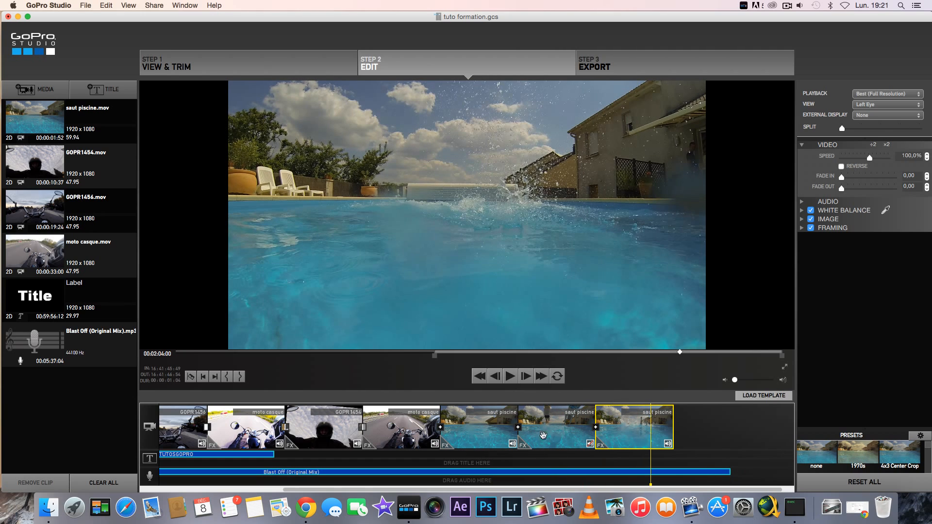
{"action": "left_click", "coordinate": [532, 433]}
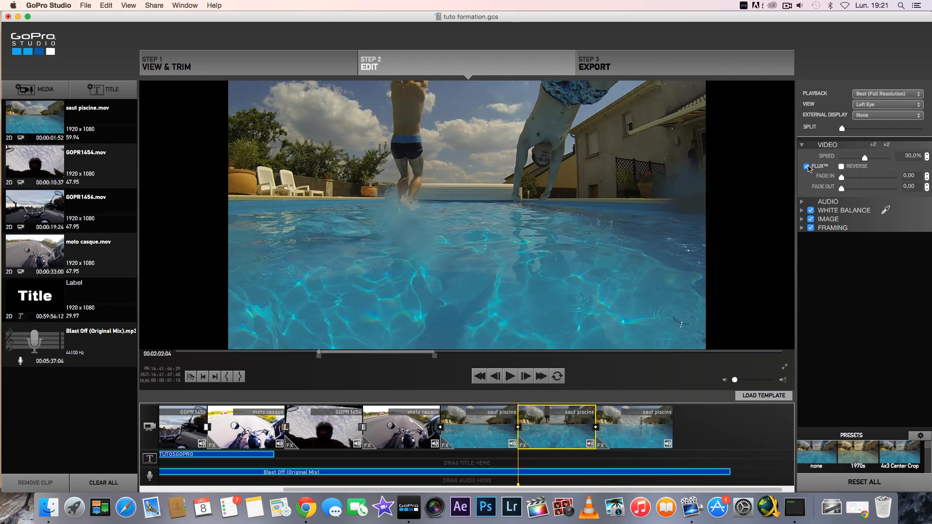
{"action": "left_click_drag", "start_coordinate": [866, 159], "coordinate": [861, 160]}
{"action": "left_click", "coordinate": [474, 407]}
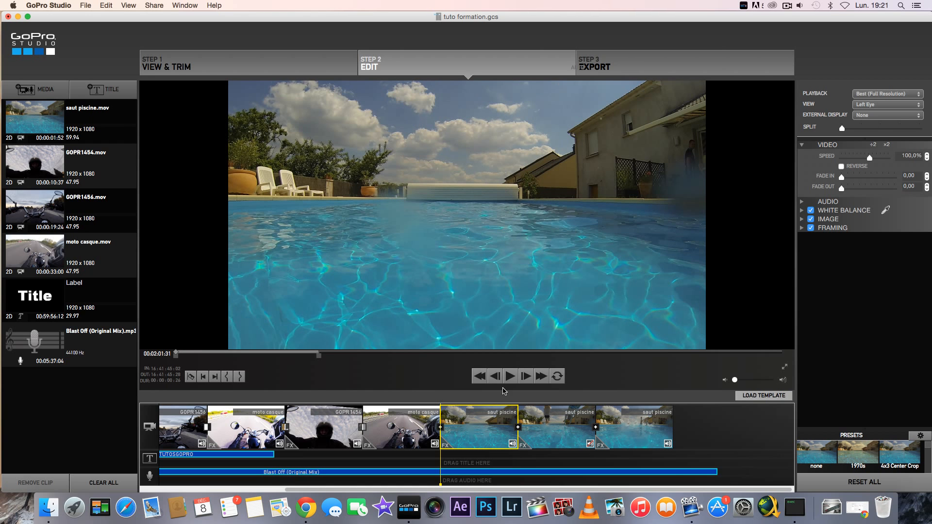
{"action": "left_click", "coordinate": [510, 377]}
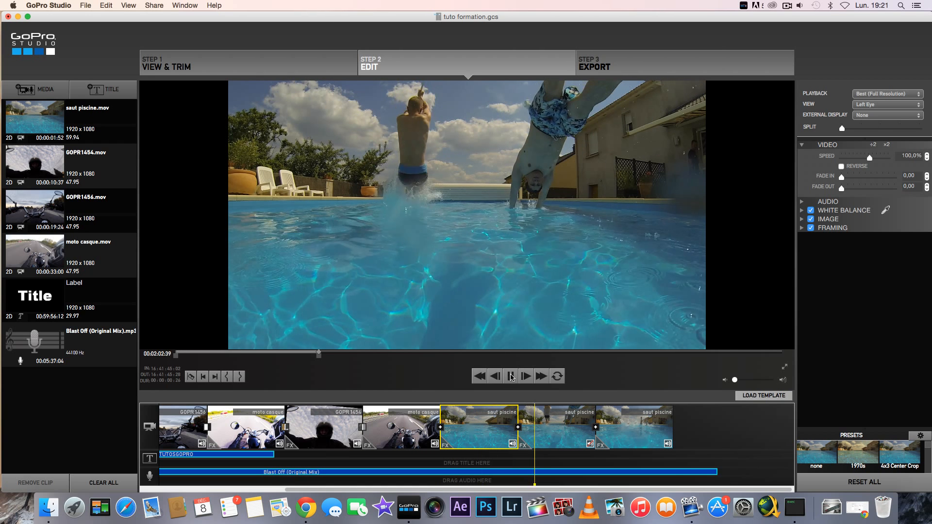
{"action": "left_click", "coordinate": [511, 378]}
Turn off Flux on the middle saut piscine segment and play the section from the first saut piscine segment.
{"action": "left_click", "coordinate": [817, 167]}
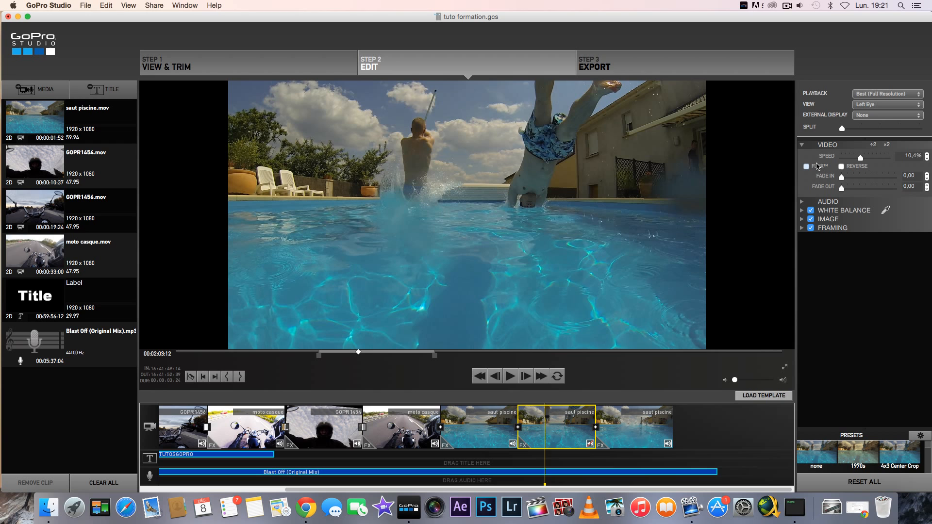
{"action": "left_click", "coordinate": [462, 405]}
{"action": "left_click", "coordinate": [509, 377]}
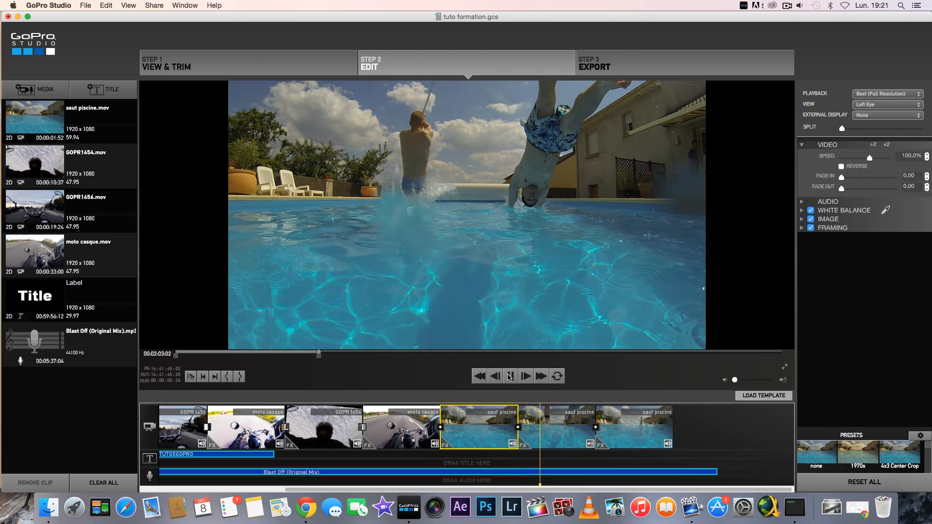
{"action": "key", "text": "space"}
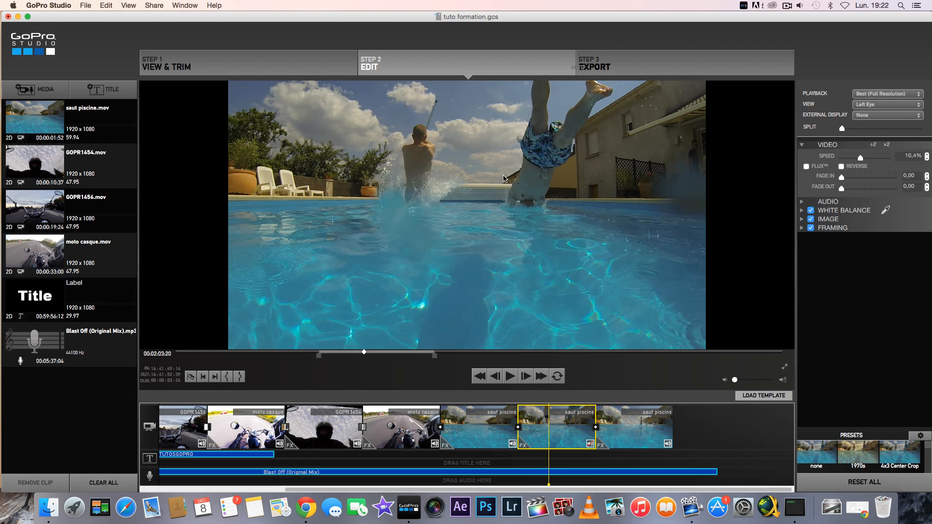
{"action": "left_click", "coordinate": [443, 406]}
{"action": "left_click", "coordinate": [511, 376]}
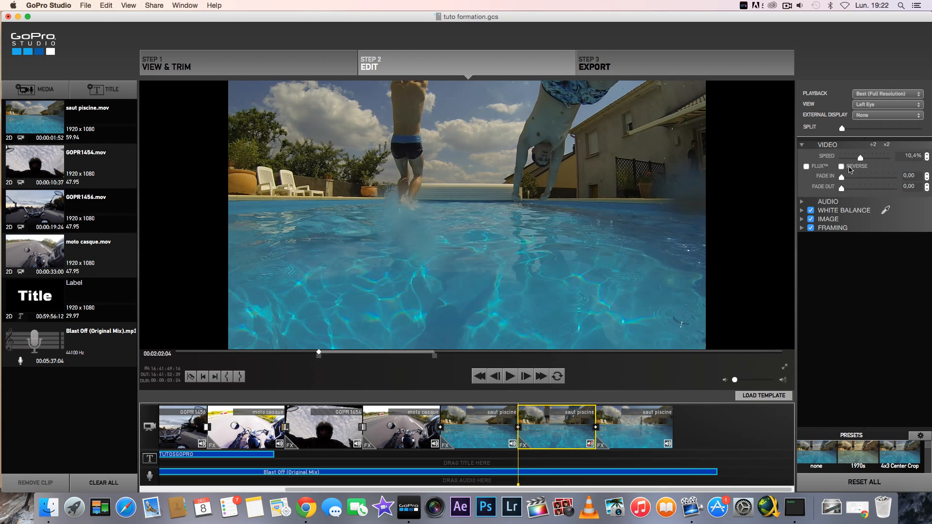
Turn Flux back on for the middle saut piscine segment and play through the slow motion.
{"action": "left_click", "coordinate": [507, 376]}
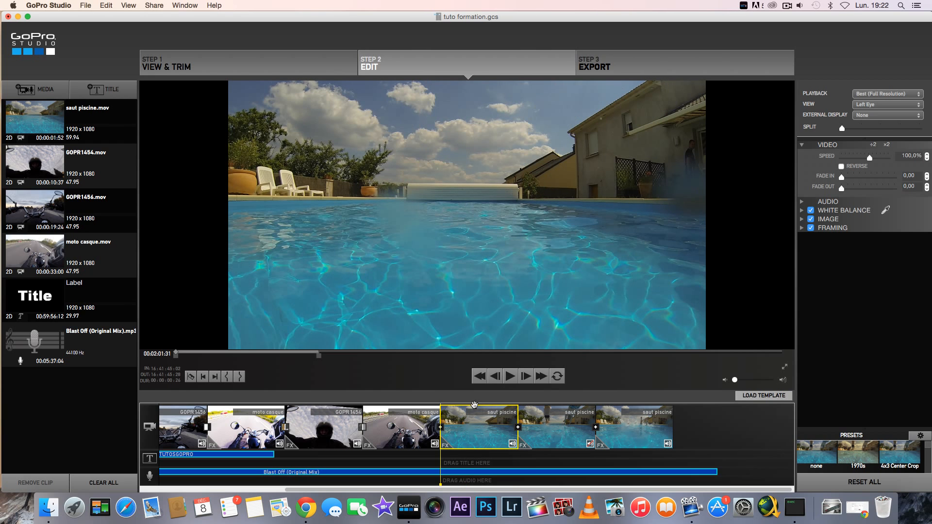
{"action": "left_click", "coordinate": [508, 378]}
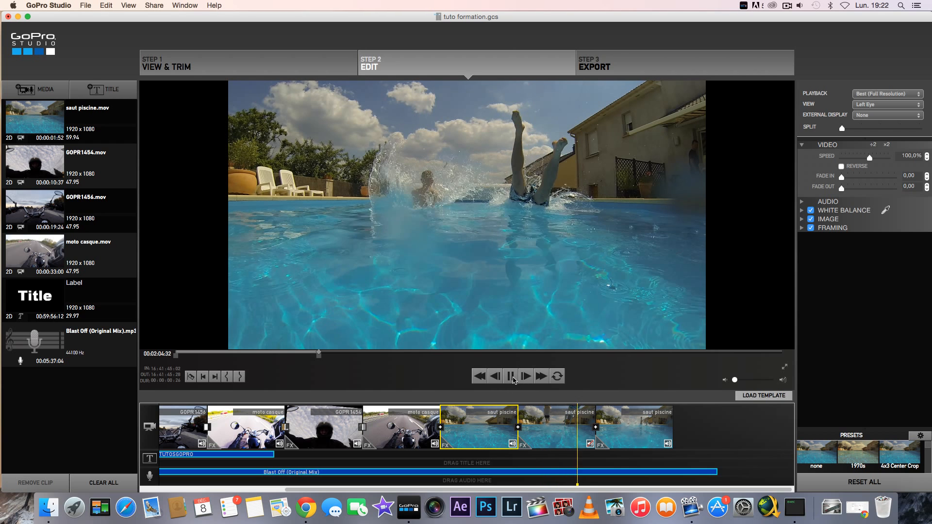
{"action": "key", "text": "space"}
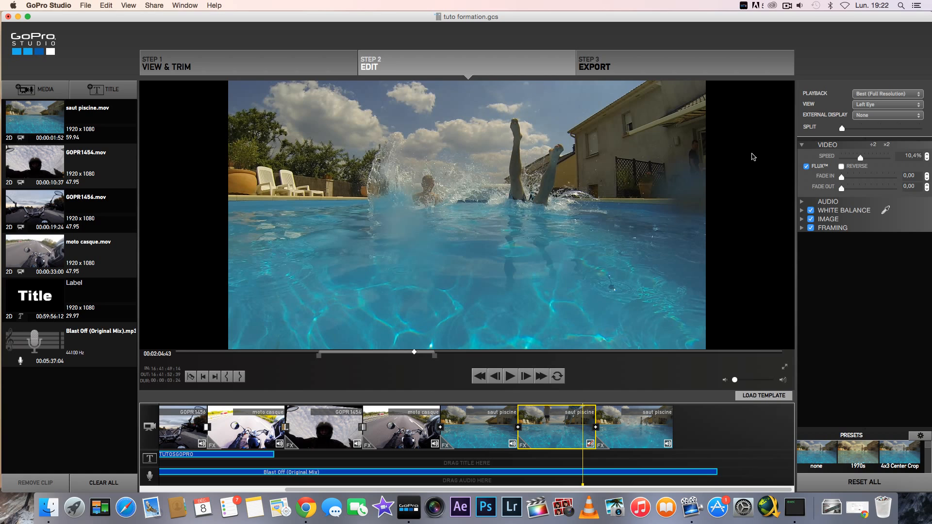
Raise the middle saut piscine segment's speed slightly, play the section, and scrub to about 00:02:04:29.
{"action": "left_click", "coordinate": [927, 156]}
{"action": "left_click_drag", "start_coordinate": [863, 160], "coordinate": [867, 160]}
{"action": "left_click", "coordinate": [504, 407]}
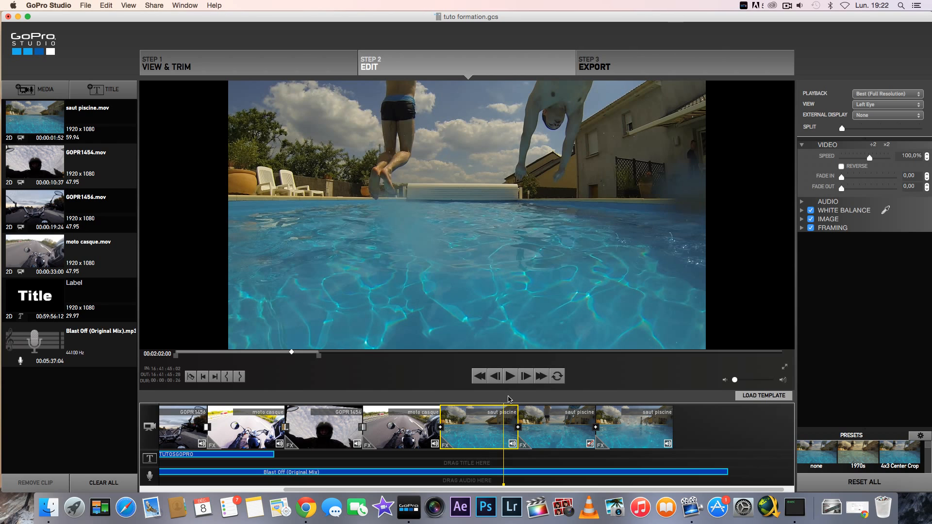
{"action": "left_click", "coordinate": [512, 376]}
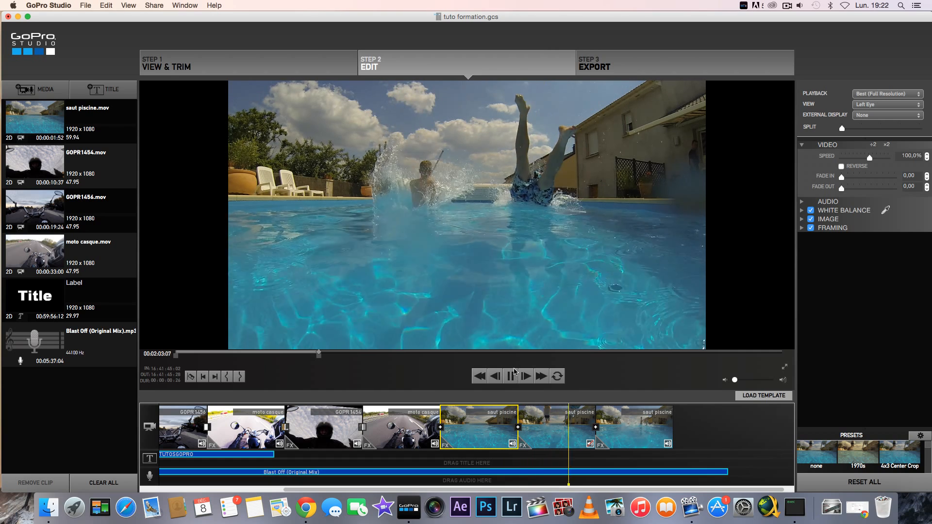
{"action": "left_click", "coordinate": [512, 379]}
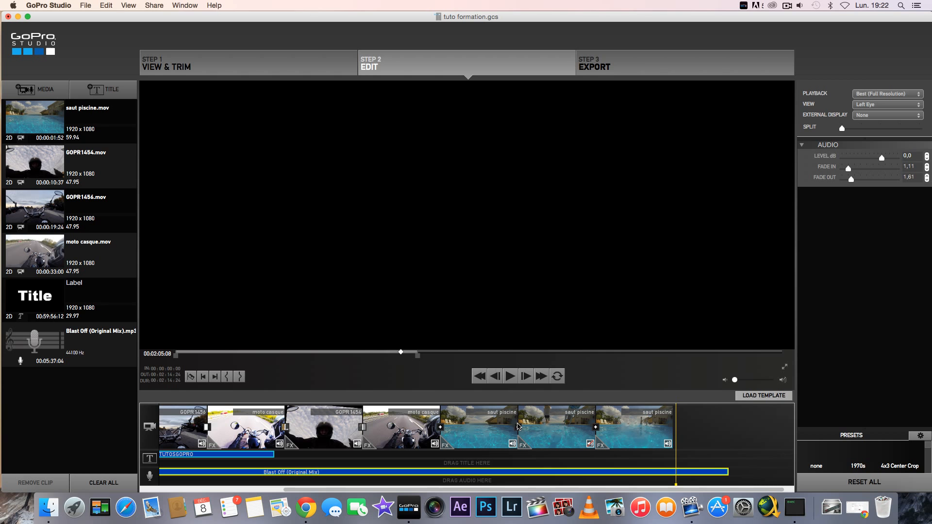
{"action": "left_click", "coordinate": [527, 404]}
{"action": "left_click_drag", "start_coordinate": [528, 405], "coordinate": [662, 408]}
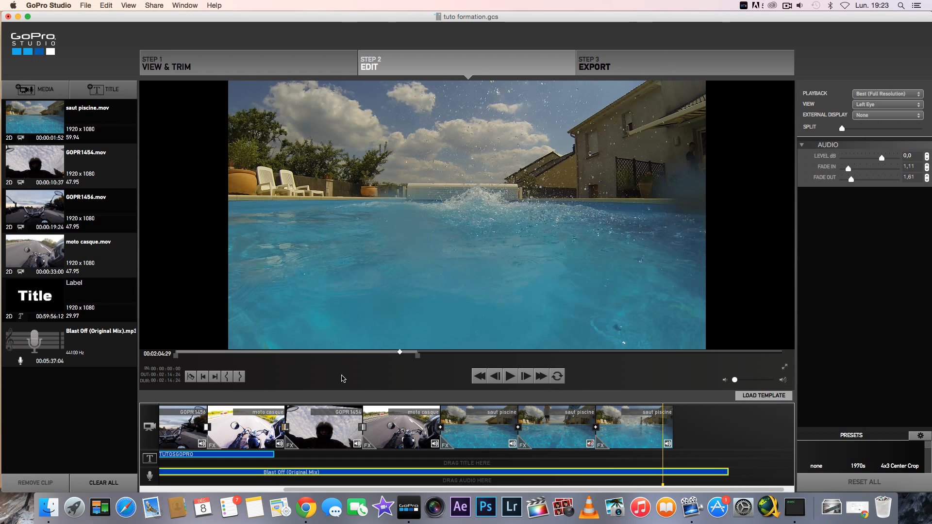
Open the export settings and name the exported file "formation complete !".
{"action": "left_click", "coordinate": [629, 62]}
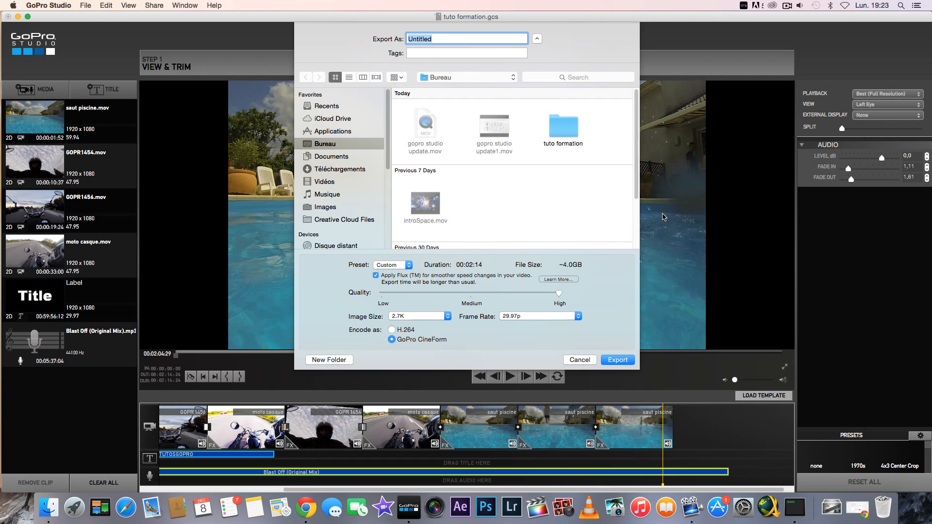
{"action": "type", "text": "formation com"}
{"action": "left_click", "coordinate": [784, 3]}
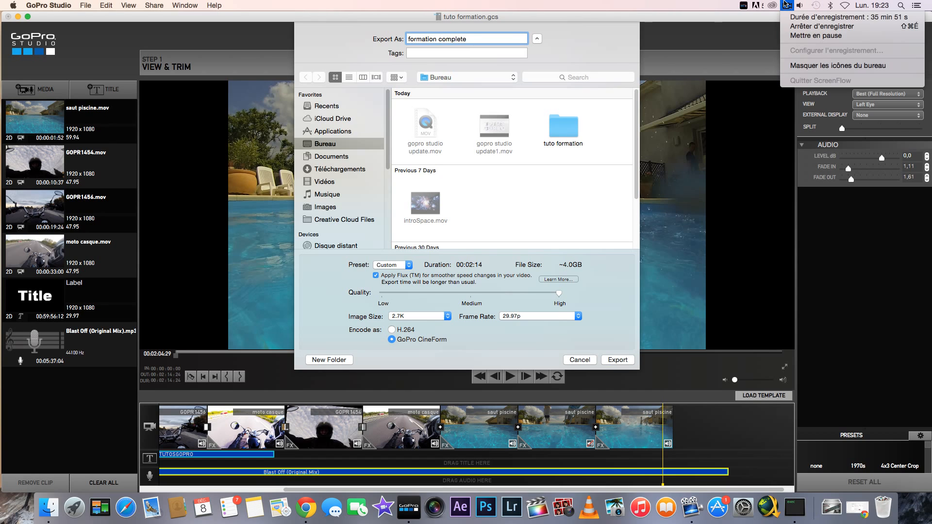
{"action": "left_click", "coordinate": [784, 2]}
{"action": "type", "text": "!"}
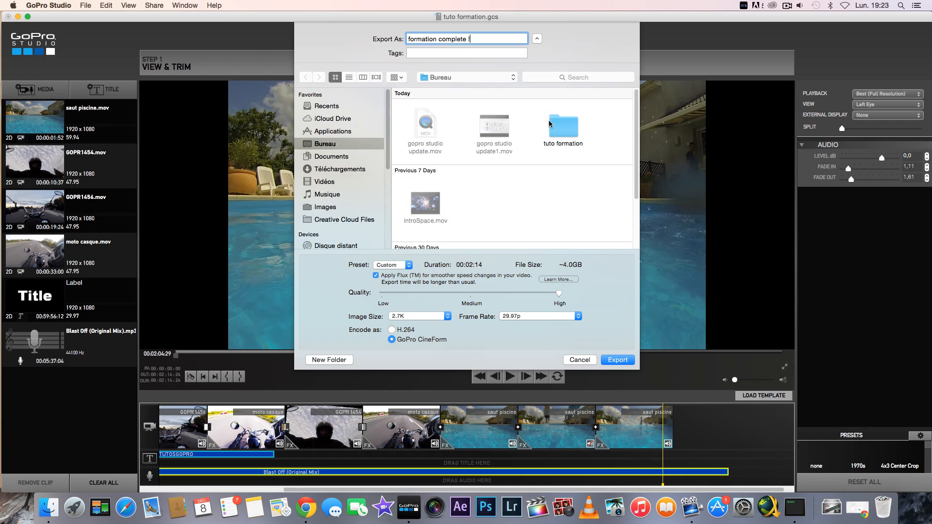
Review the available export presets and try HD 1080p, followed by HD 720p.
{"action": "left_click", "coordinate": [403, 265]}
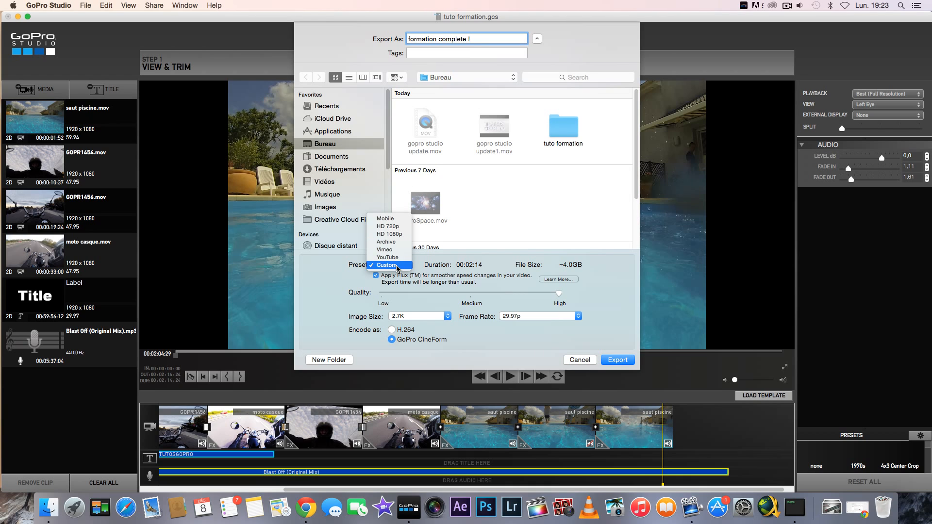
{"action": "left_click", "coordinate": [397, 266]}
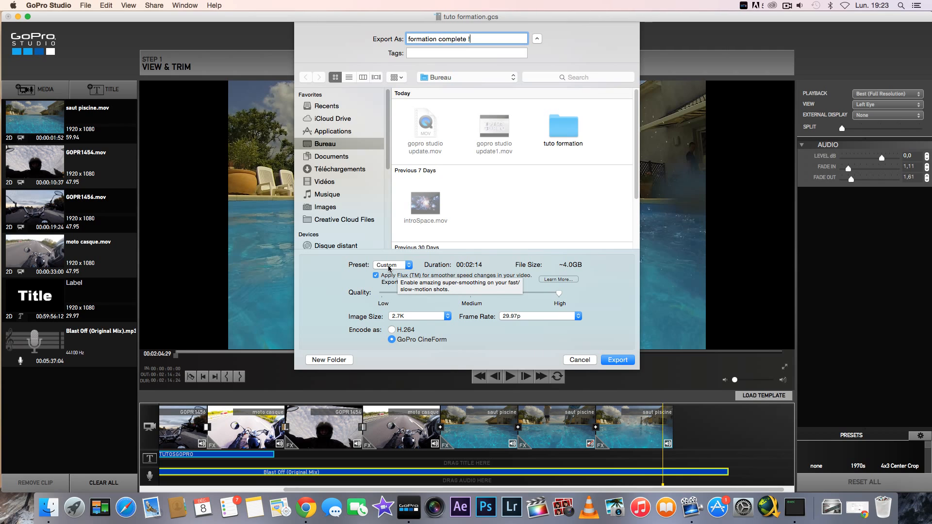
{"action": "left_click", "coordinate": [389, 266]}
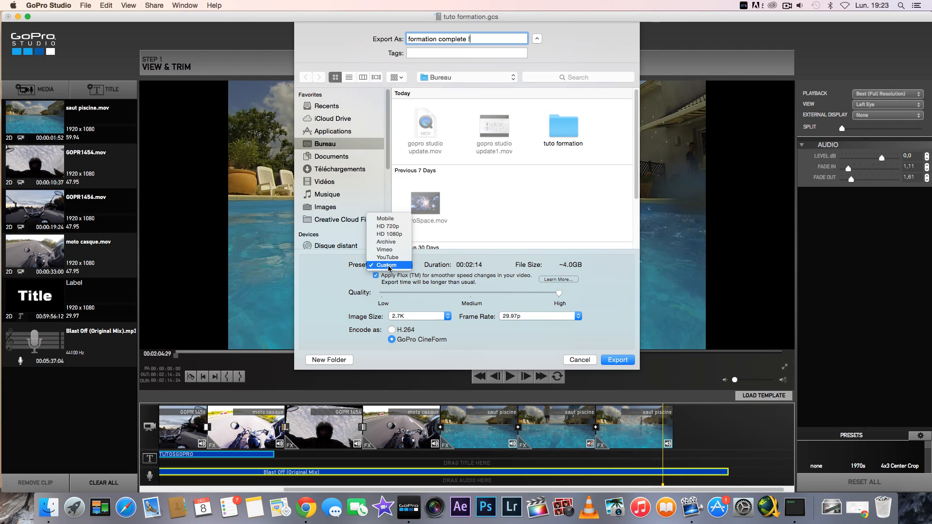
{"action": "left_click", "coordinate": [393, 235]}
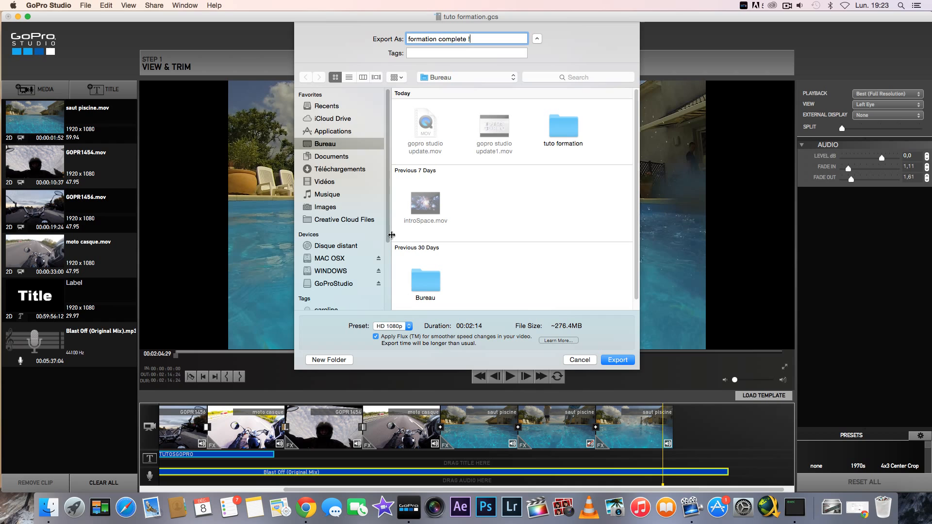
{"action": "left_click", "coordinate": [400, 328]}
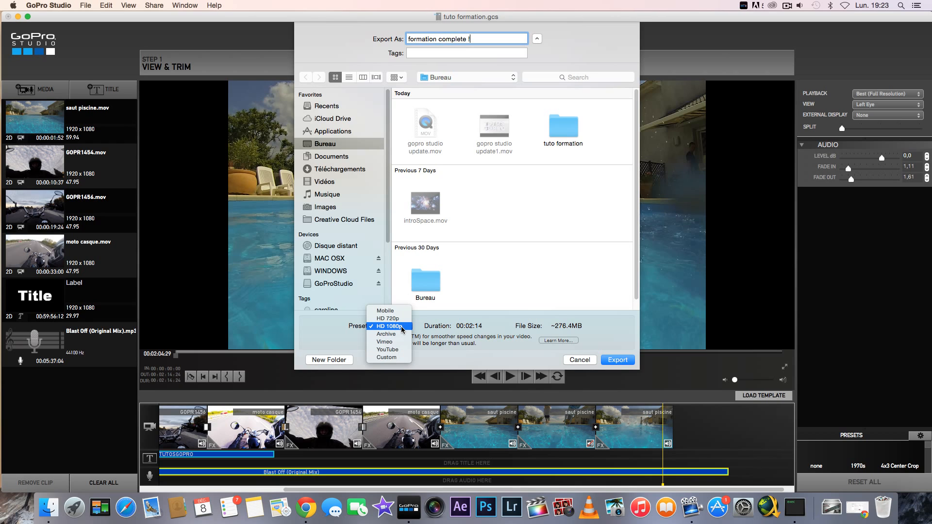
{"action": "left_click", "coordinate": [394, 319]}
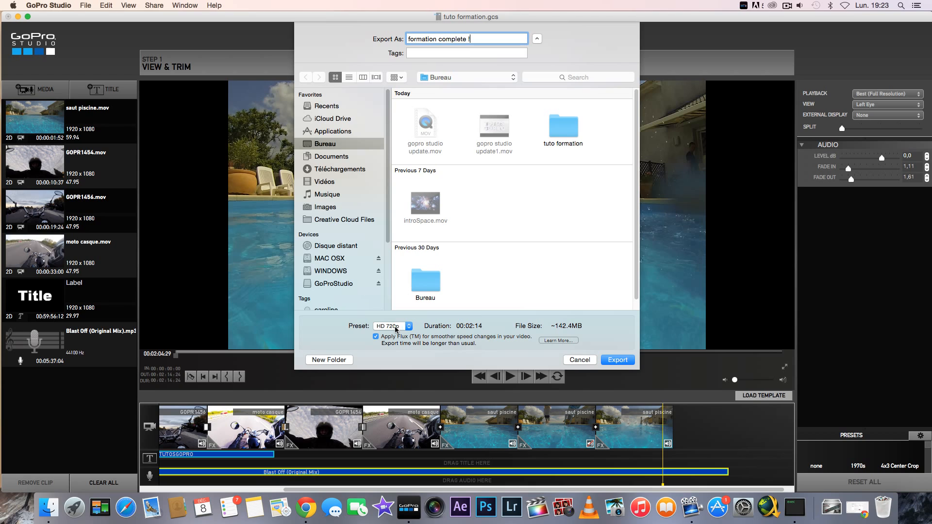
Apply the HD 1080p export preset, then switch to Custom to access its detailed settings.
{"action": "left_click", "coordinate": [409, 327]}
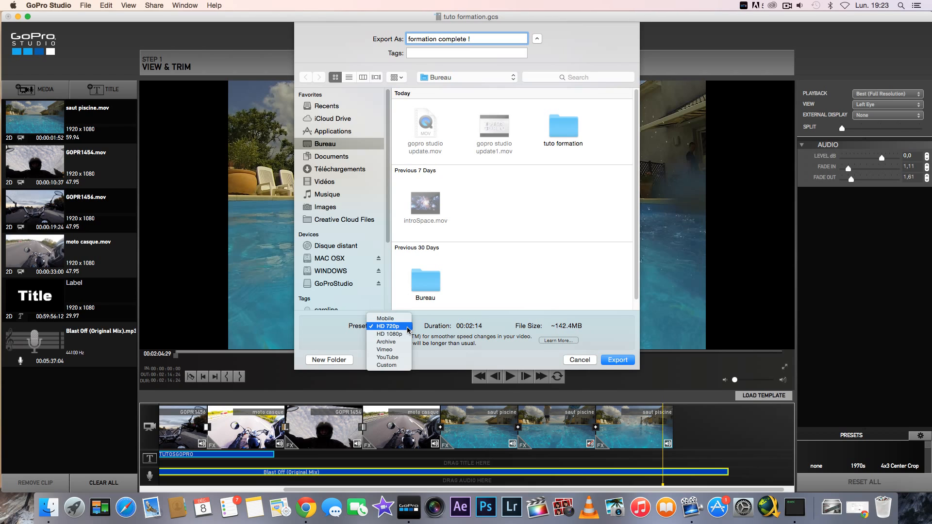
{"action": "left_click", "coordinate": [406, 334]}
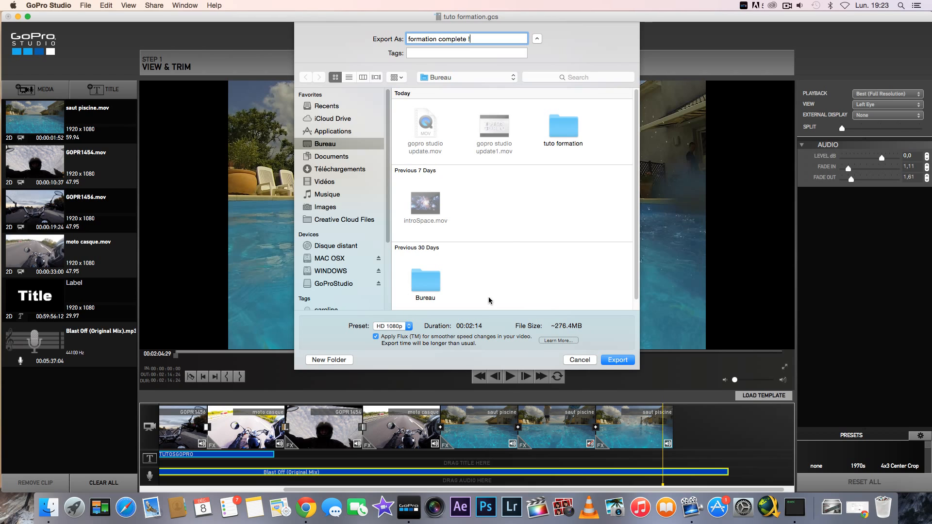
{"action": "left_click", "coordinate": [406, 328]}
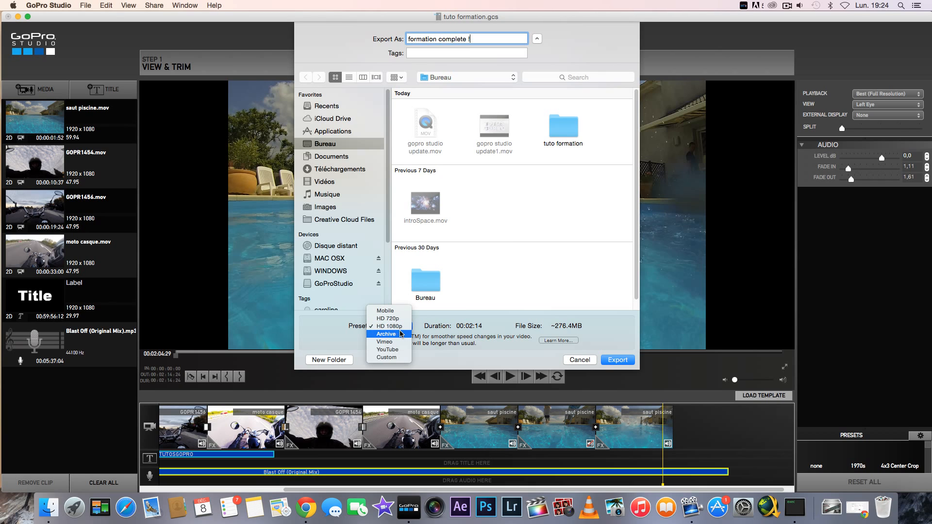
{"action": "left_click", "coordinate": [397, 357]}
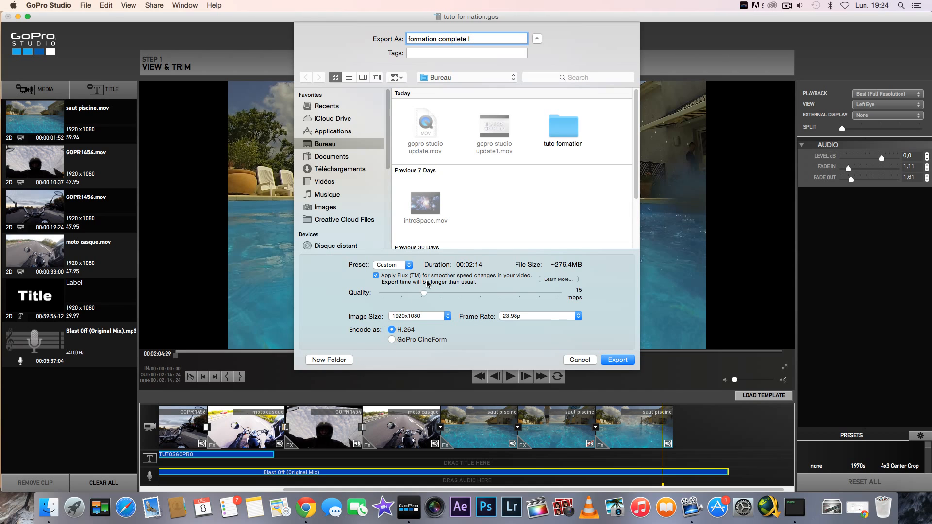
Try the lowest custom export quality of 1 mbps, then raise the quality to 60 mbps.
{"action": "left_click_drag", "start_coordinate": [424, 293], "coordinate": [356, 304]}
{"action": "left_click", "coordinate": [410, 265]}
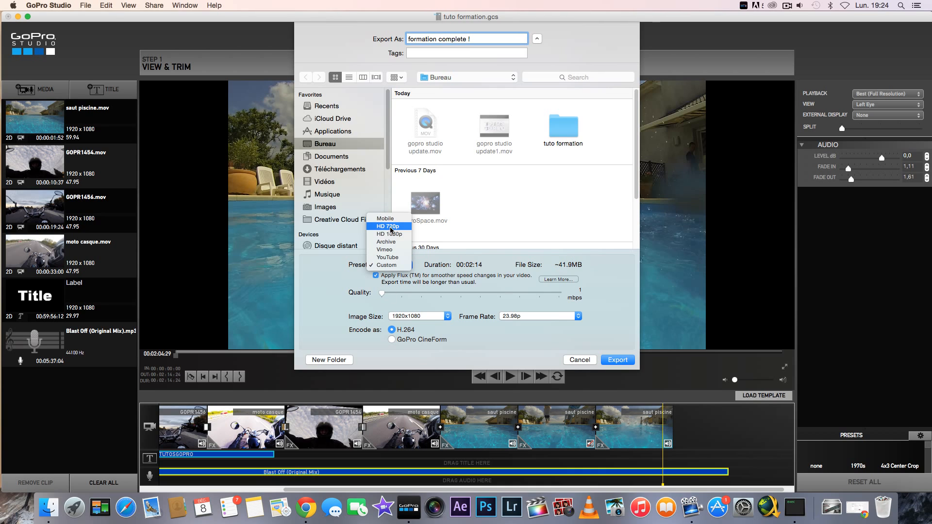
{"action": "left_click", "coordinate": [390, 266]}
{"action": "left_click", "coordinate": [392, 265]}
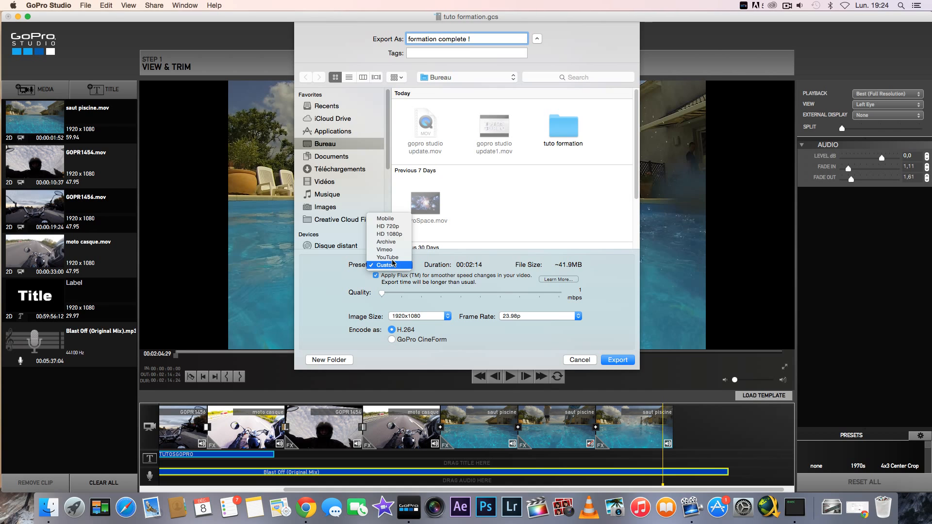
{"action": "left_click", "coordinate": [392, 266]}
{"action": "left_click_drag", "start_coordinate": [382, 293], "coordinate": [657, 294]}
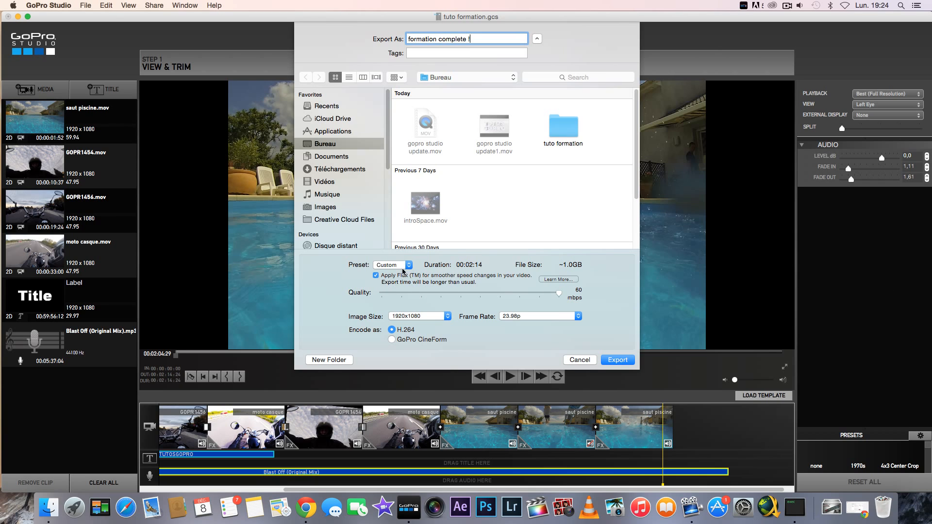
Keep Flux on and the image size at 1920x1080, and set the export frame rate to 25p.
{"action": "left_click", "coordinate": [375, 275]}
{"action": "left_click", "coordinate": [432, 316]}
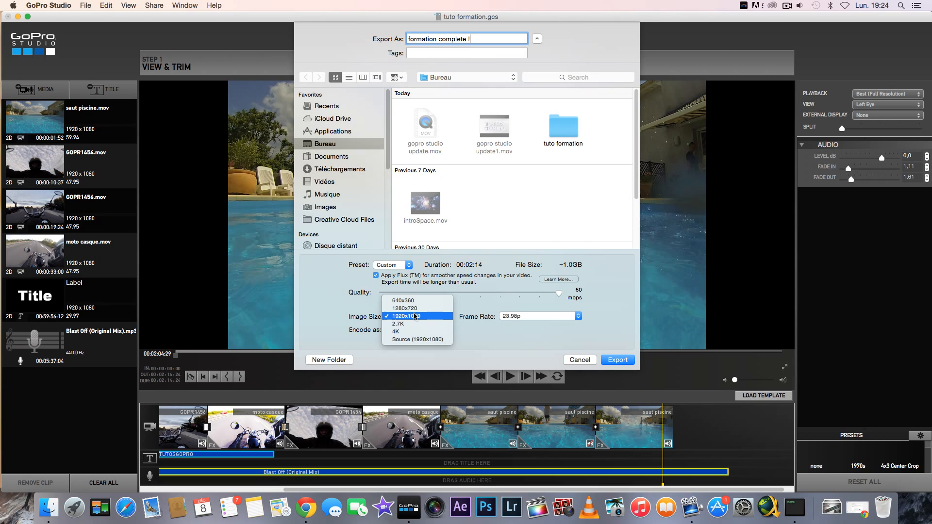
{"action": "left_click", "coordinate": [412, 316]}
{"action": "left_click", "coordinate": [522, 316]}
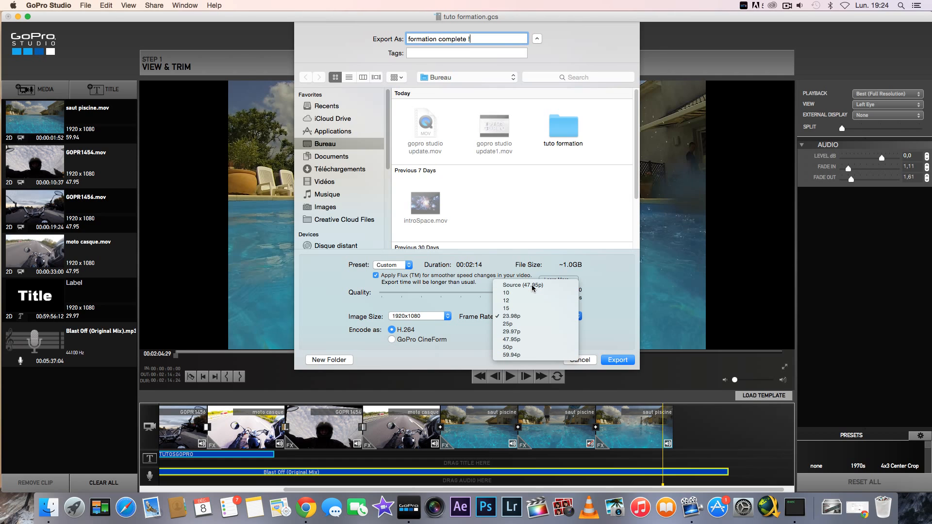
{"action": "left_click", "coordinate": [531, 284]}
{"action": "left_click", "coordinate": [531, 316]}
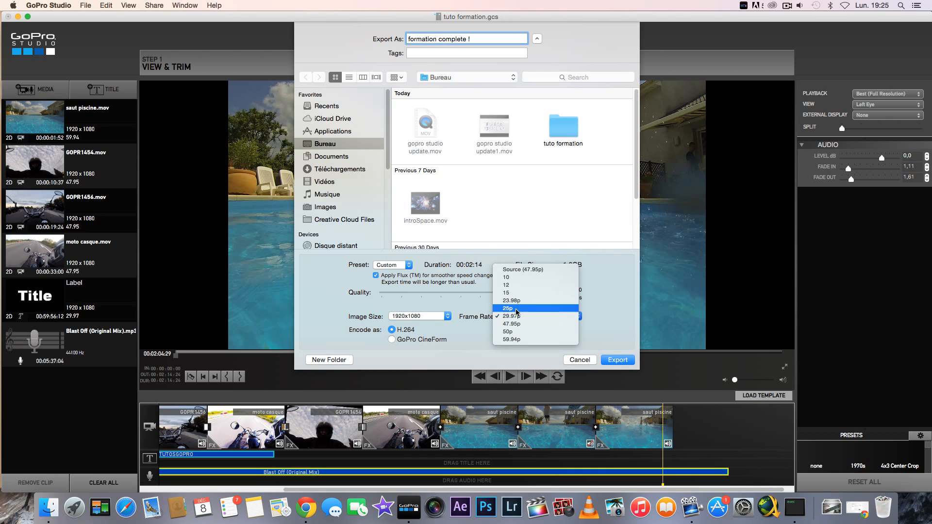
{"action": "left_click", "coordinate": [512, 314]}
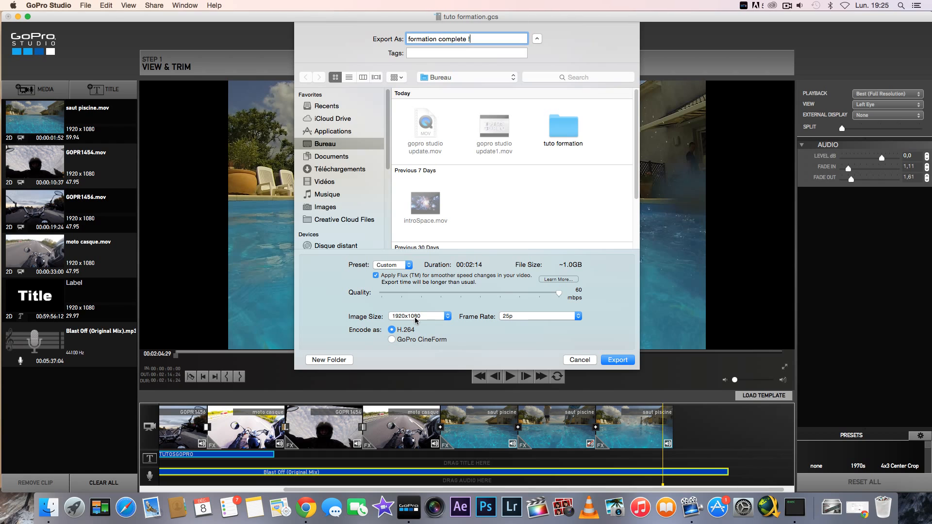
Compare the GoPro CineForm and H.264 encoding options, trying different positions of the quality setting.
{"action": "left_click", "coordinate": [416, 340]}
{"action": "left_click", "coordinate": [384, 294]}
{"action": "left_click", "coordinate": [406, 330]}
{"action": "left_click_drag", "start_coordinate": [464, 293], "coordinate": [559, 293]}
{"action": "left_click", "coordinate": [401, 338]}
{"action": "left_click", "coordinate": [402, 330]}
{"action": "left_click", "coordinate": [411, 339]}
{"action": "left_click", "coordinate": [412, 328]}
{"action": "left_click", "coordinate": [411, 339]}
{"action": "left_click", "coordinate": [382, 293]}
Choose H.264 as the encoding and start exporting the movie.
{"action": "left_click", "coordinate": [404, 330]}
{"action": "left_click", "coordinate": [612, 360]}
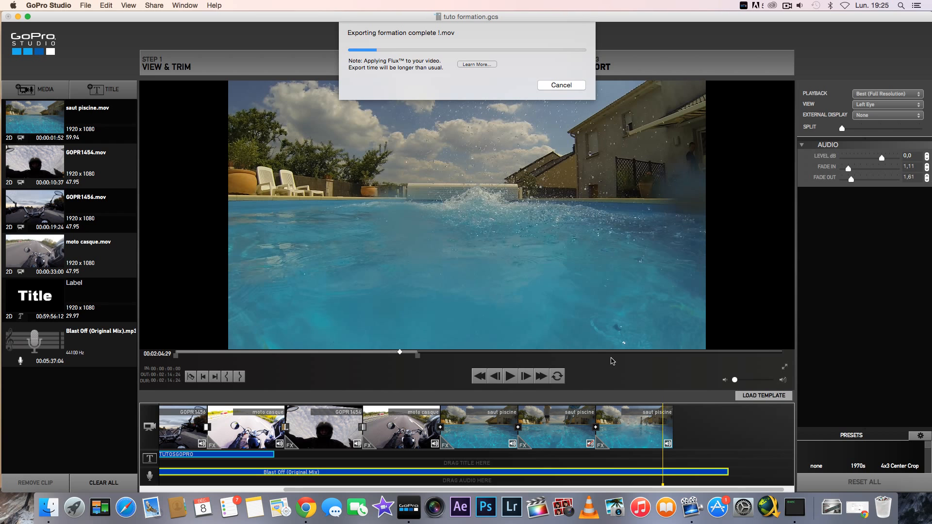
Look for the "formation complete !.mov" file on the desktop, and return to the export progress.
{"action": "key", "text": "F11"}
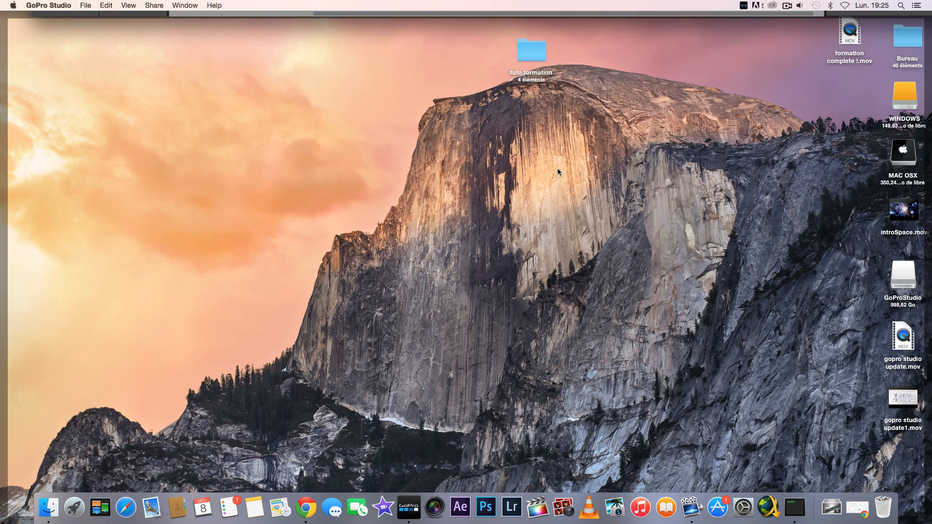
{"action": "key", "text": "F11"}
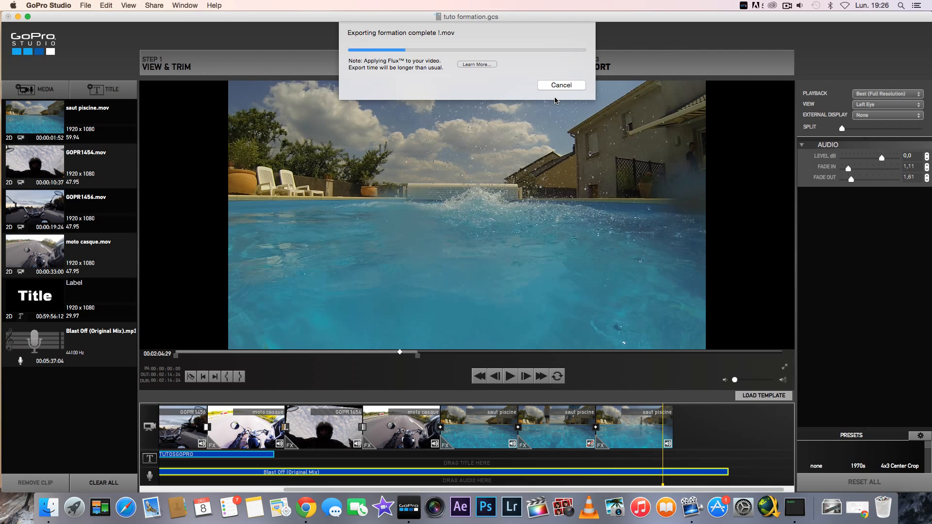
{"action": "left_click", "coordinate": [785, 4]}
{"action": "left_click", "coordinate": [786, 4]}
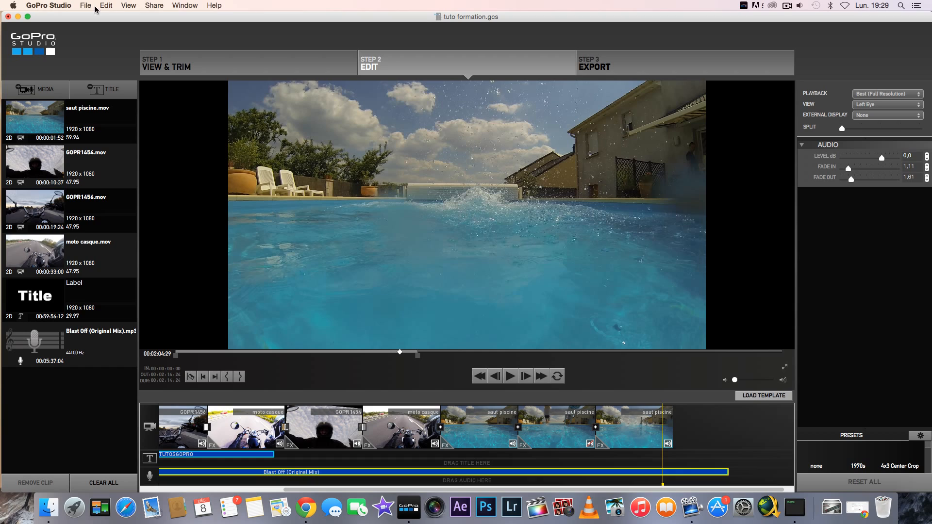
Minimize the project window, open "formation complete !.mov" from the desktop in QuickTime Player and play it.
{"action": "left_click", "coordinate": [18, 17]}
{"action": "double_click", "coordinate": [849, 33]}
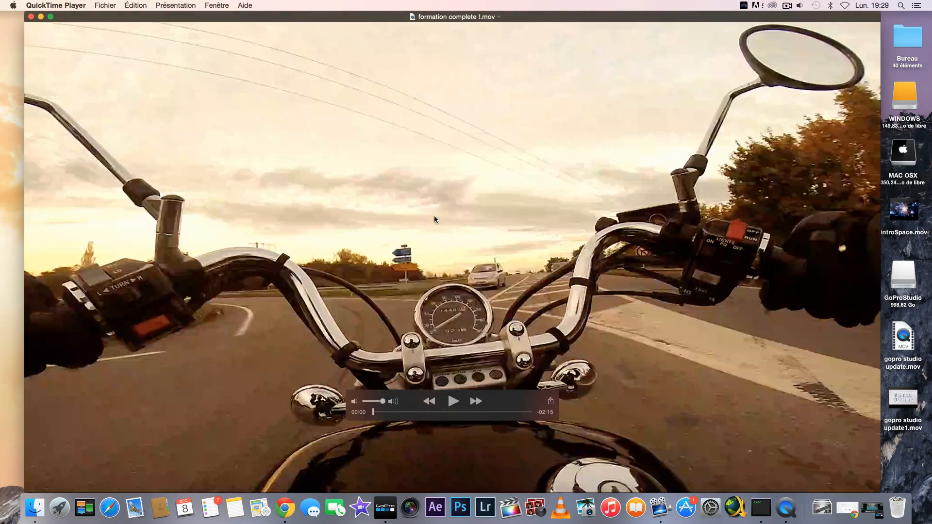
{"action": "left_click", "coordinate": [457, 403]}
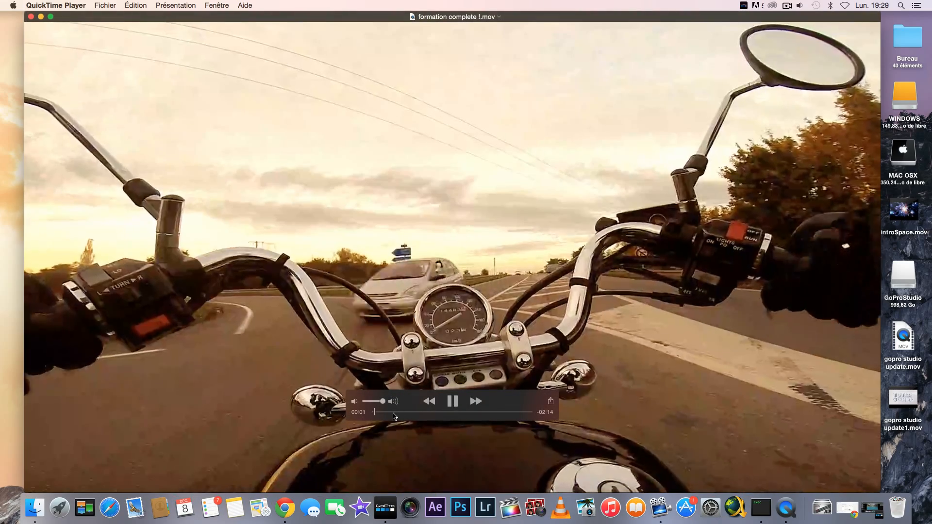
Mute the movie, play it briefly from about 01:36, and close its window.
{"action": "left_click_drag", "start_coordinate": [382, 401], "coordinate": [486, 417]}
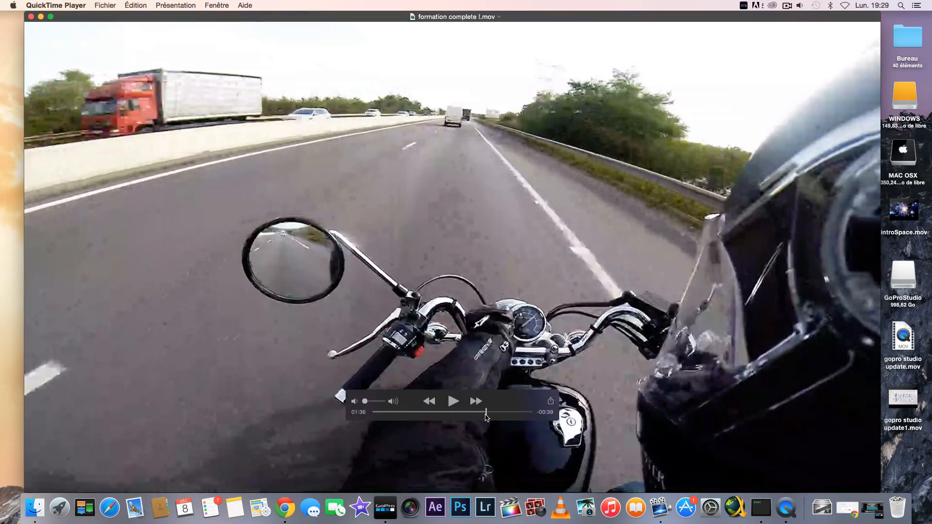
{"action": "key", "text": "space"}
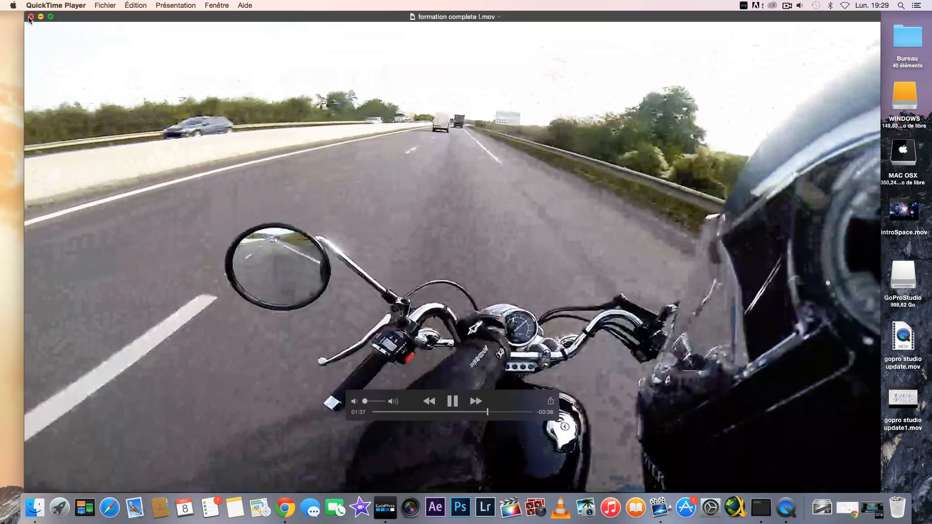
{"action": "left_click", "coordinate": [30, 17]}
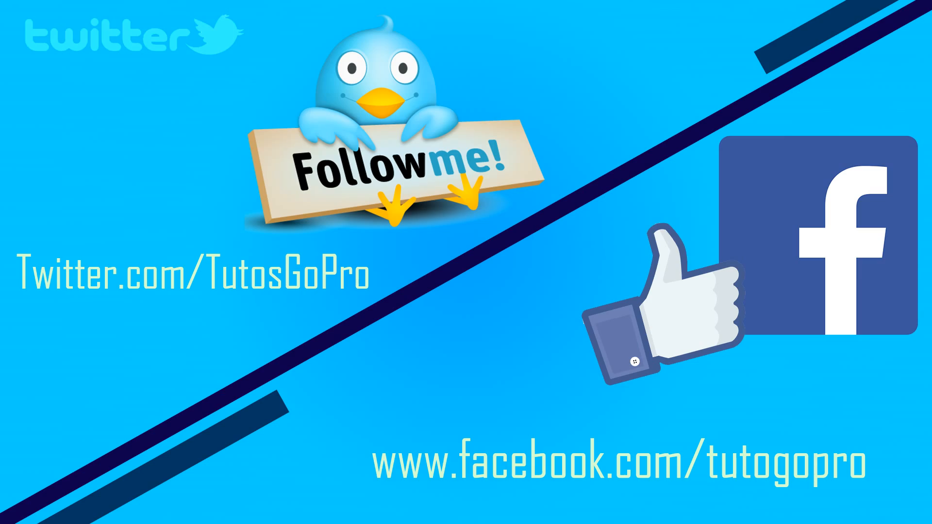